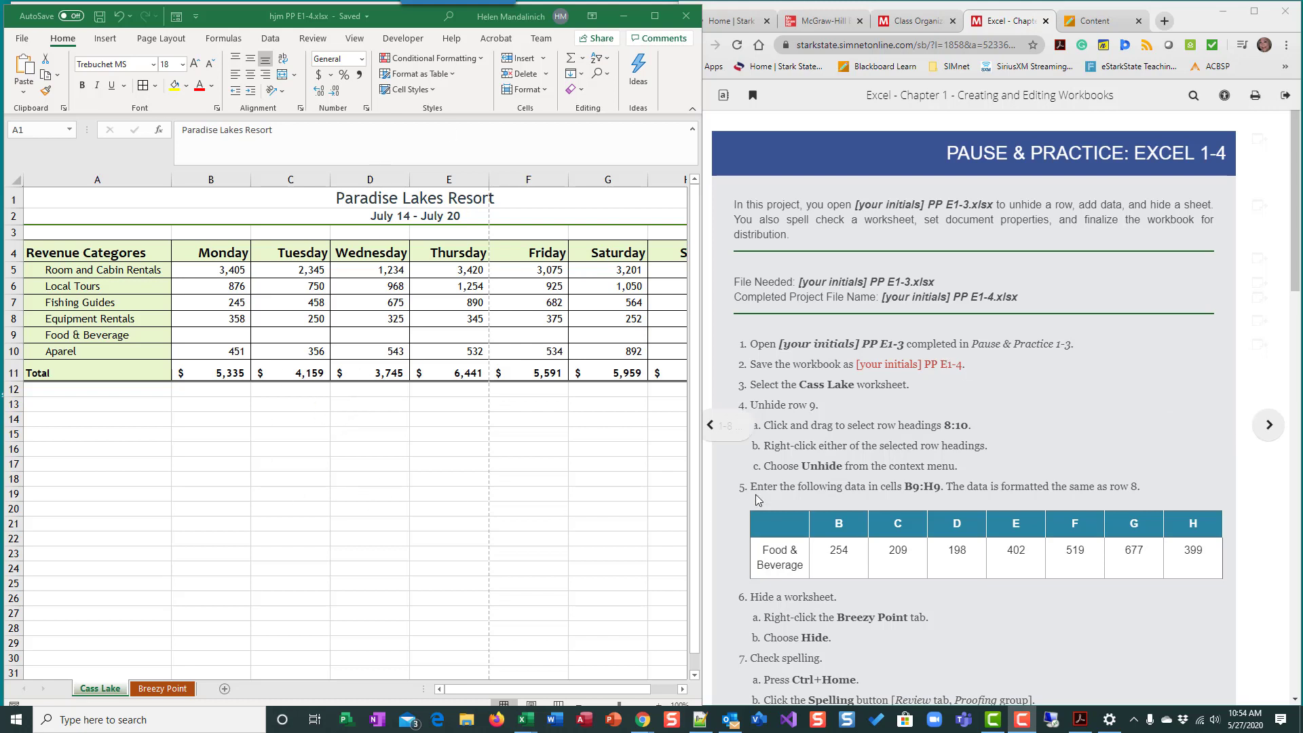
# Apply Unhide to row 9 on the Cass Lake worksheet.
pyautogui.scroll(-2, 891, 539)
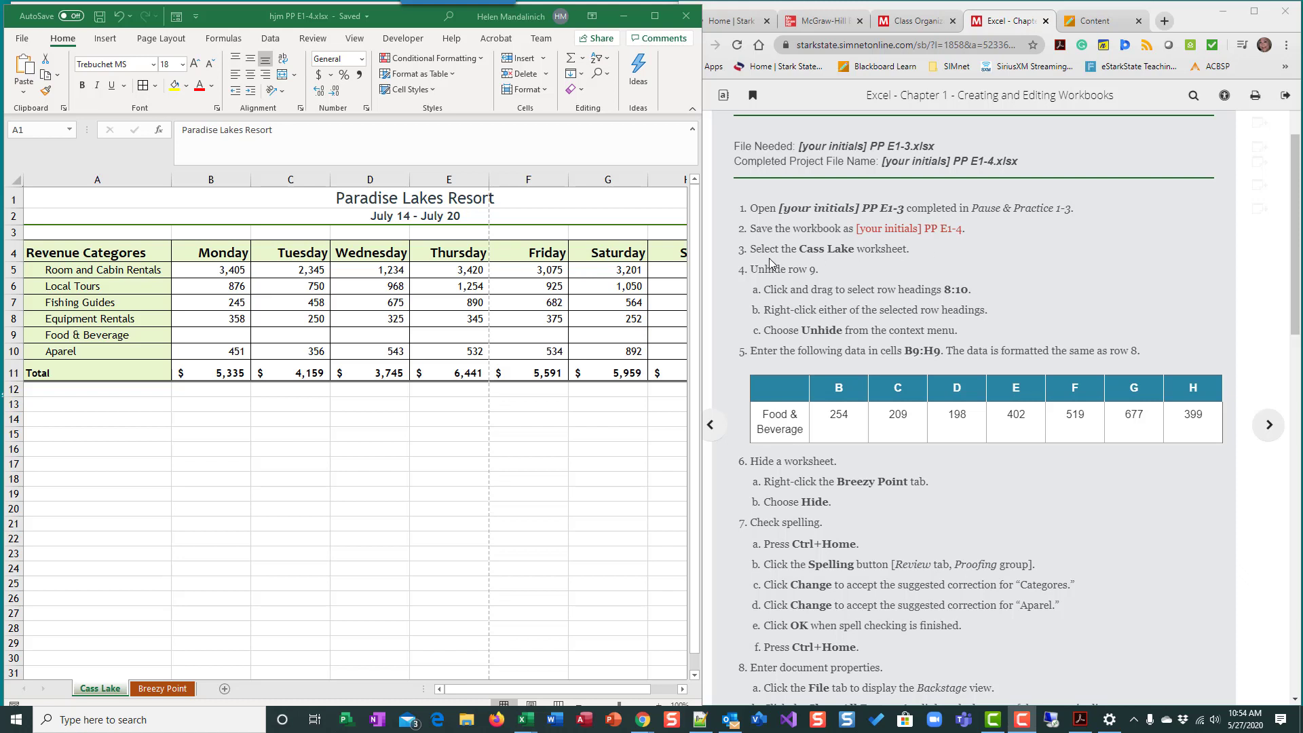
pyautogui.click(100, 689)
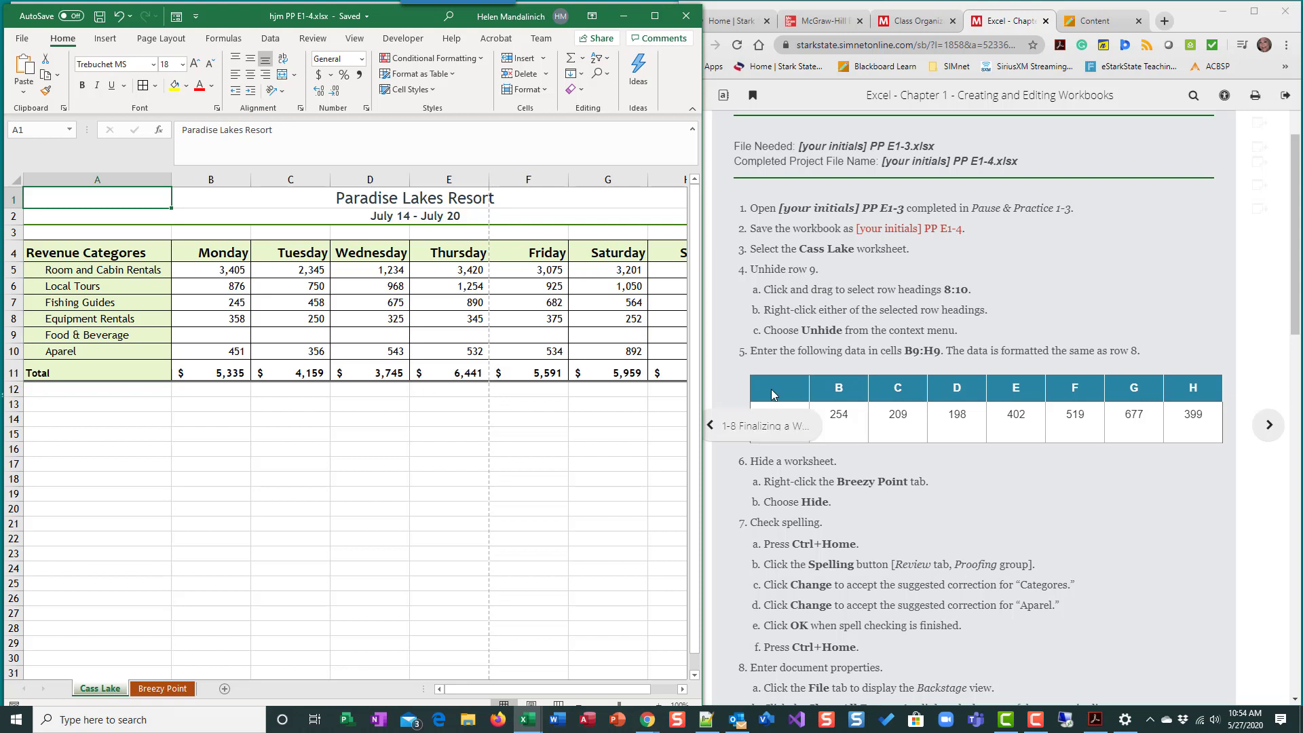
pyautogui.scroll(-1, 796, 439)
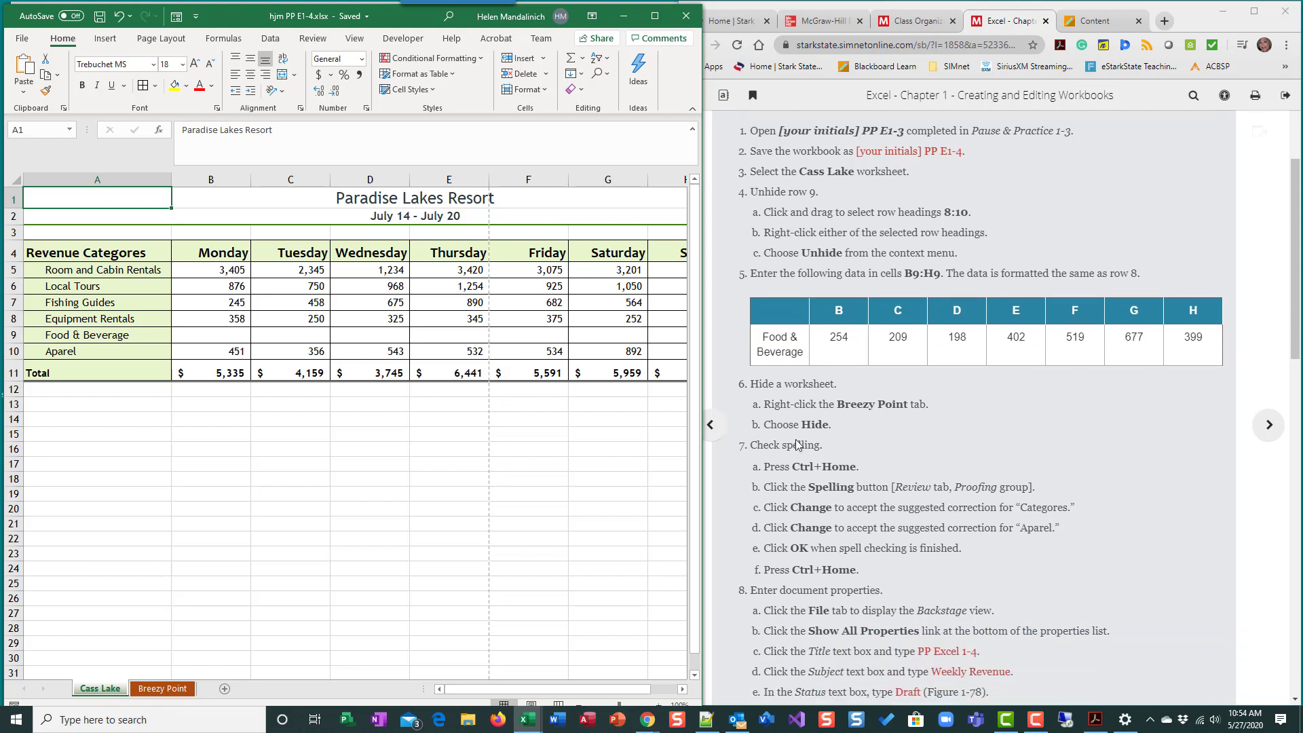
pyautogui.click(10, 335)
pyautogui.rightClick(11, 335)
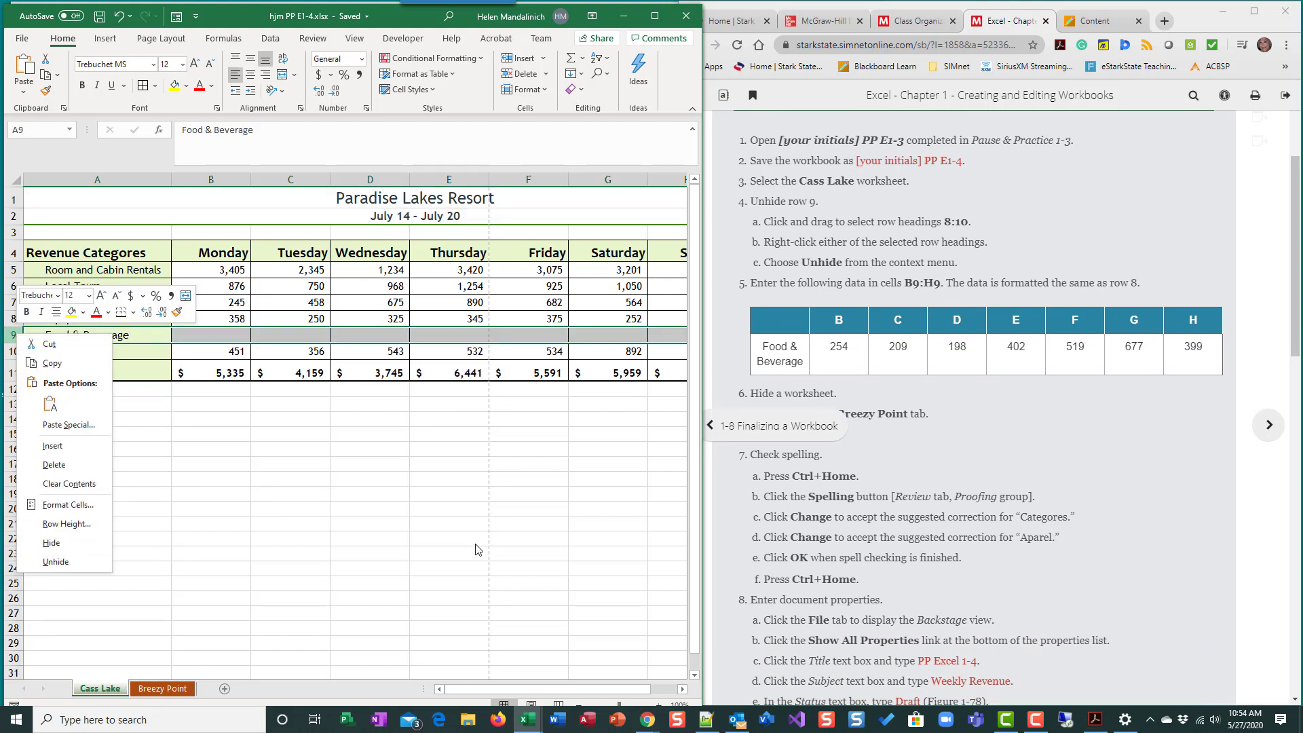
pyautogui.click(61, 561)
# Enter the Food & Beverage revenue in B9:H9 as 254, 209, 198, 402, 519, 677 and 399.
pyautogui.scroll(-2, 762, 299)
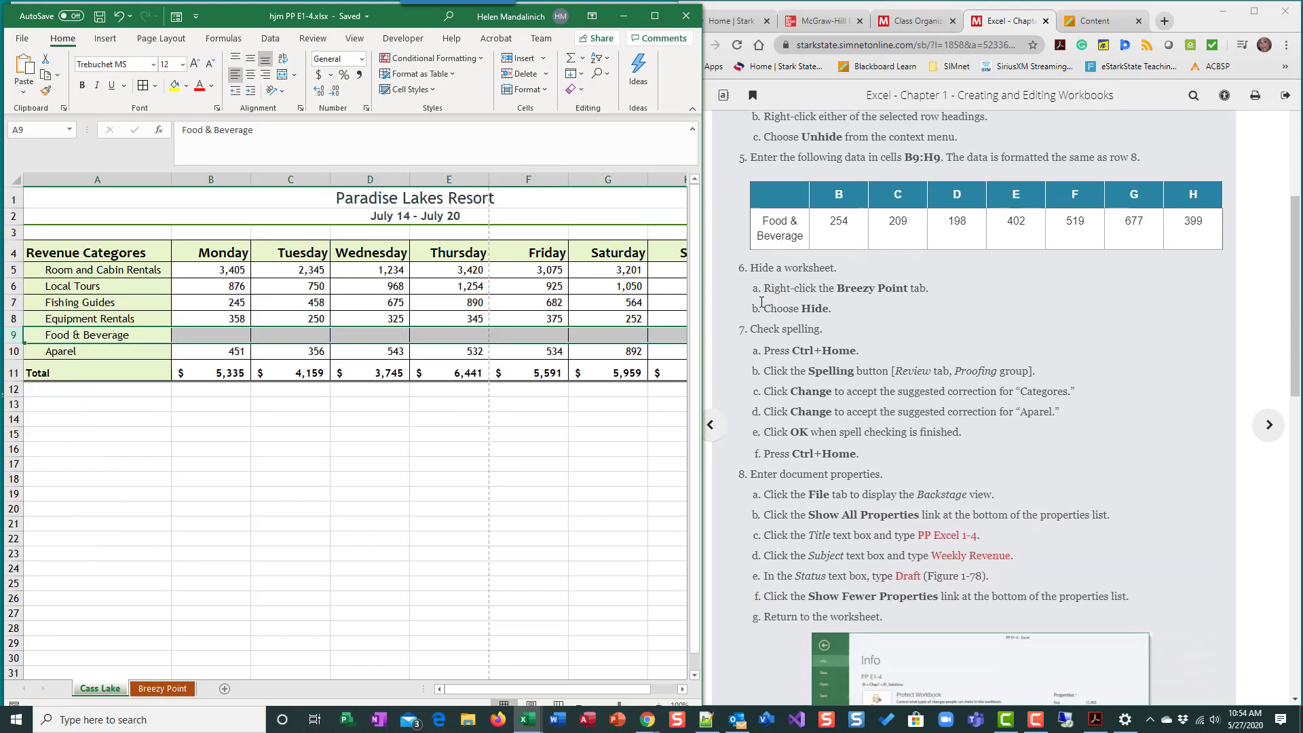
pyautogui.click(217, 335)
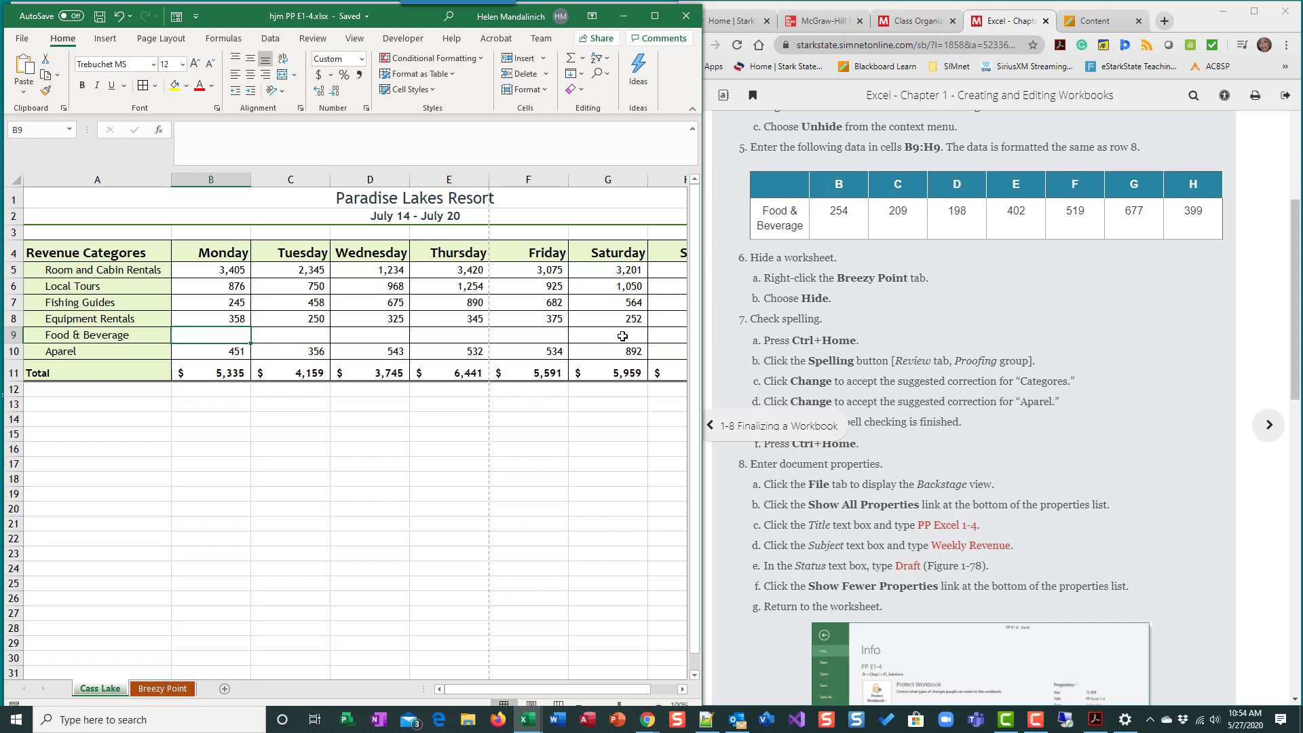
pyautogui.write('25')
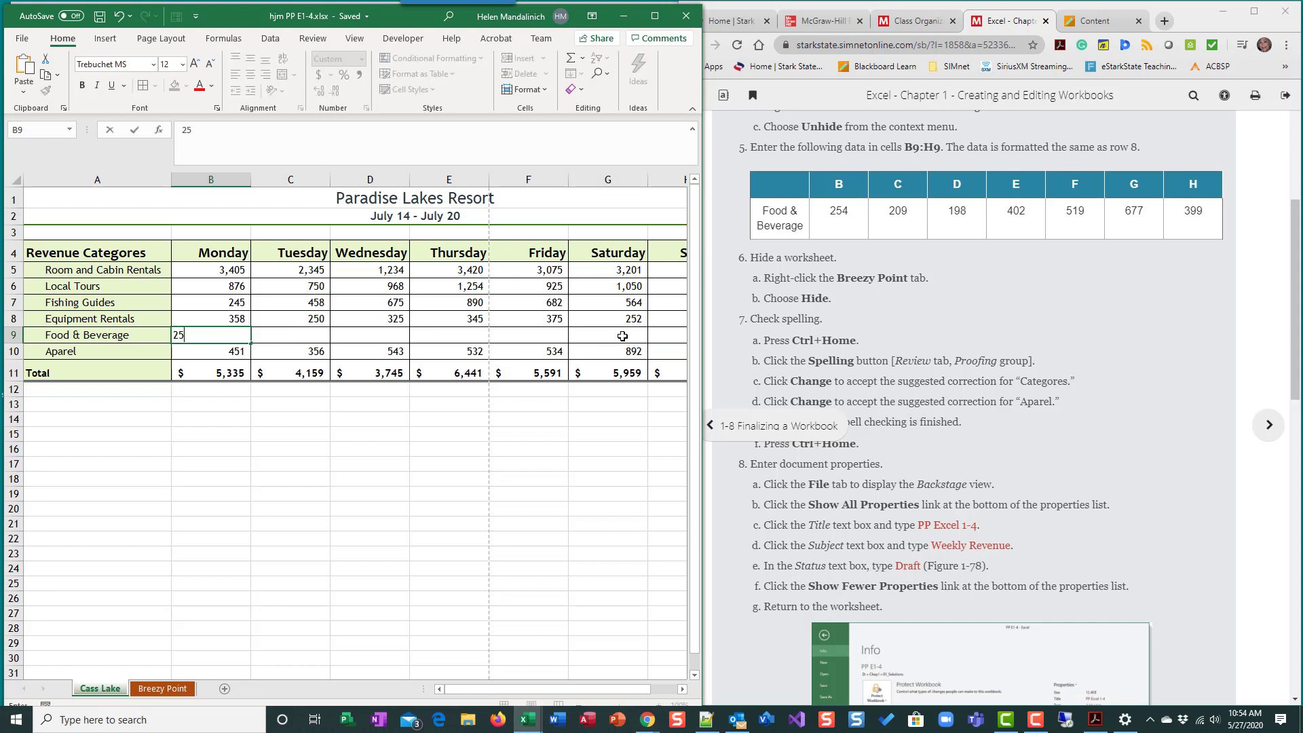
pyautogui.write('4')
pyautogui.press('Tab')
pyautogui.write('209')
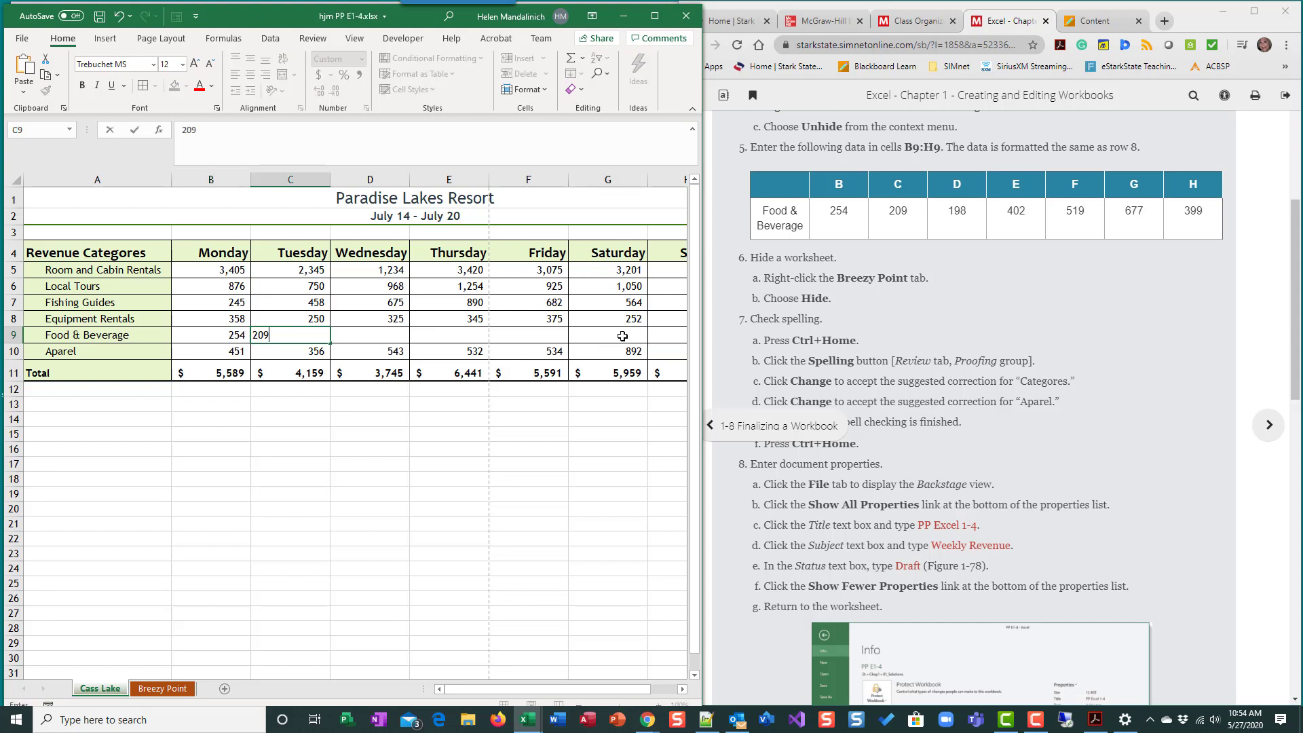
pyautogui.press('Tab')
pyautogui.write('198')
pyautogui.press('Tab')
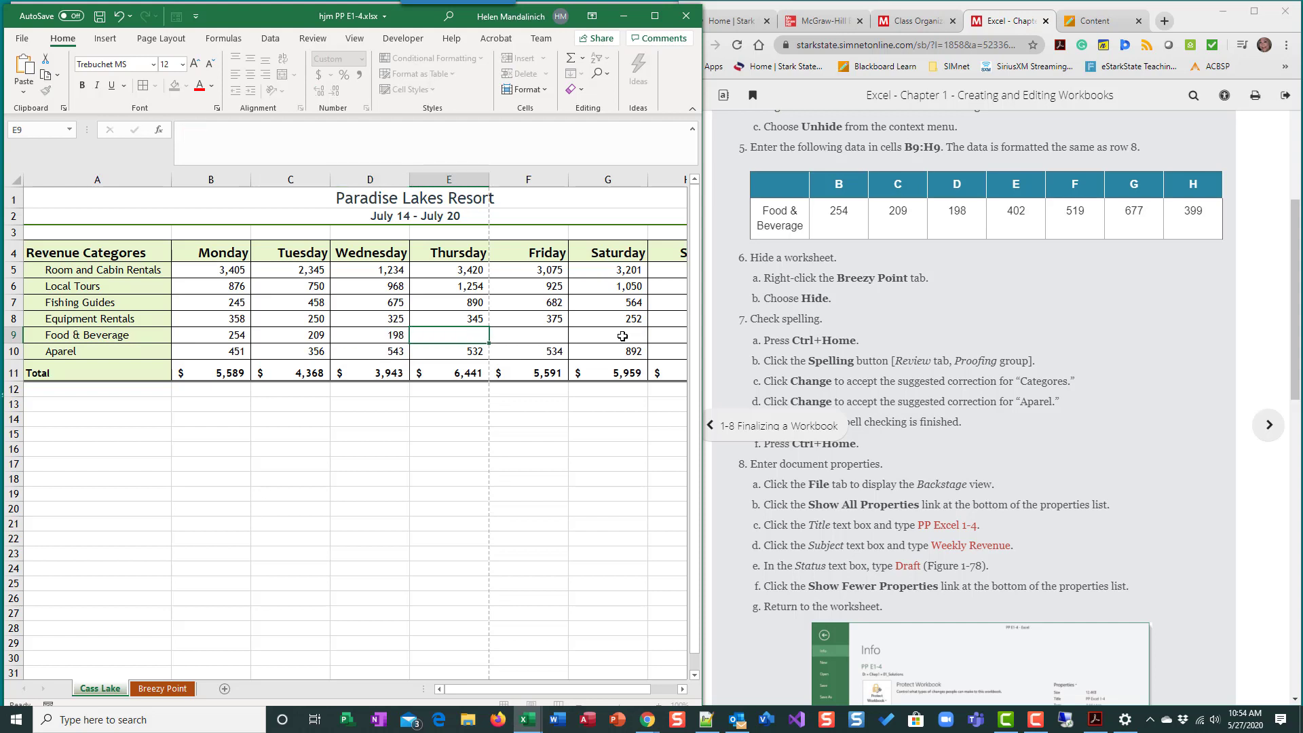
pyautogui.write('402')
pyautogui.press('Tab')
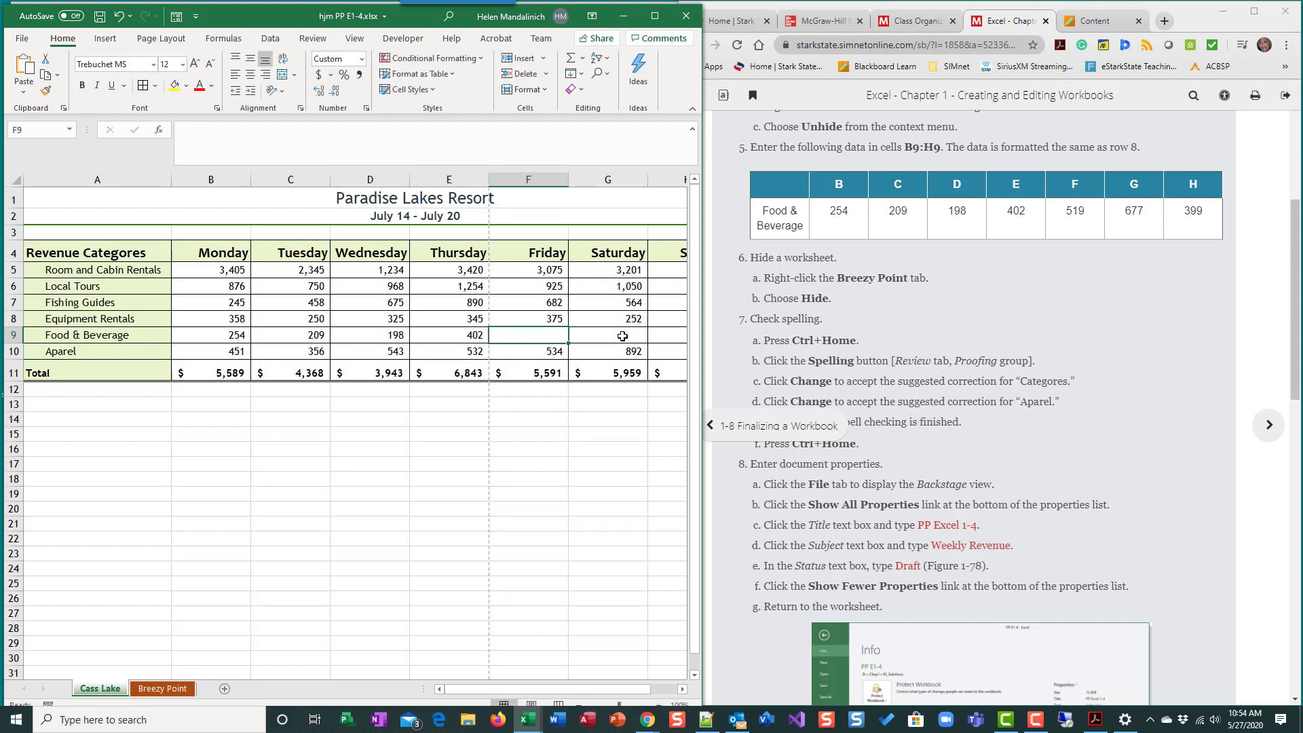
pyautogui.write('519')
pyautogui.press('Tab')
pyautogui.write('6')
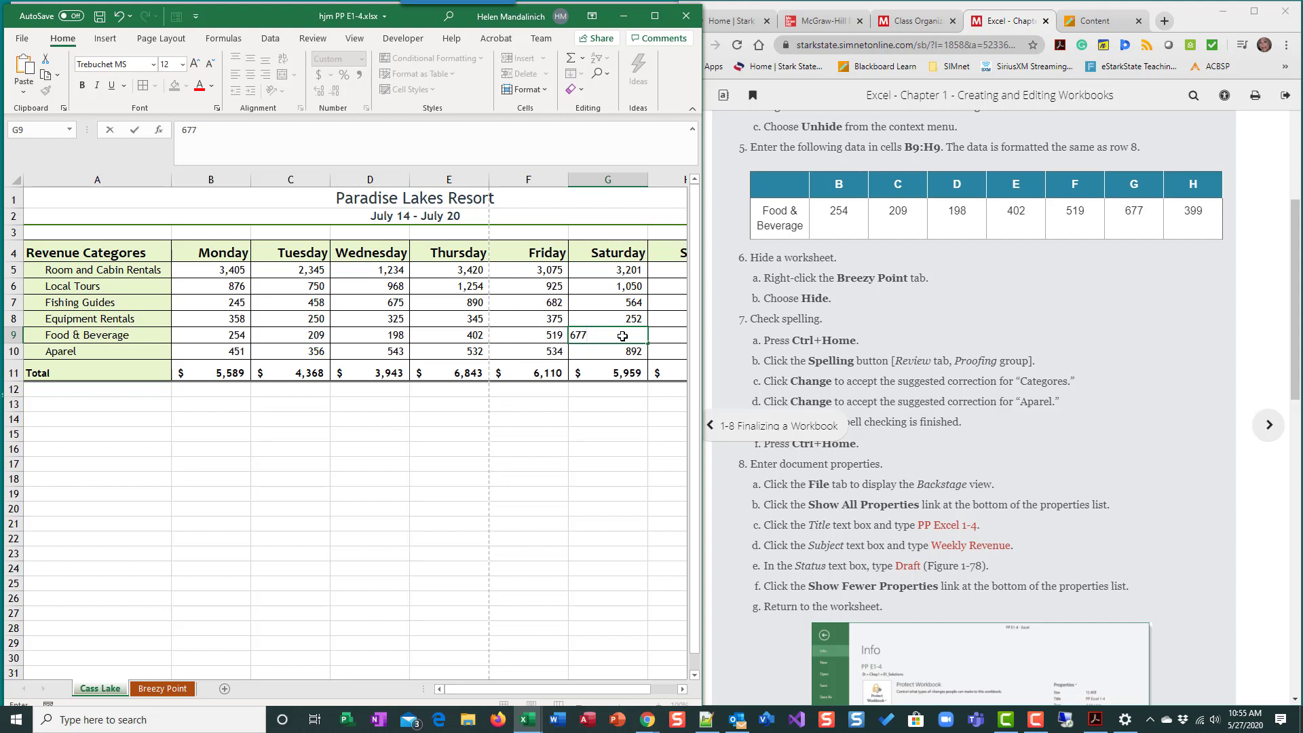
pyautogui.press('Tab')
pyautogui.write('399')
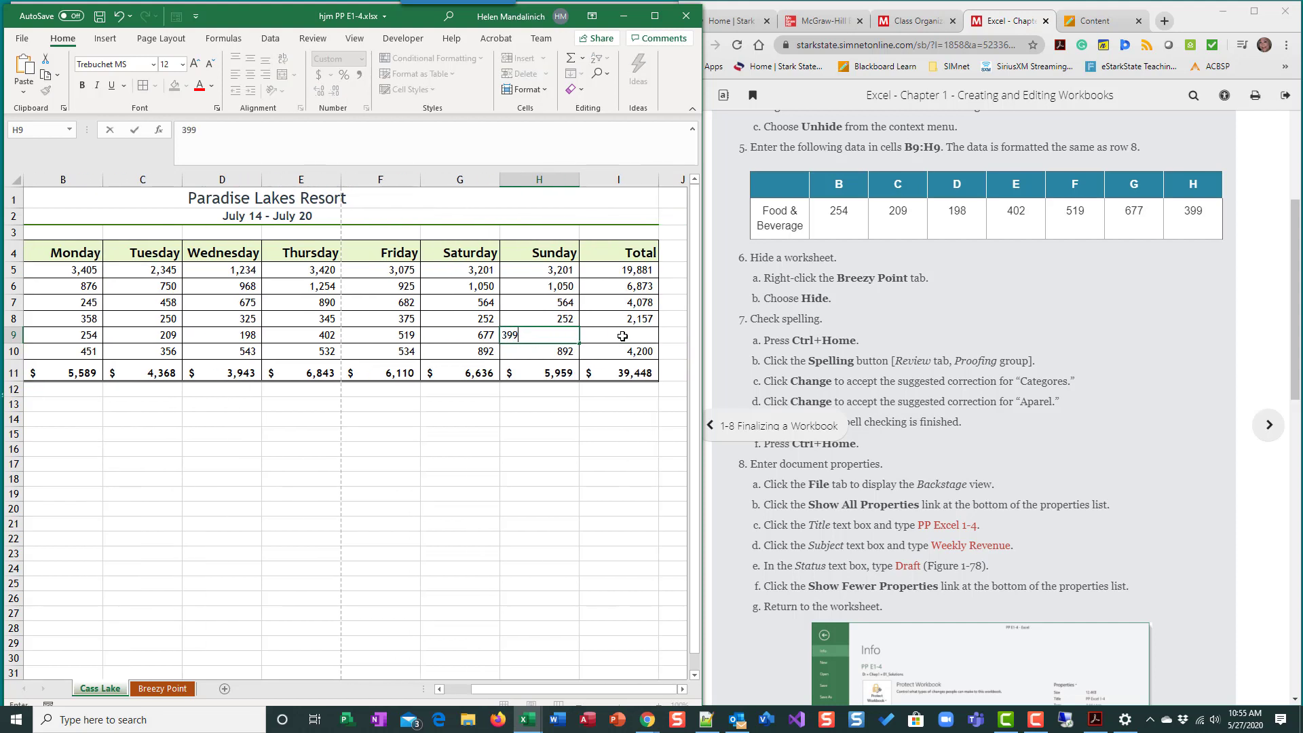
pyautogui.press('Tab')
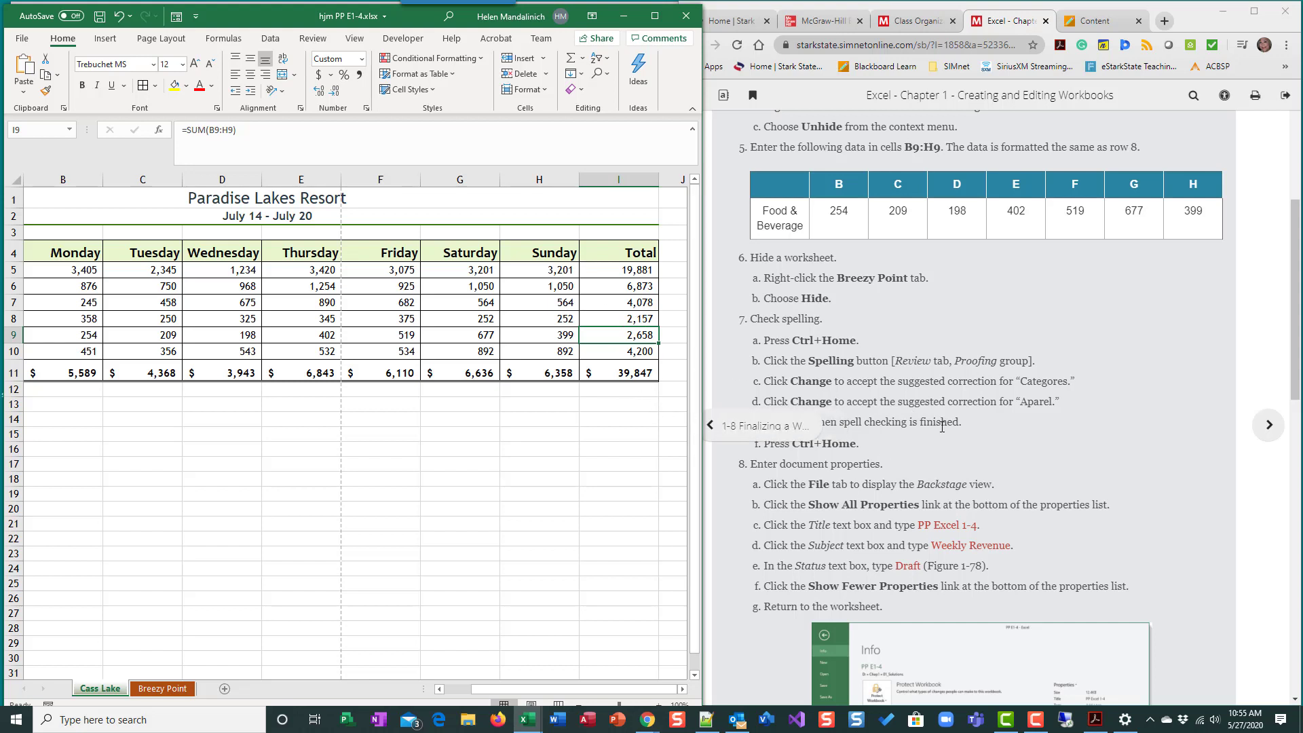
# Hide the Breezy Point worksheet.
pyautogui.scroll(-1, 977, 479)
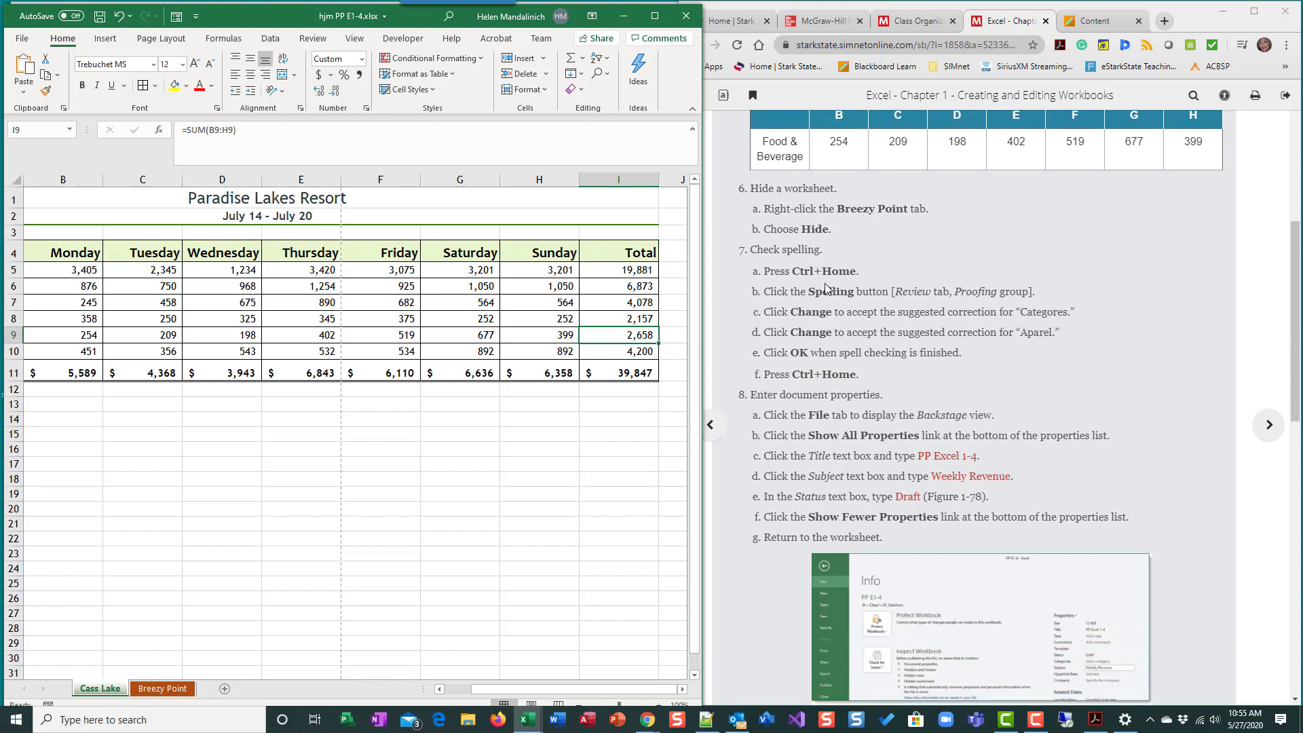
pyautogui.scroll(-1, 830, 287)
pyautogui.scroll(1, 823, 286)
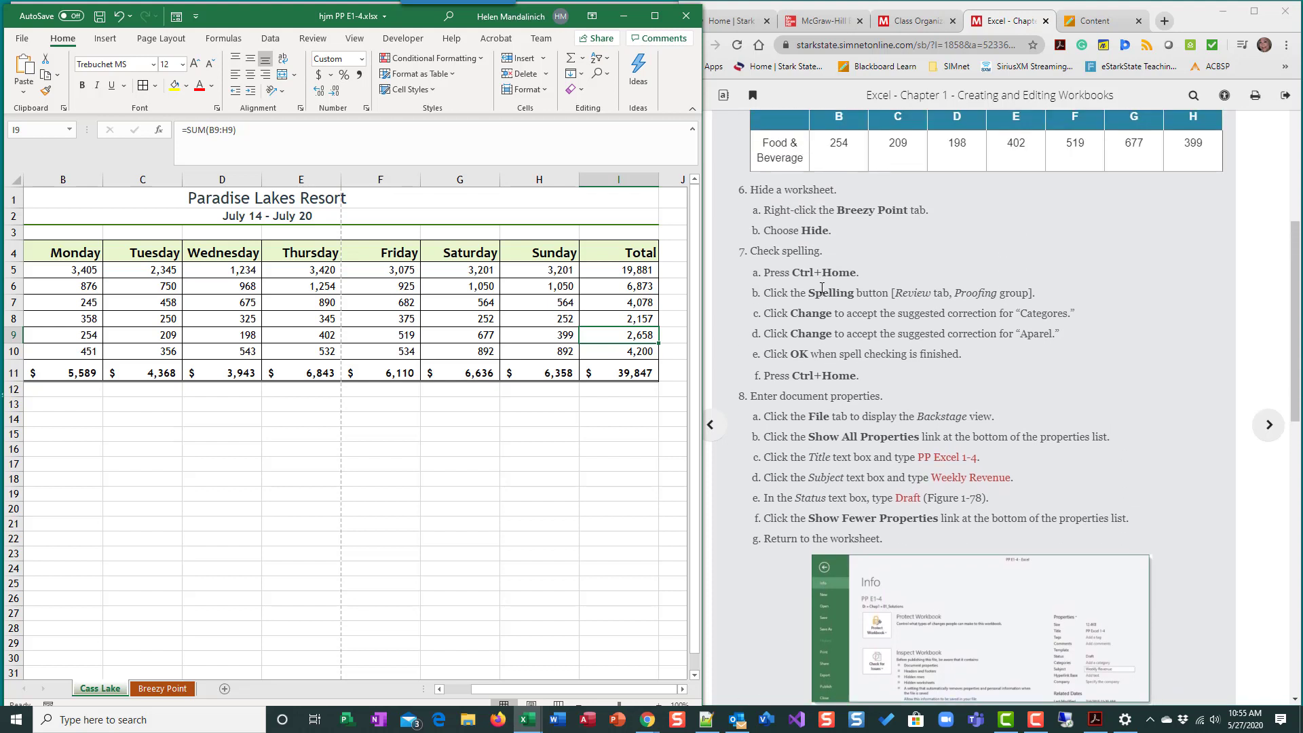
pyautogui.scroll(-1, 821, 288)
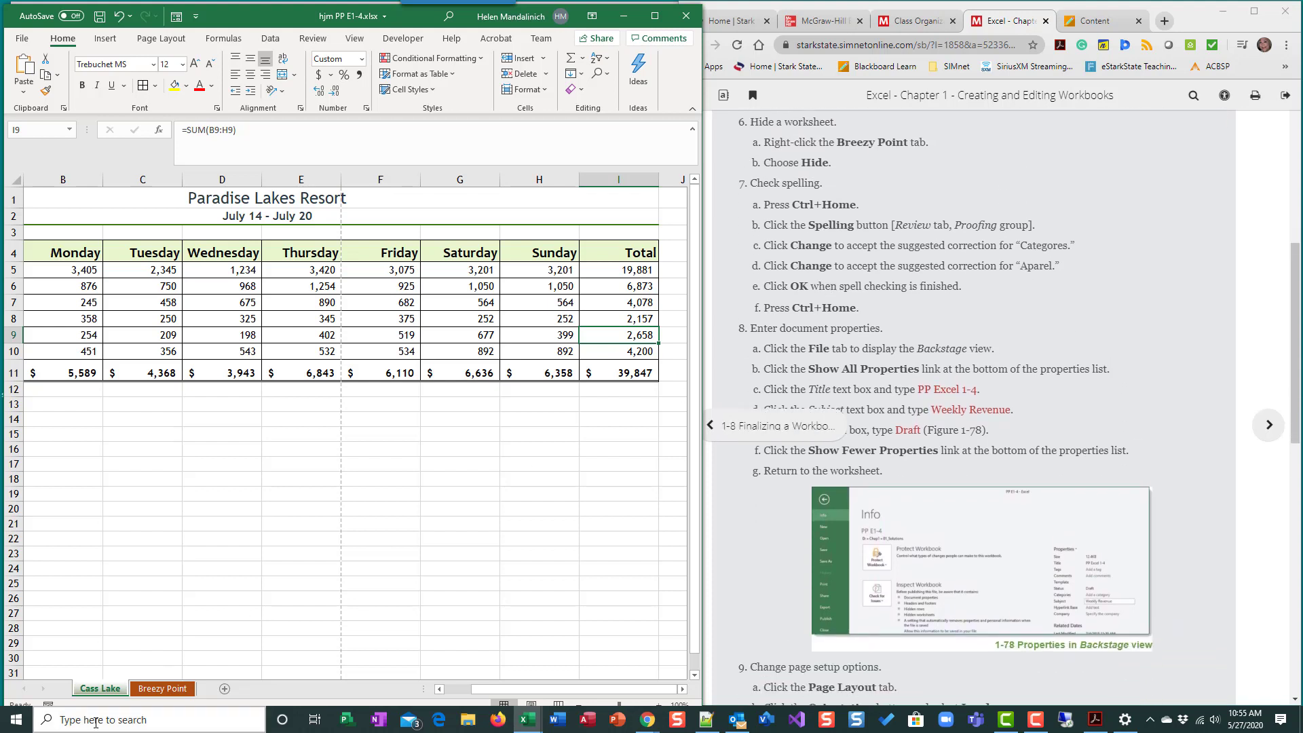
pyautogui.rightClick(165, 686)
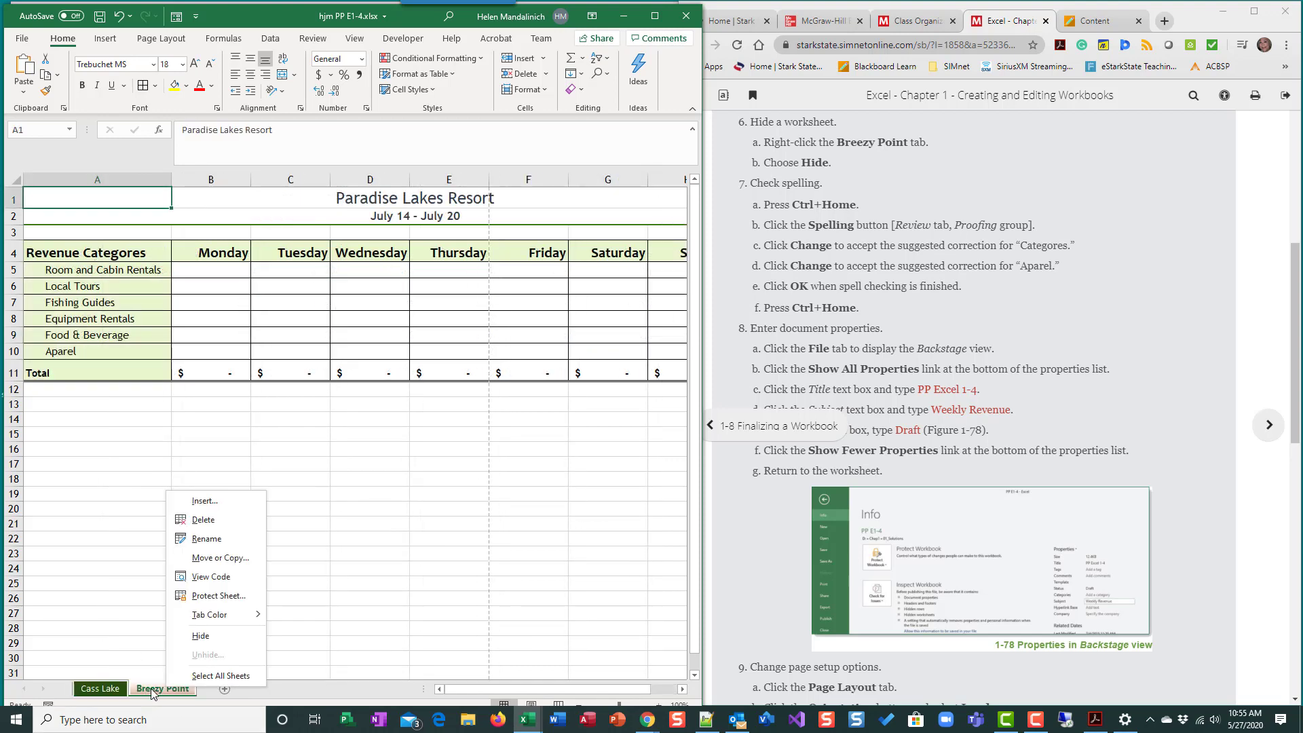
pyautogui.click(217, 635)
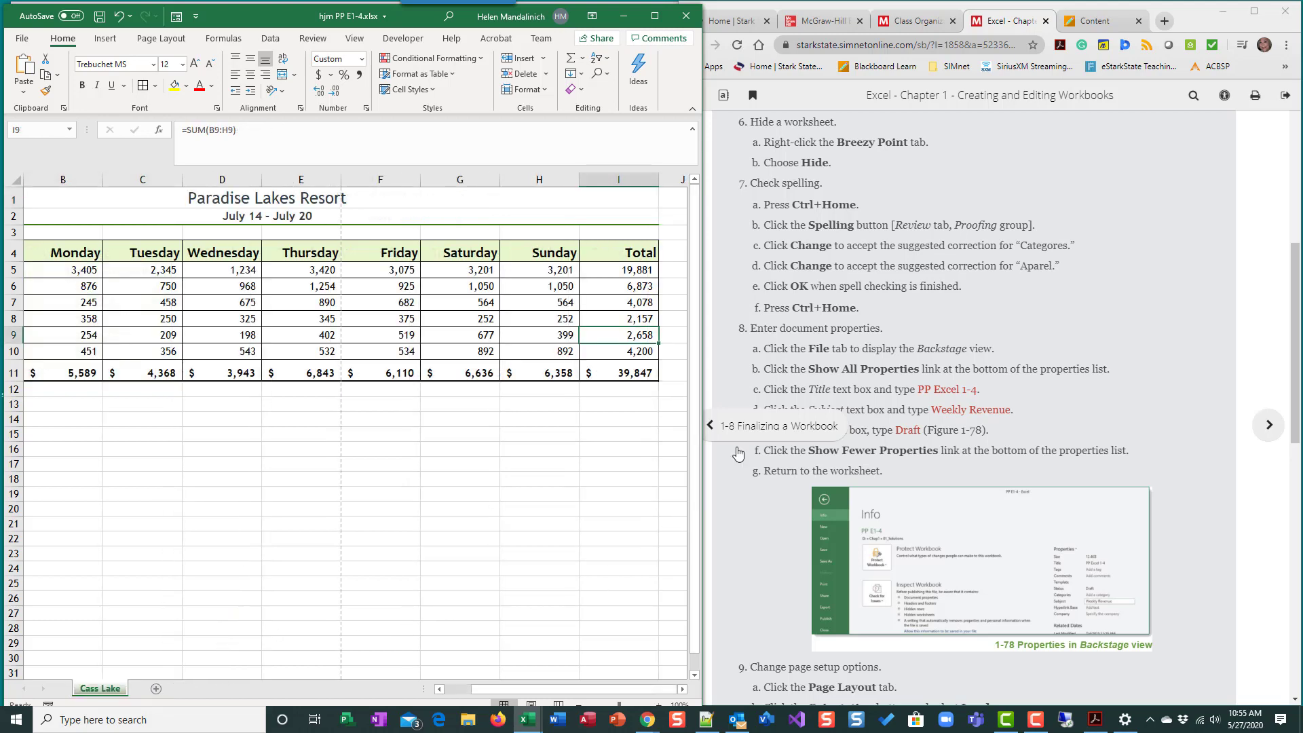
# Spell check the Cass Lake sheet from cell A1, correcting "Categores" to "Categories" and "Aparel" to "Apparel", and return to A1.
pyautogui.click(486, 452)
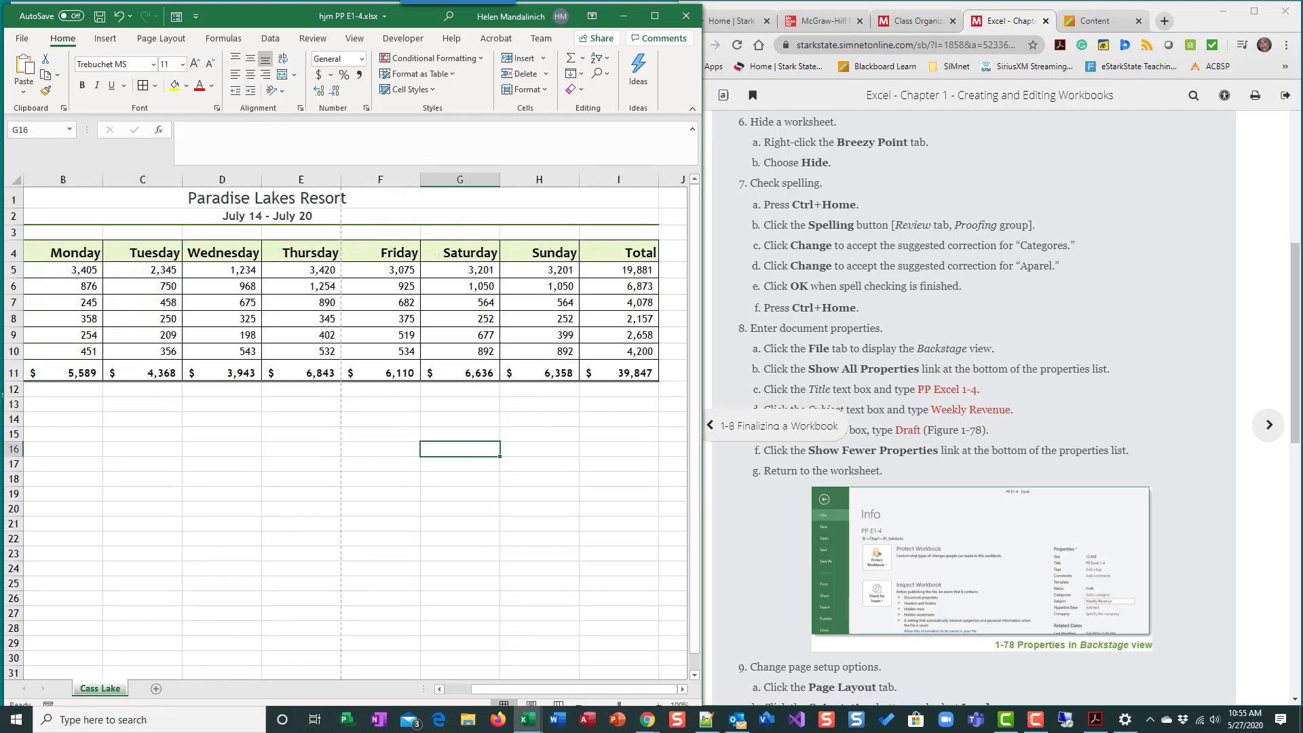
pyautogui.hotkey('ctrl', 'Home')
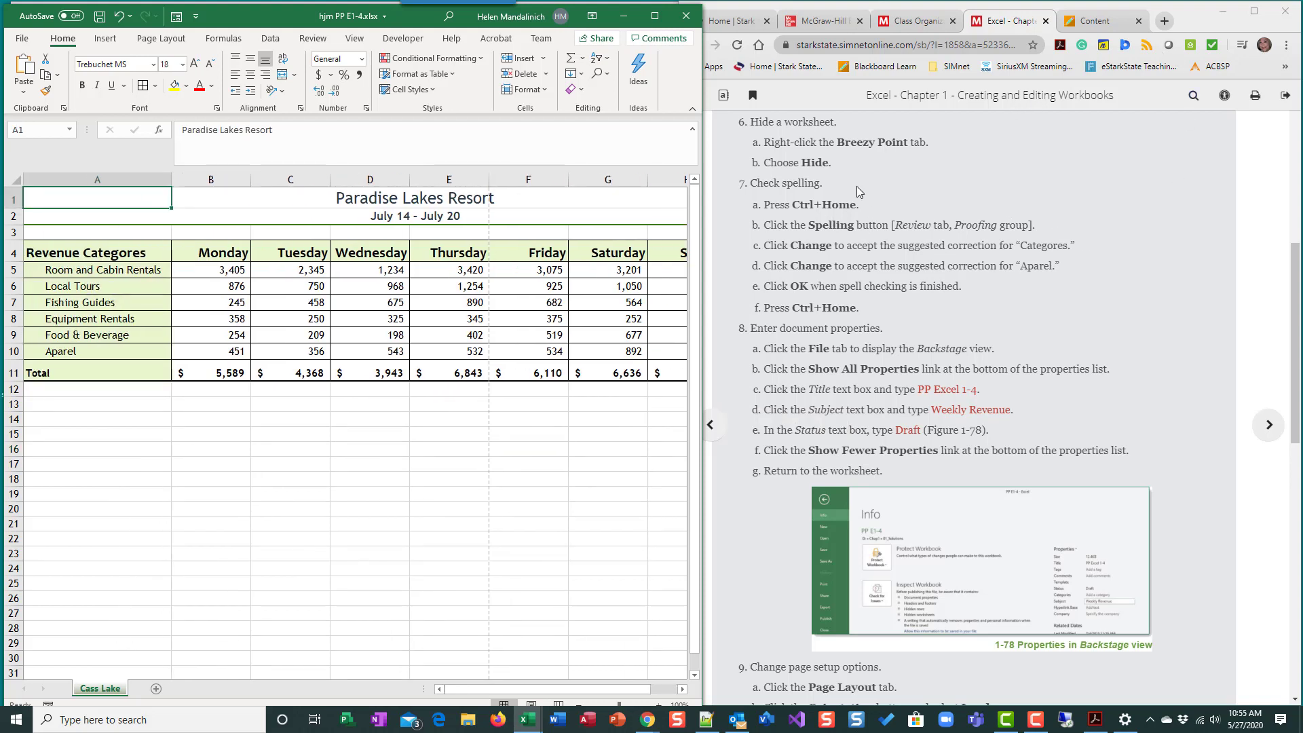
pyautogui.click(313, 40)
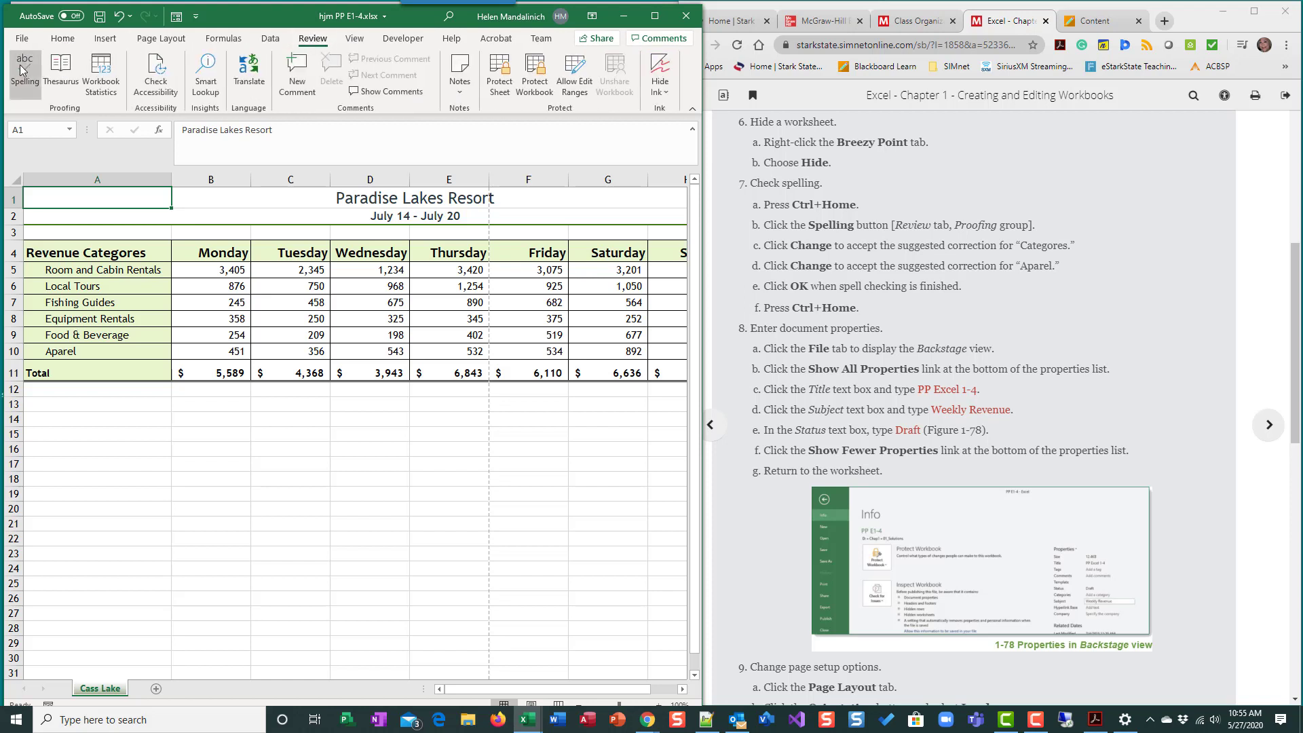
pyautogui.click(24, 70)
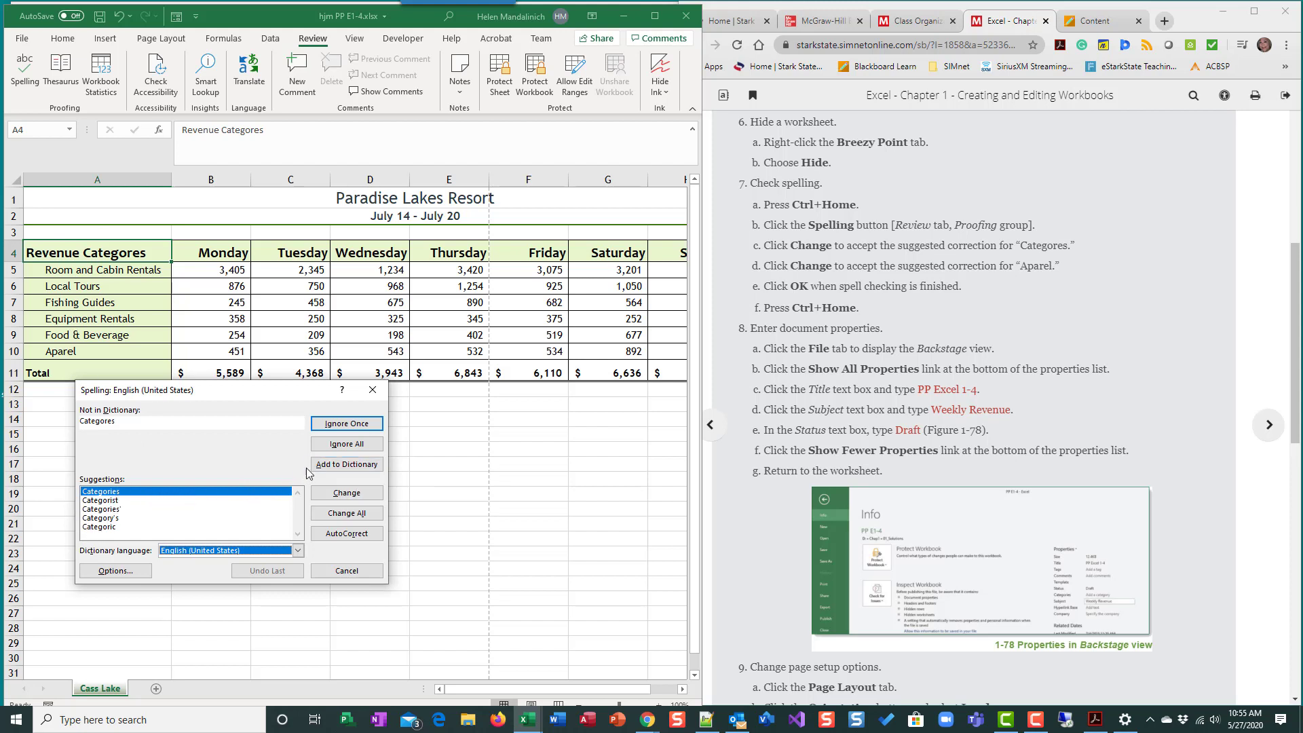
pyautogui.click(351, 493)
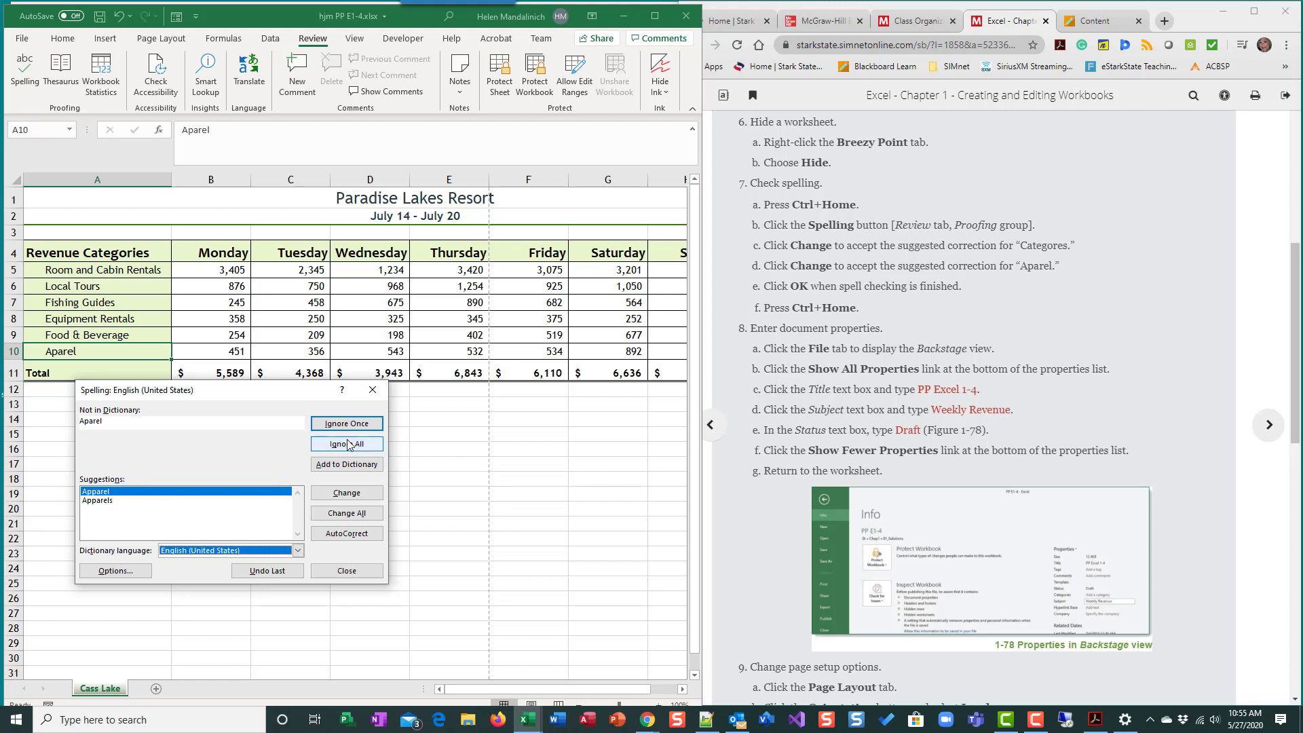
pyautogui.click(349, 494)
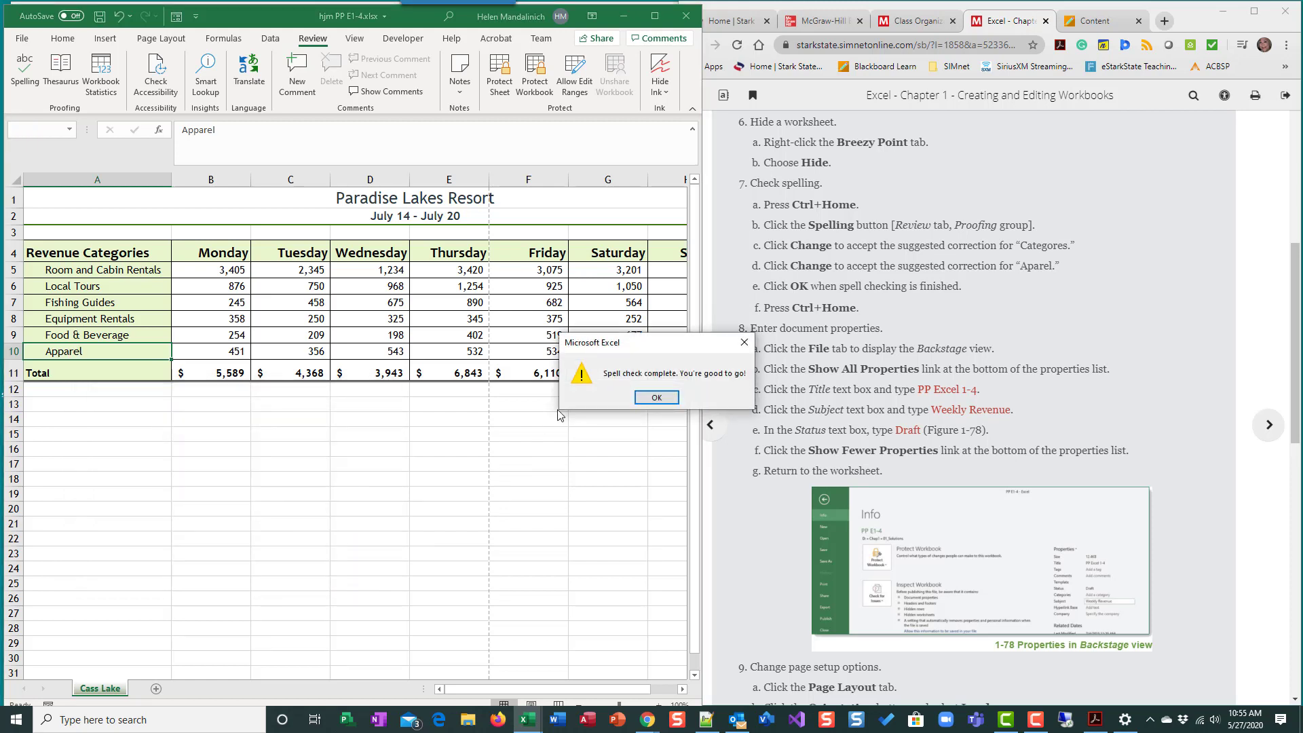
pyautogui.click(659, 397)
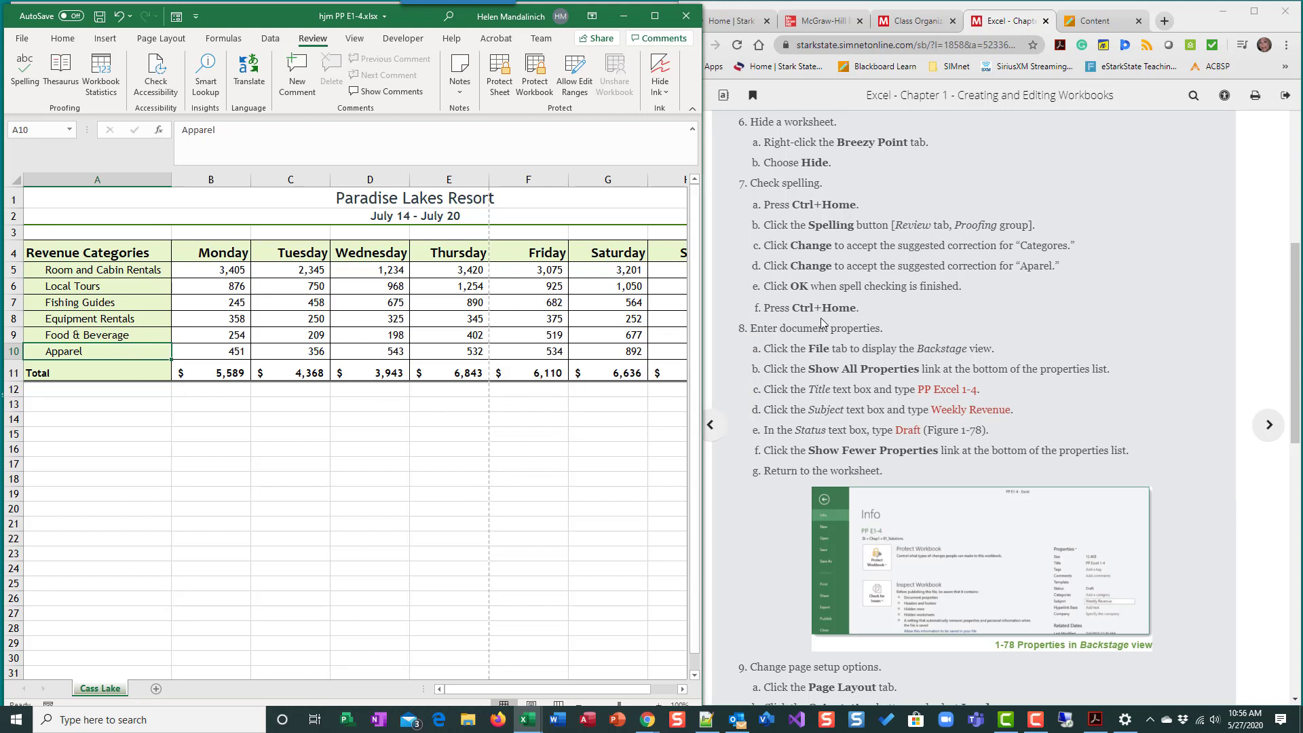
pyautogui.scroll(-1, 818, 365)
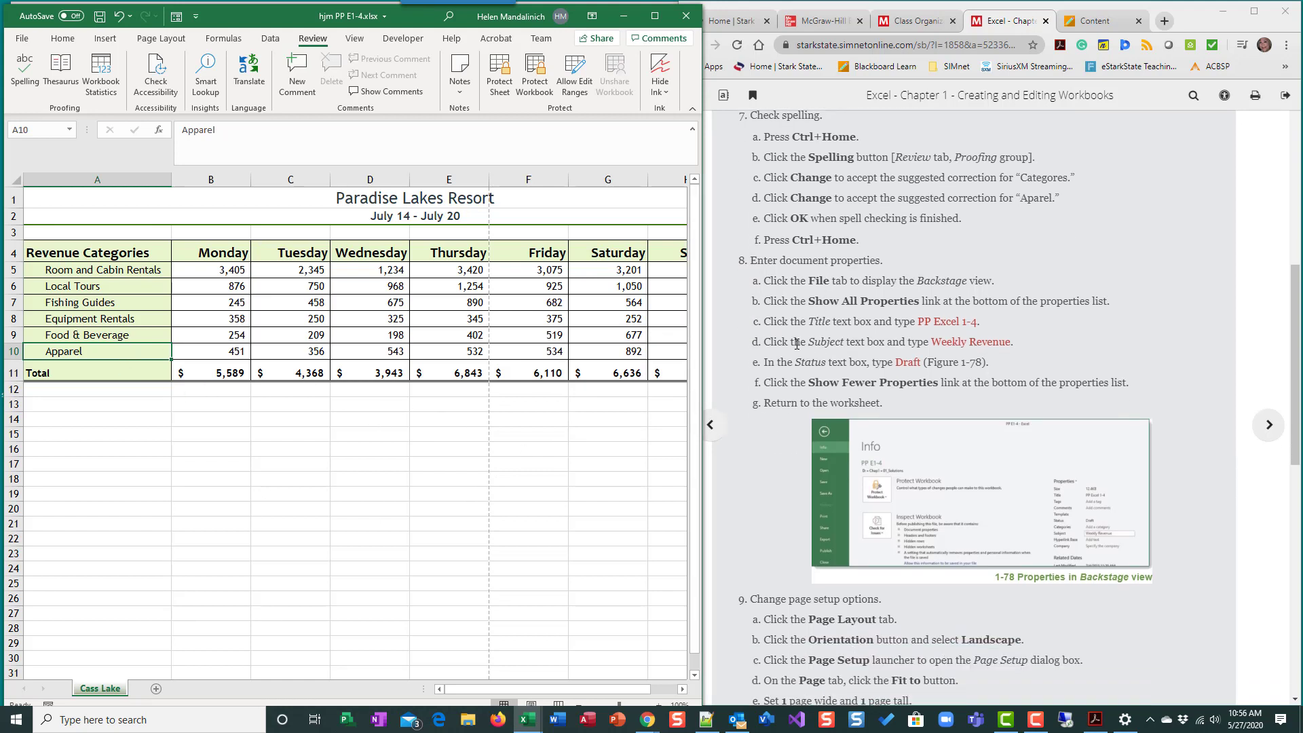
pyautogui.hotkey('ctrl', 'Home')
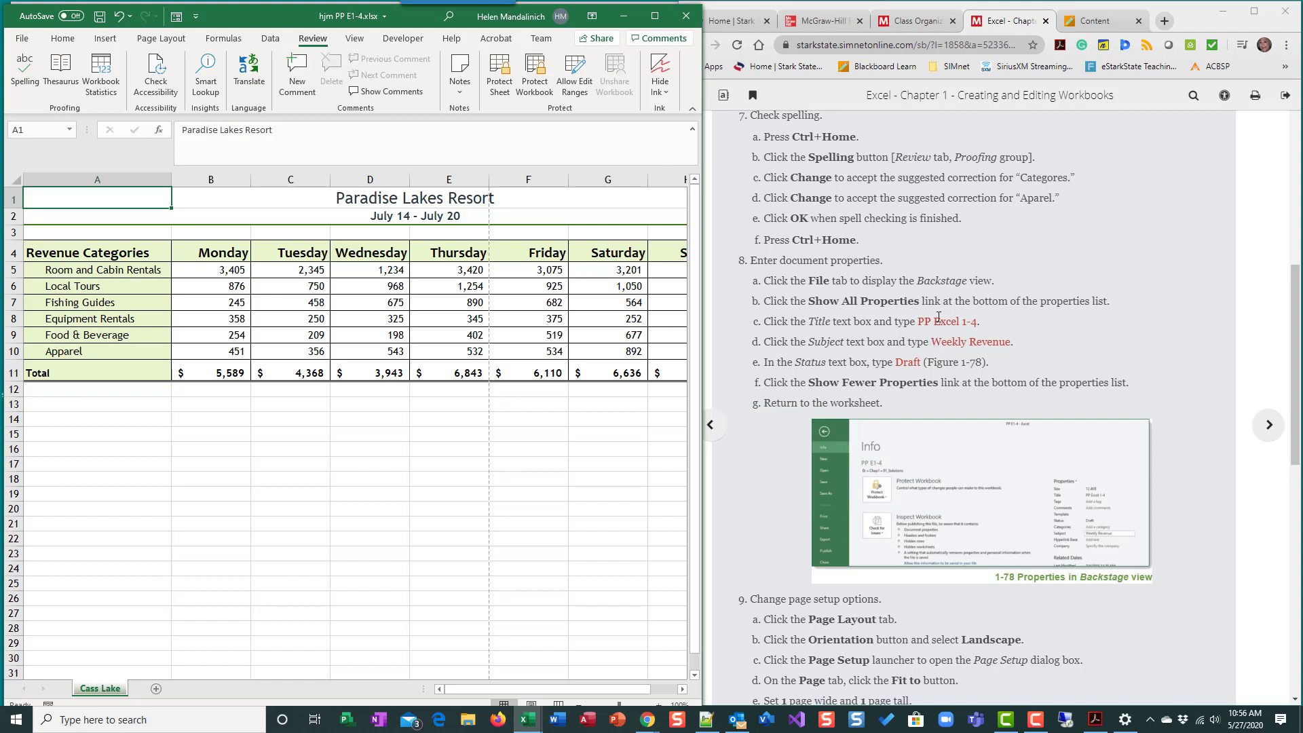
# Set the workbook's title property to "PP Excel 1-4", subject to "Weekly Revenue" and status to "Draft", and collapse the full properties list.
pyautogui.click(25, 38)
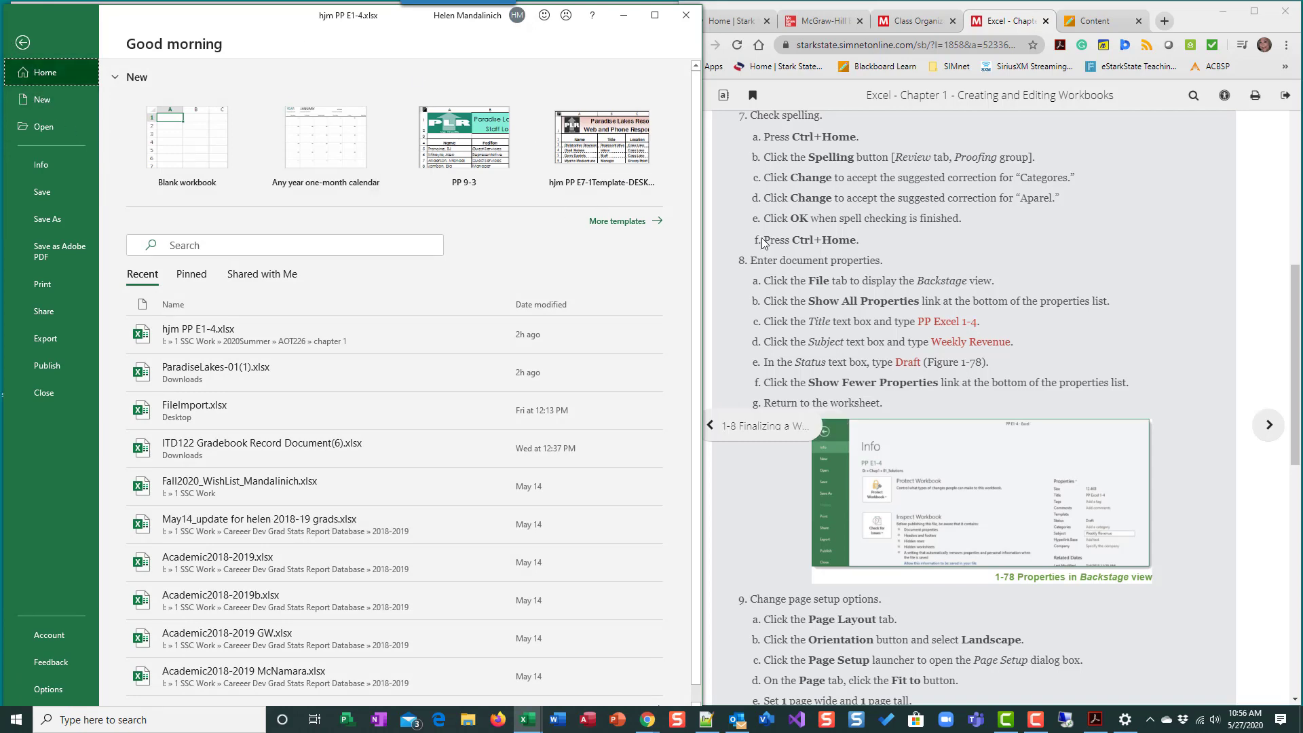
pyautogui.click(41, 166)
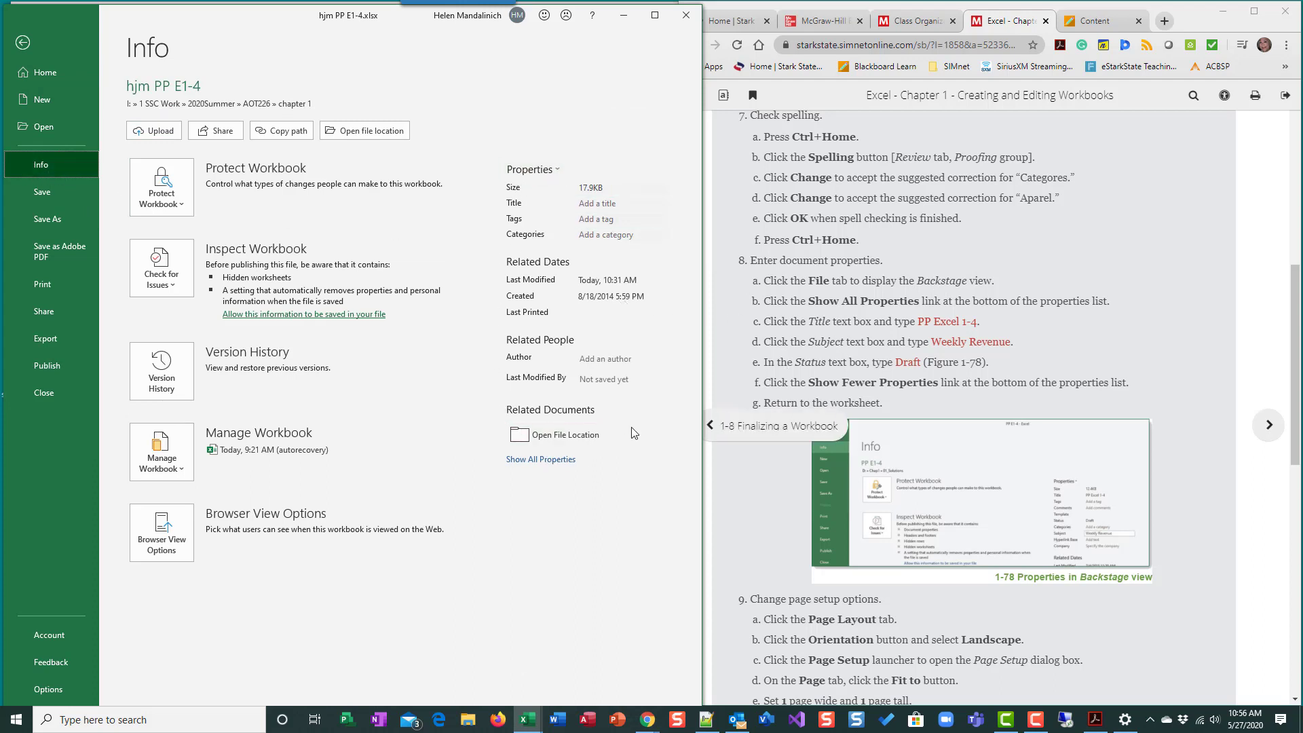
pyautogui.click(541, 460)
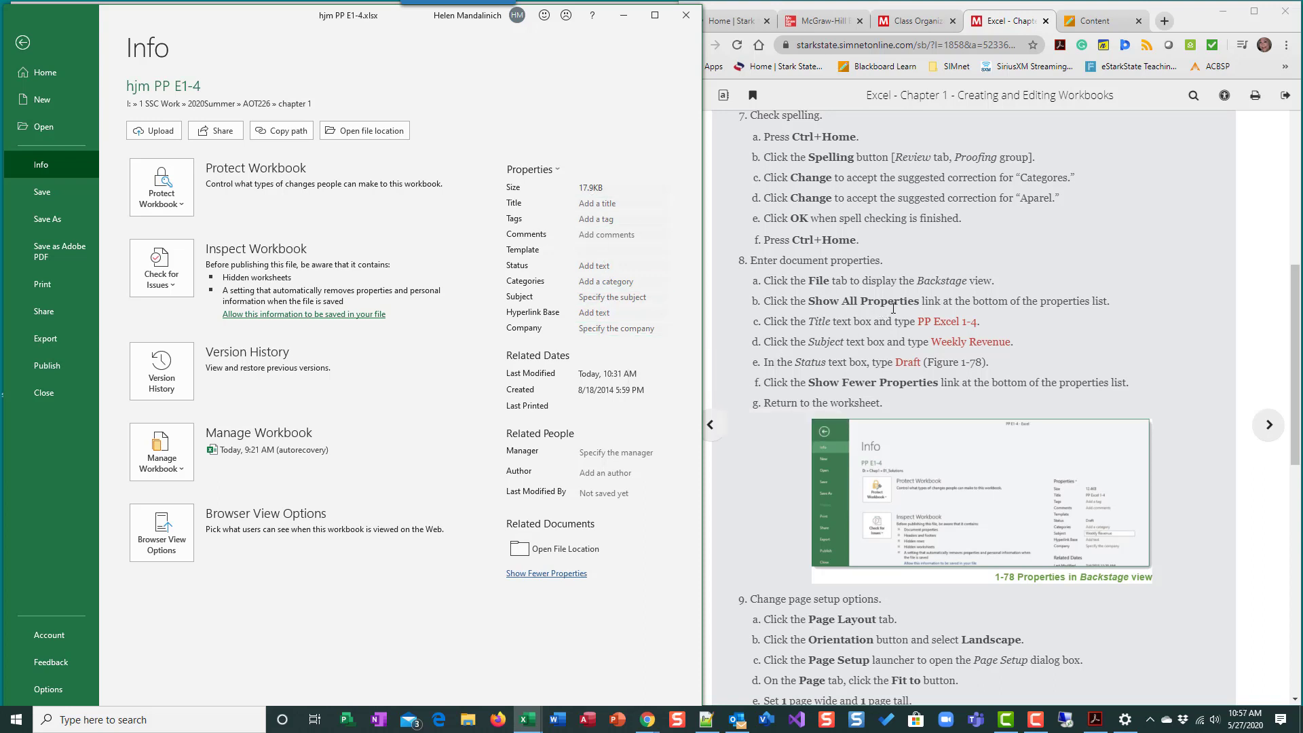
pyautogui.click(597, 203)
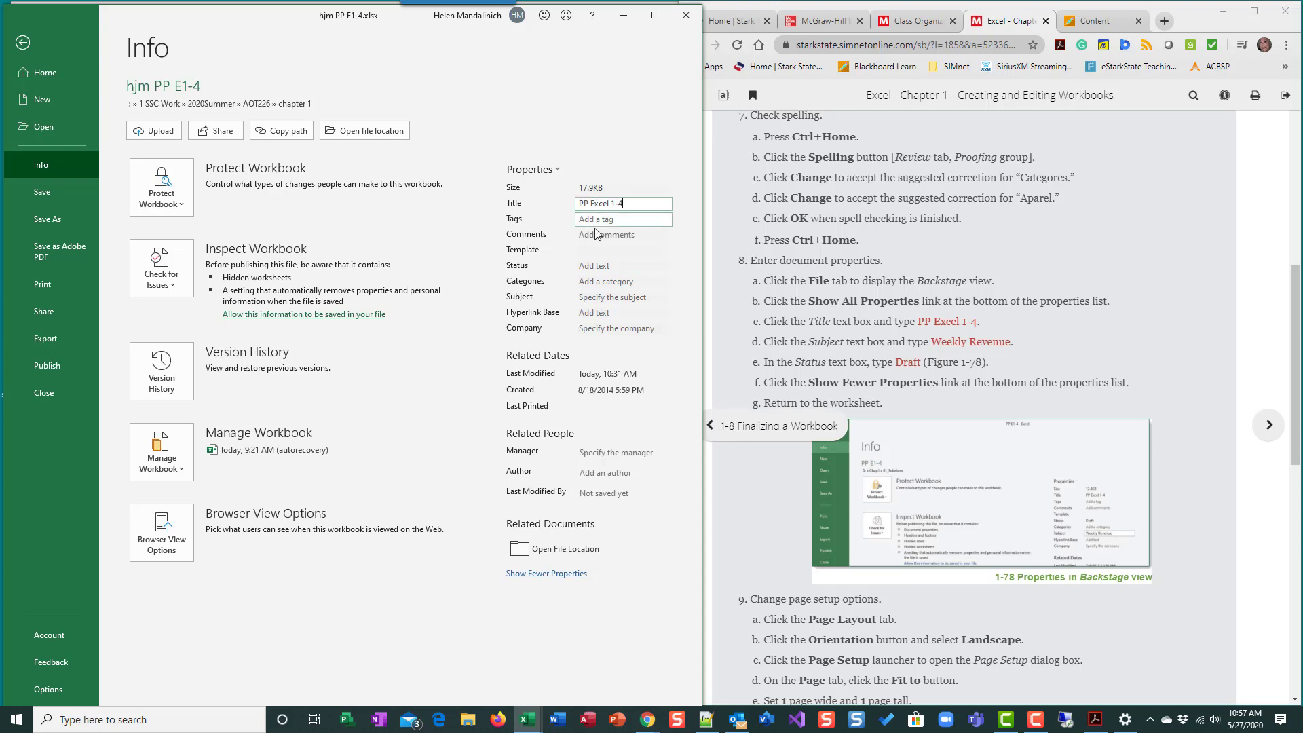
pyautogui.click(585, 297)
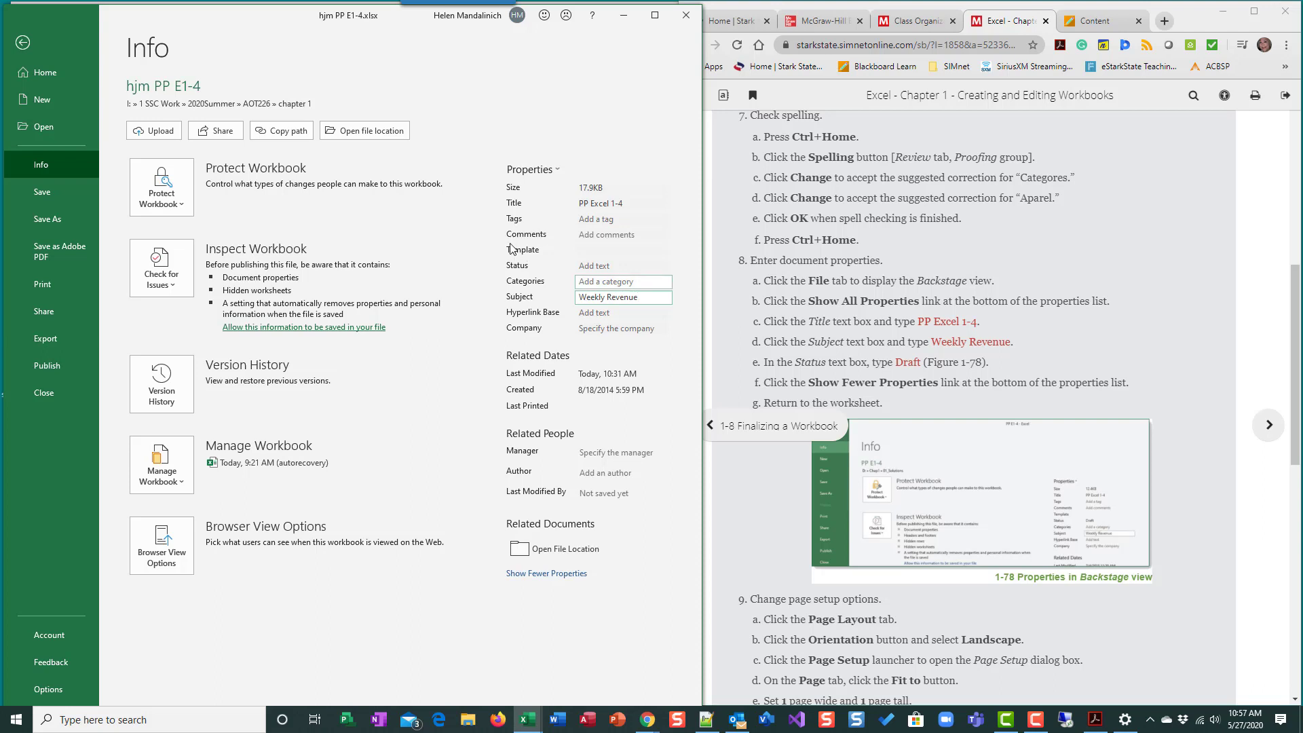
pyautogui.click(582, 265)
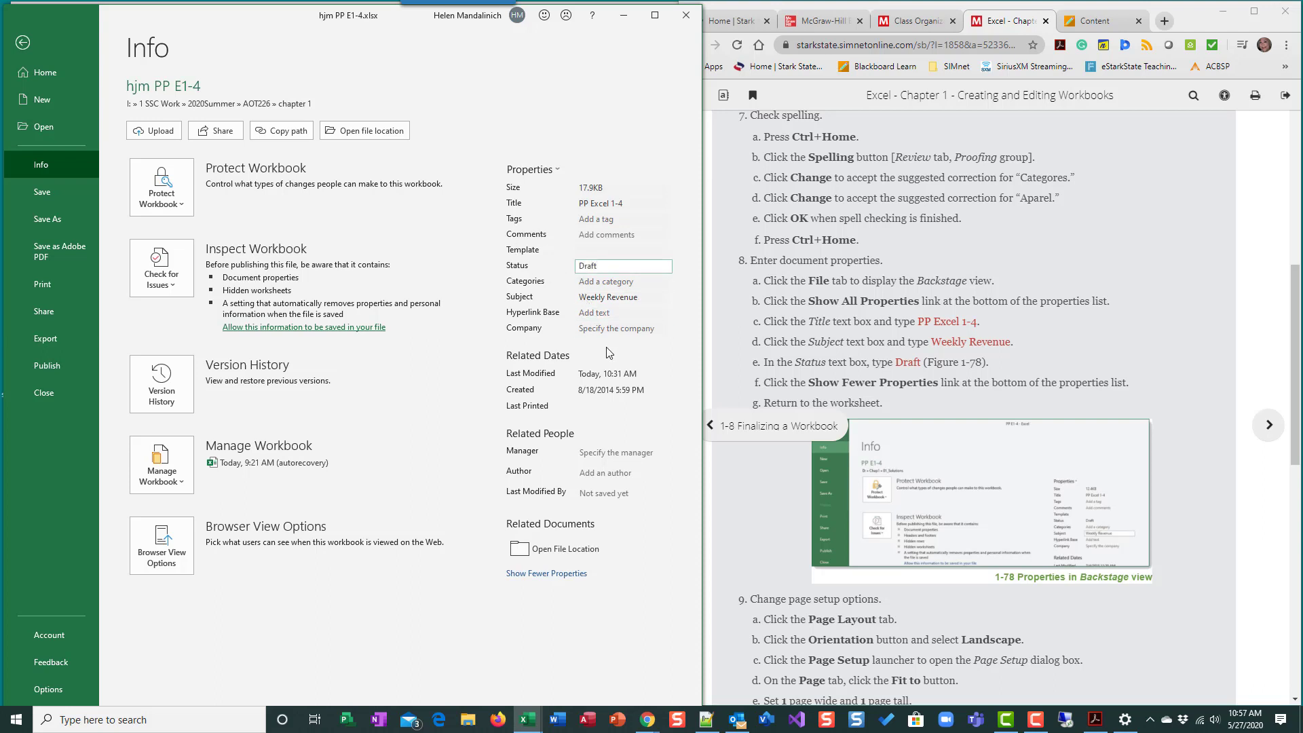
pyautogui.click(588, 201)
pyautogui.click(607, 268)
pyautogui.click(635, 313)
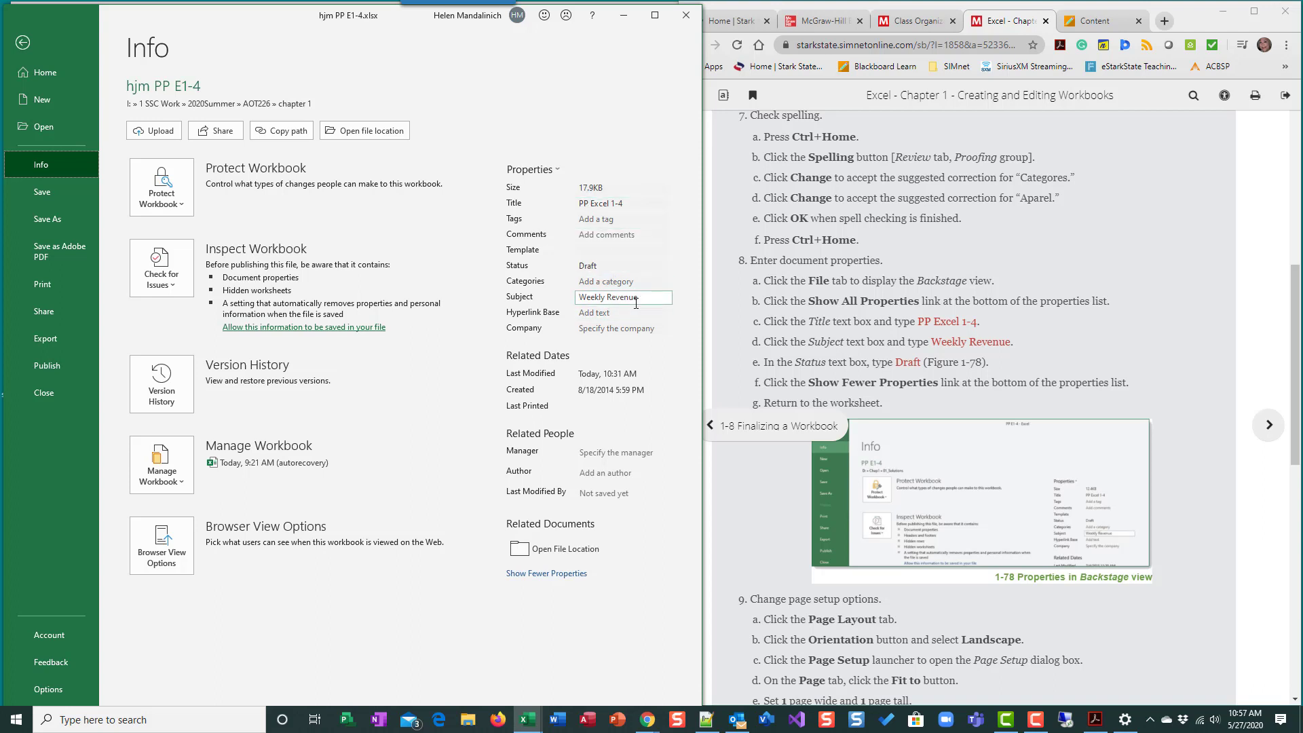
pyautogui.click(554, 579)
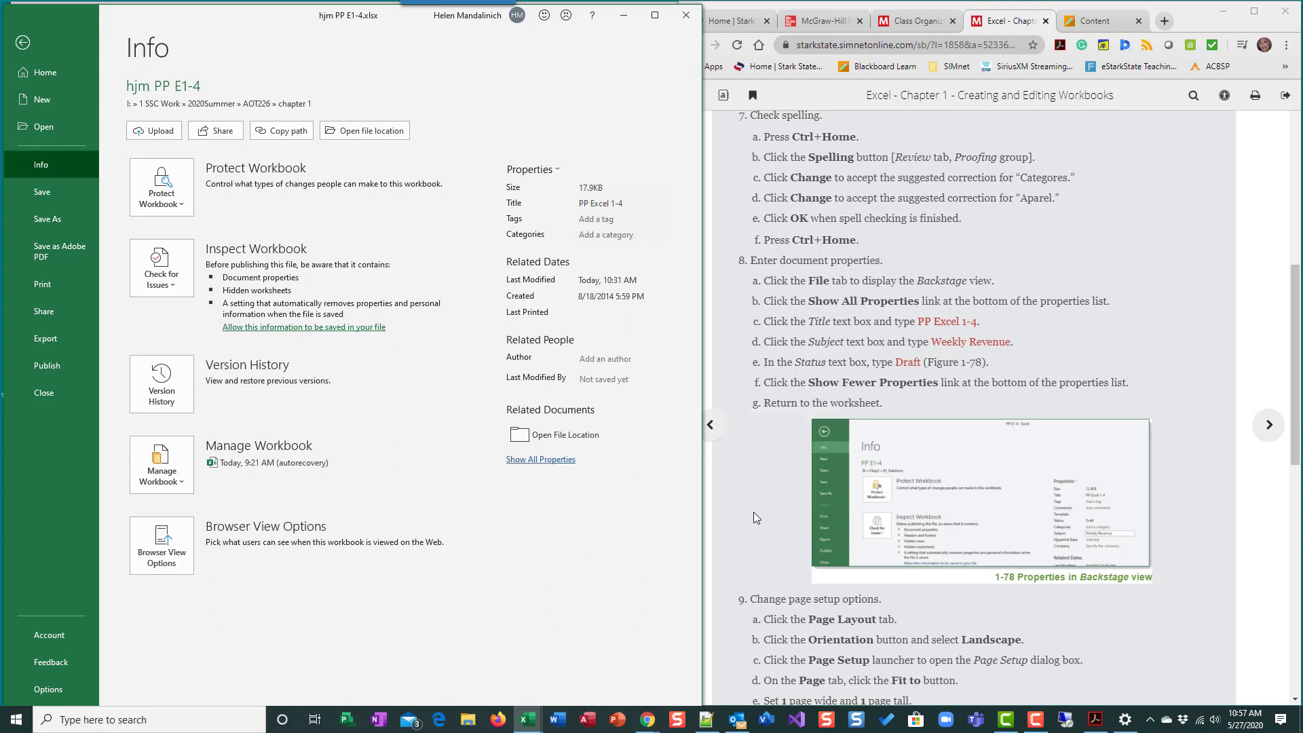
# Return from the workbook properties to the Cass Lake worksheet and save the workbook.
pyautogui.scroll(-2, 746, 549)
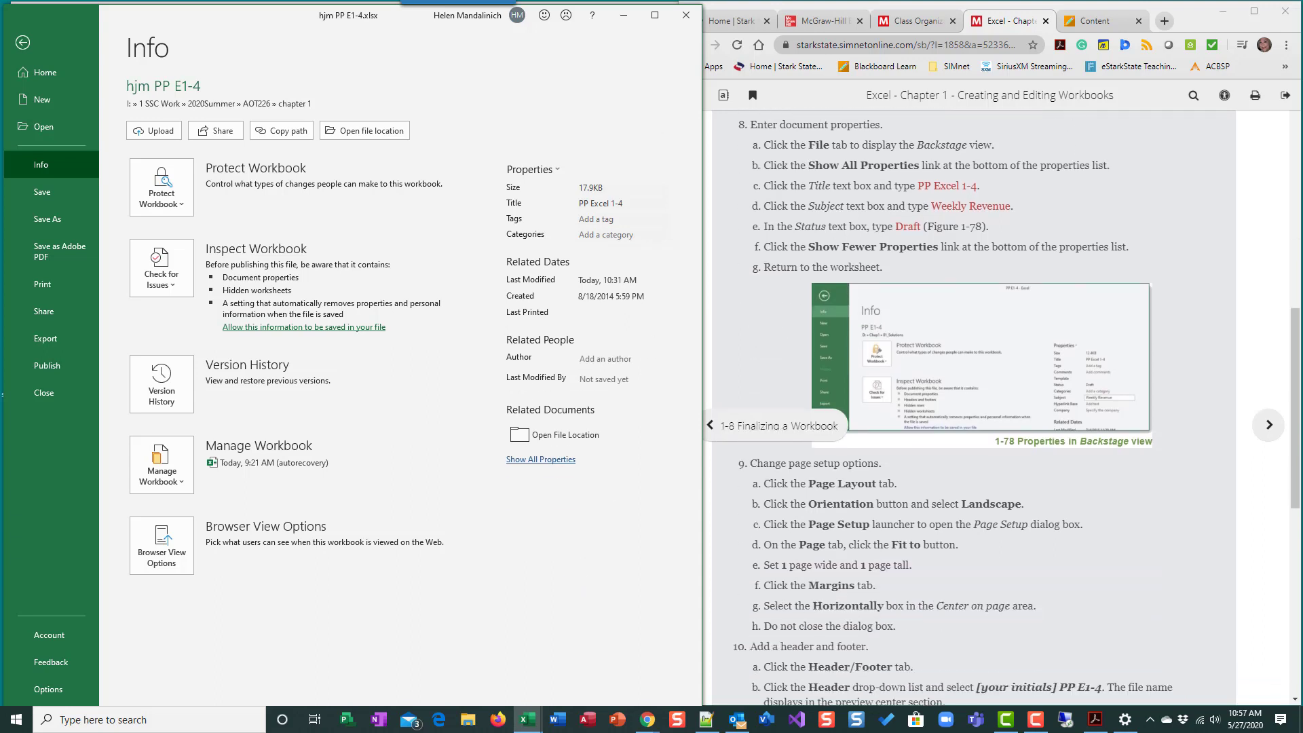
pyautogui.click(21, 44)
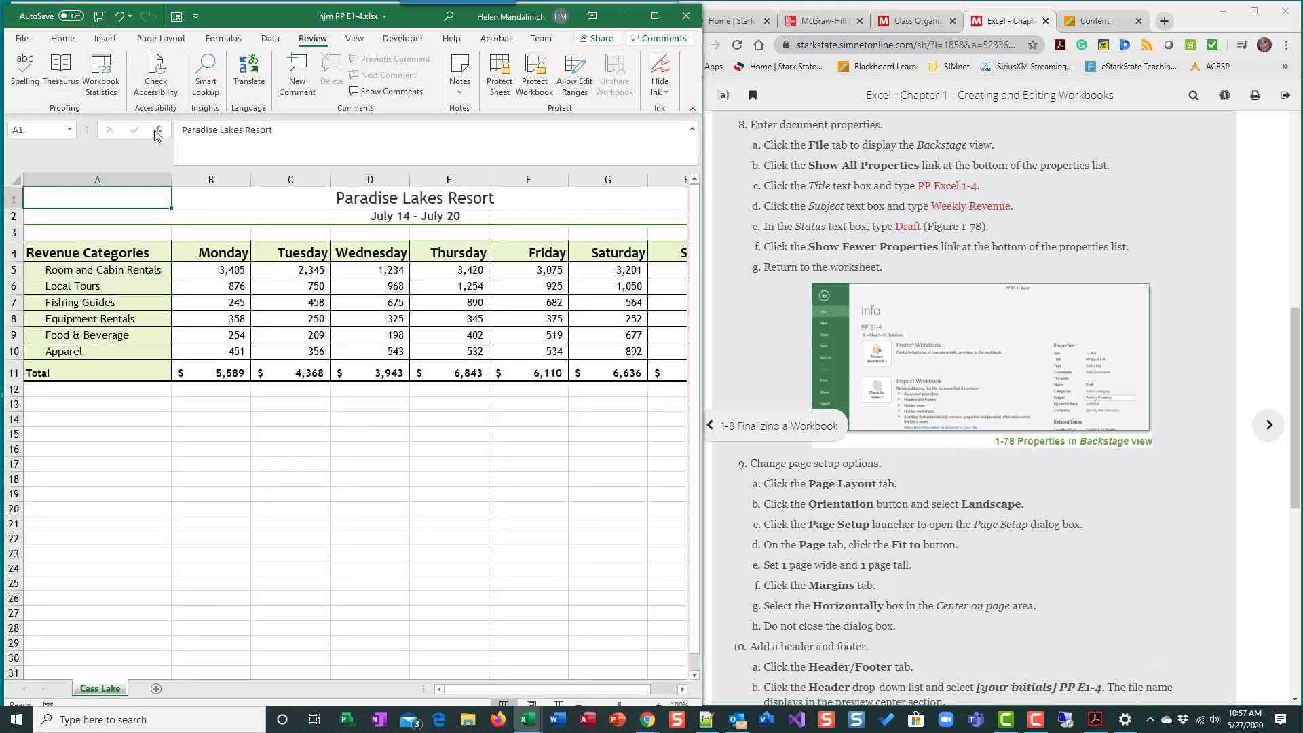
pyautogui.click(100, 15)
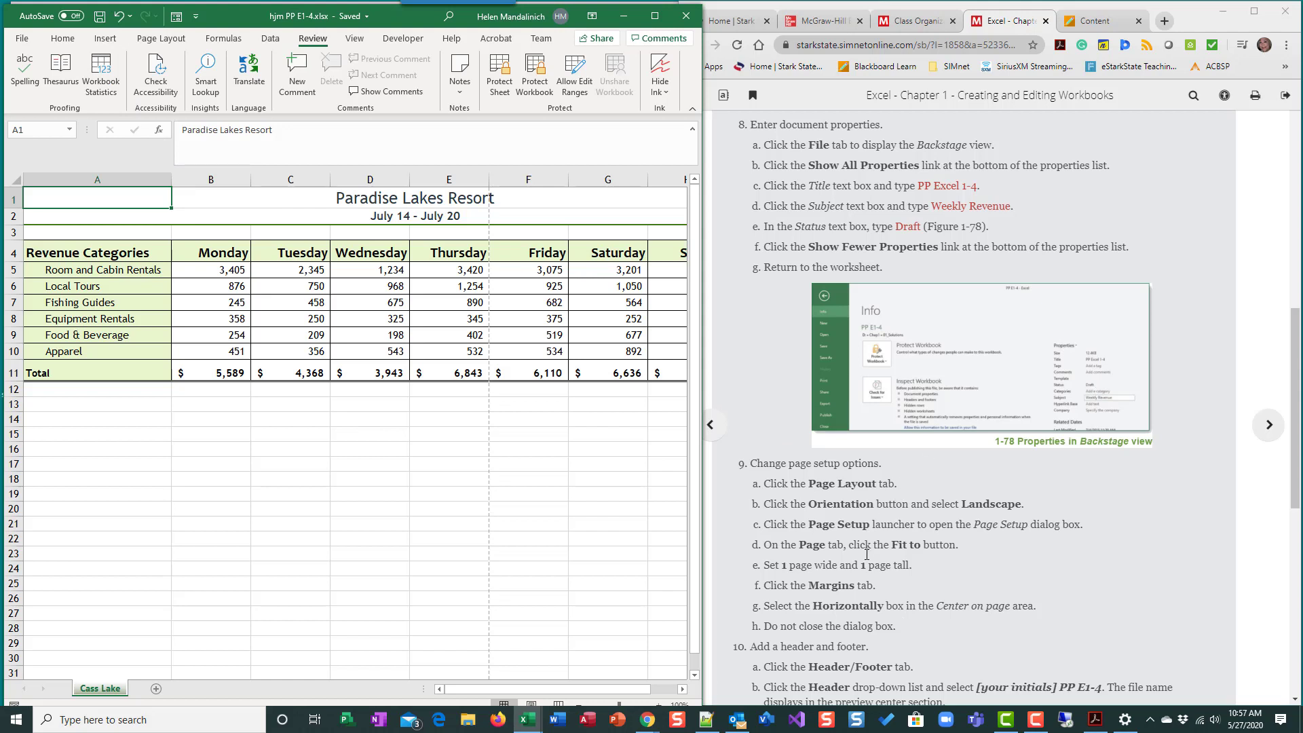
# Read the page setup instructions and preview how the Cass Lake sheet would print before changing its layout.
pyautogui.scroll(-3, 910, 696)
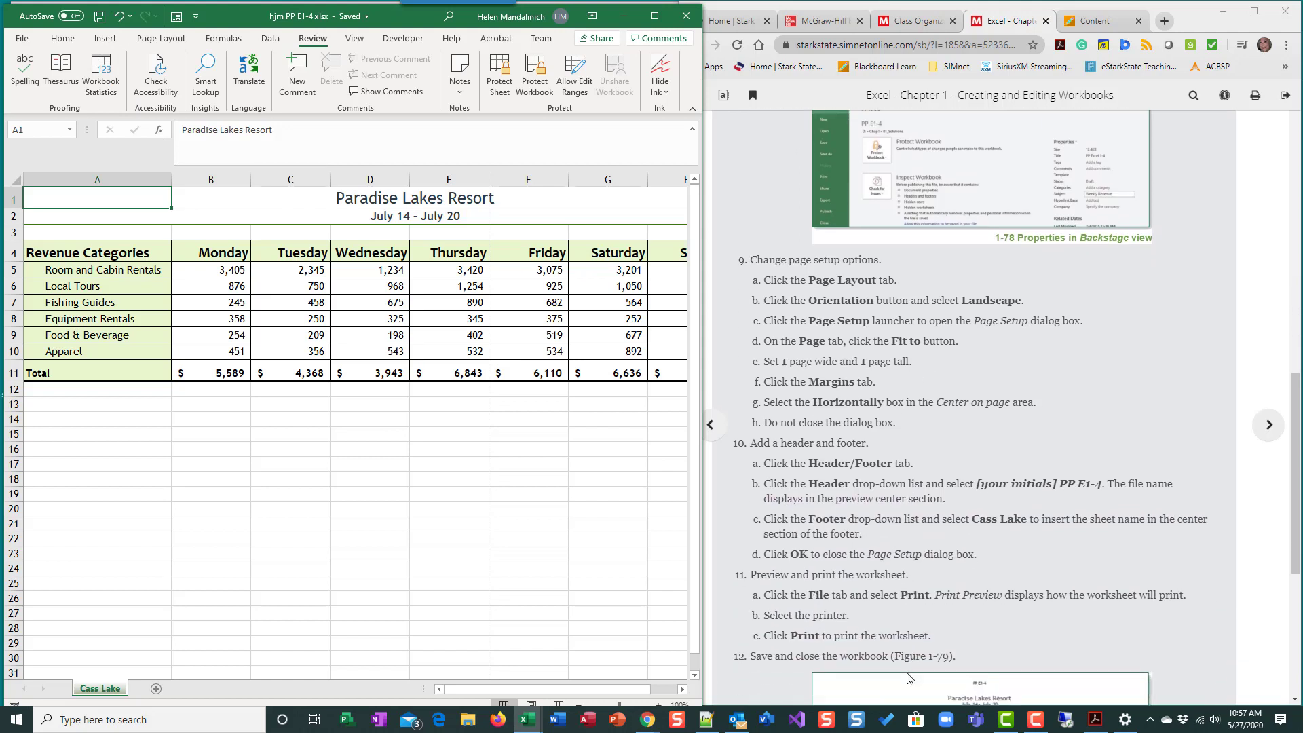
pyautogui.scroll(1, 909, 677)
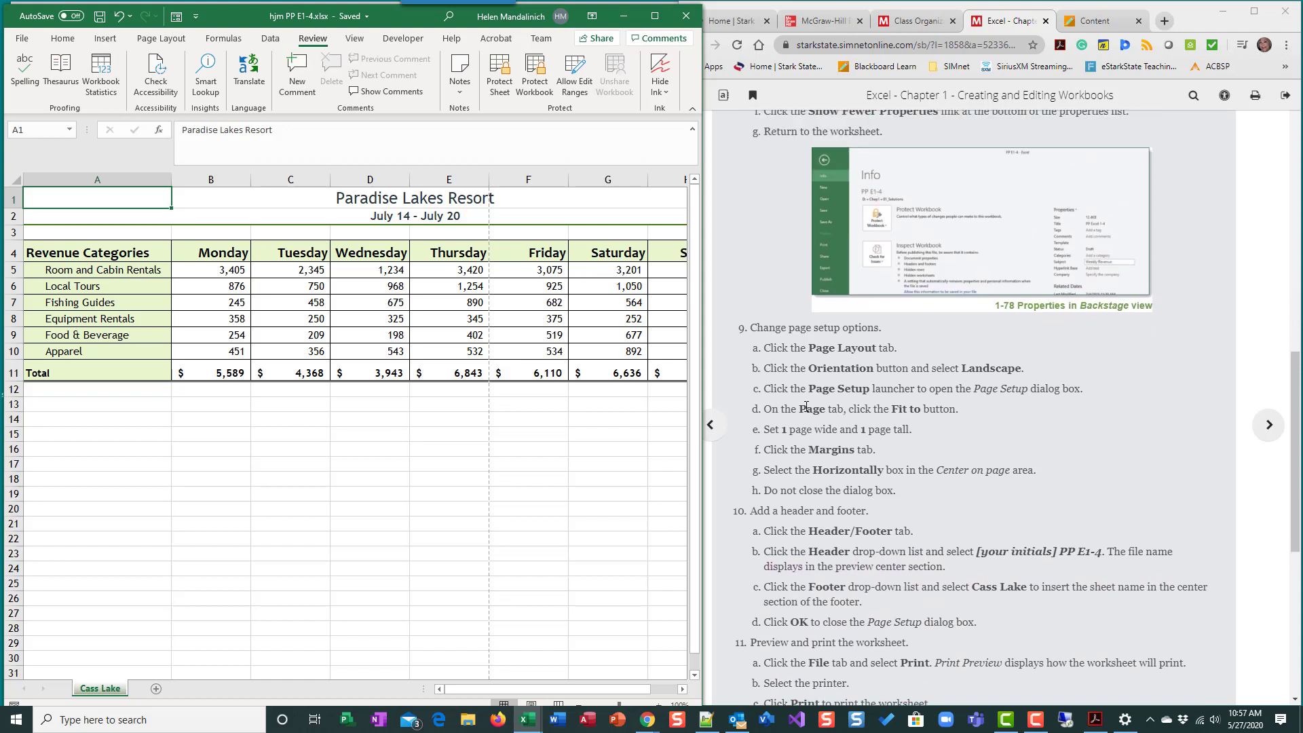
pyautogui.click(168, 38)
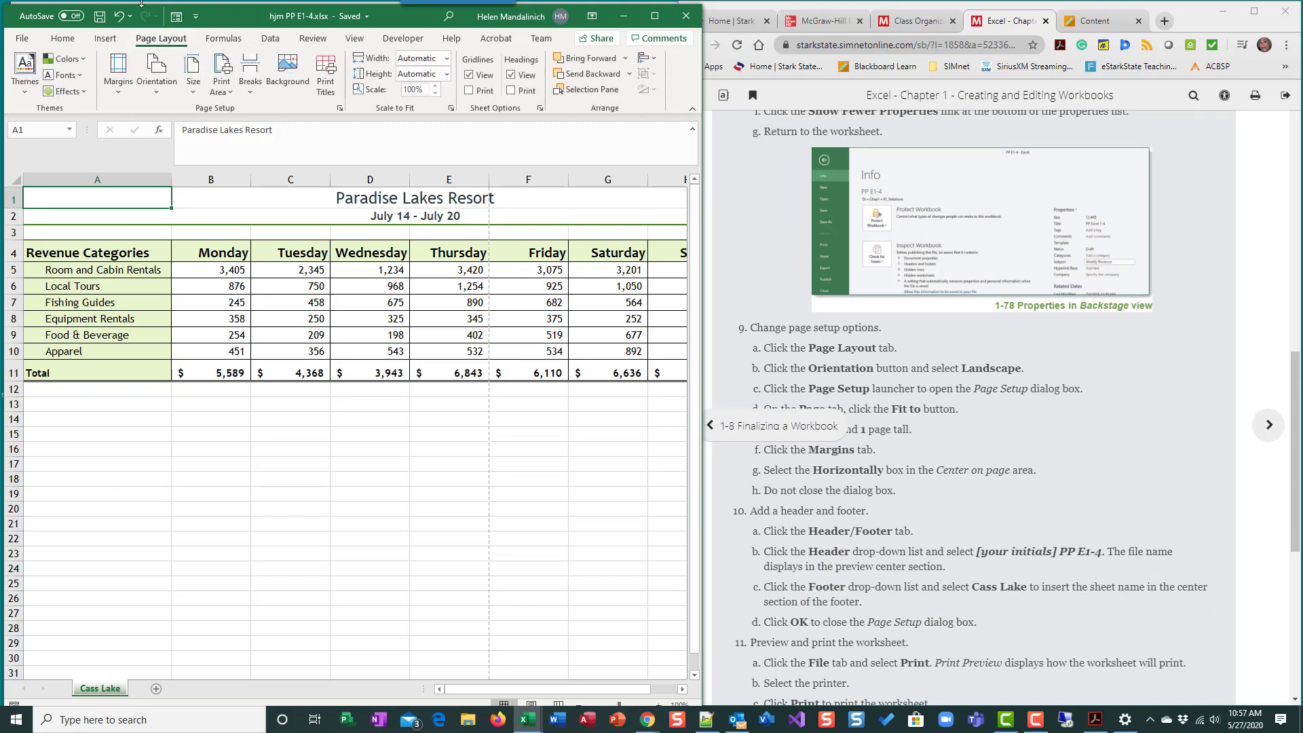
pyautogui.click(22, 39)
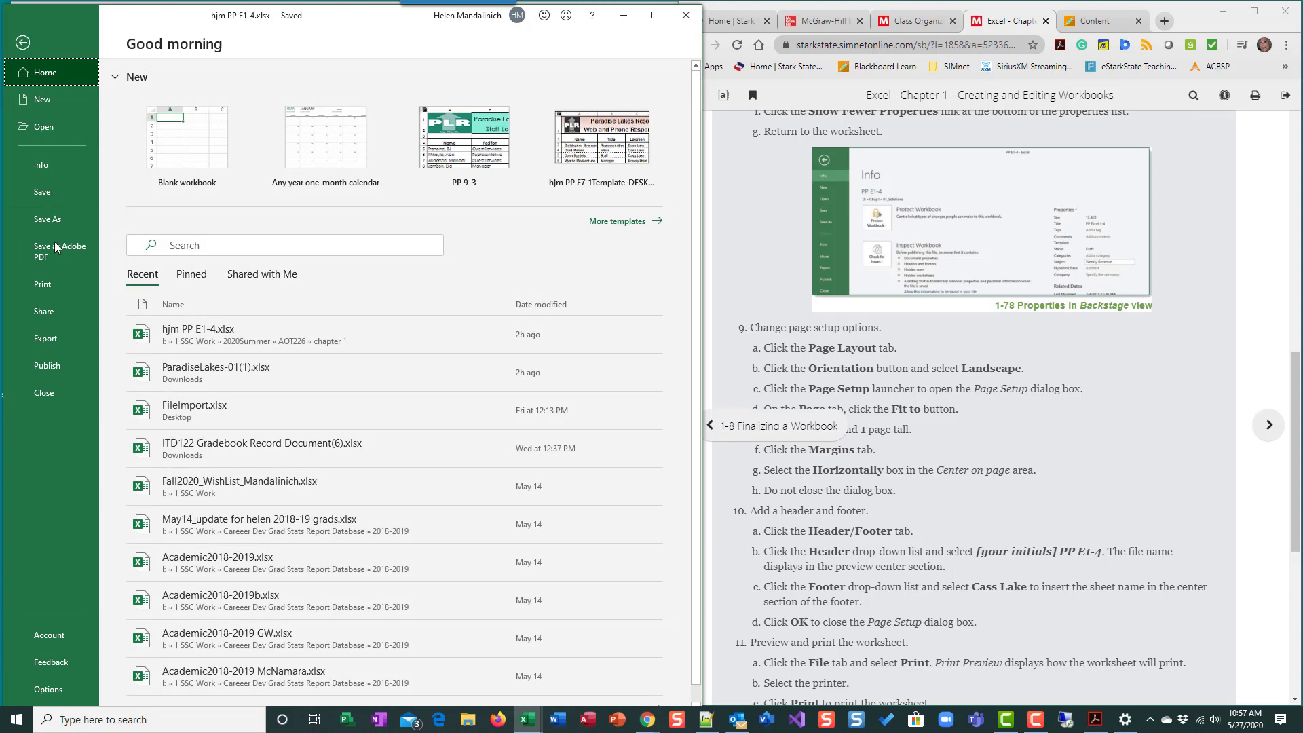
pyautogui.click(51, 282)
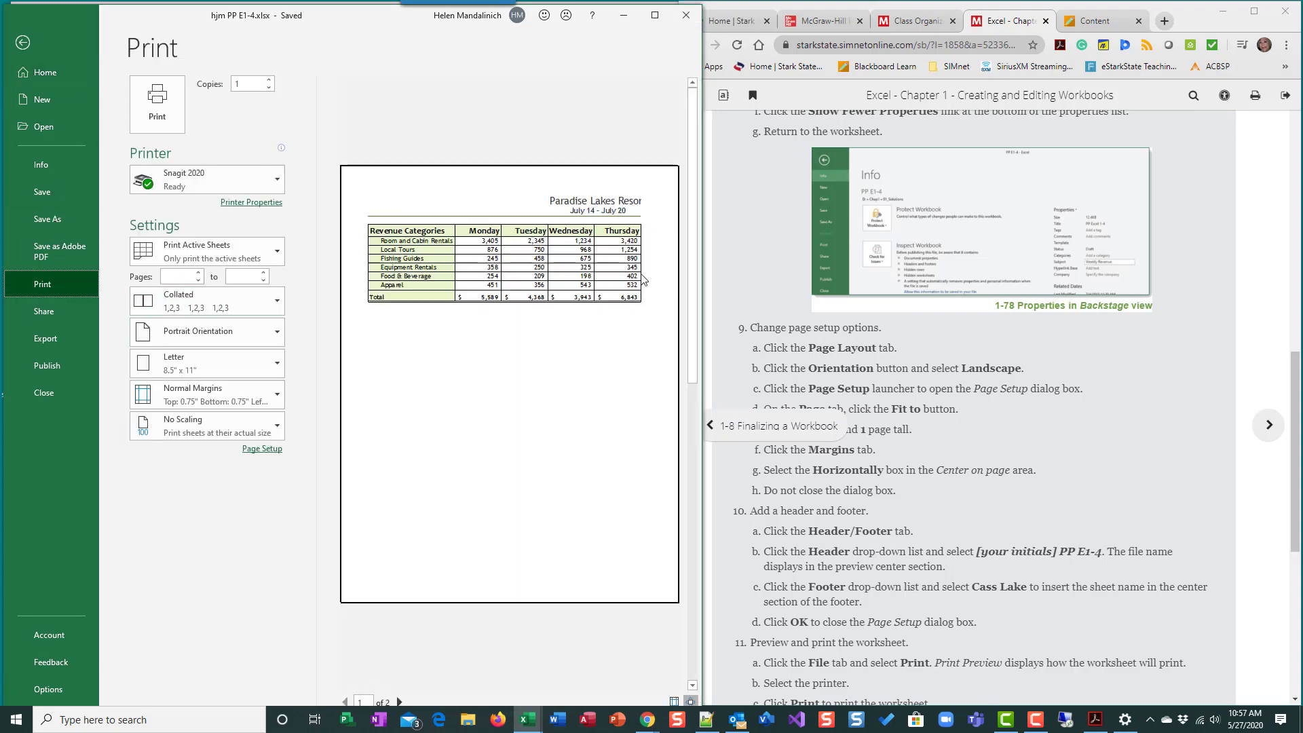
pyautogui.click(22, 42)
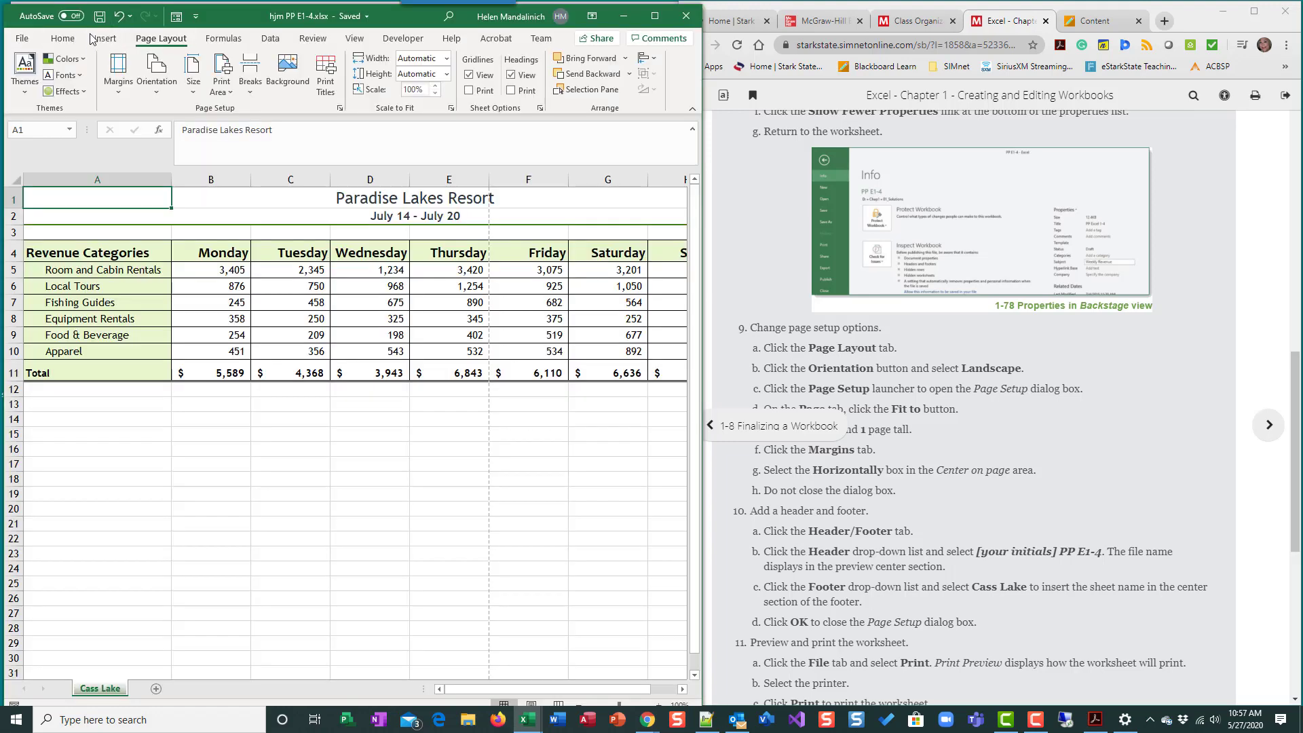
# Set the Cass Lake sheet's page orientation to Landscape.
pyautogui.click(65, 39)
pyautogui.click(156, 36)
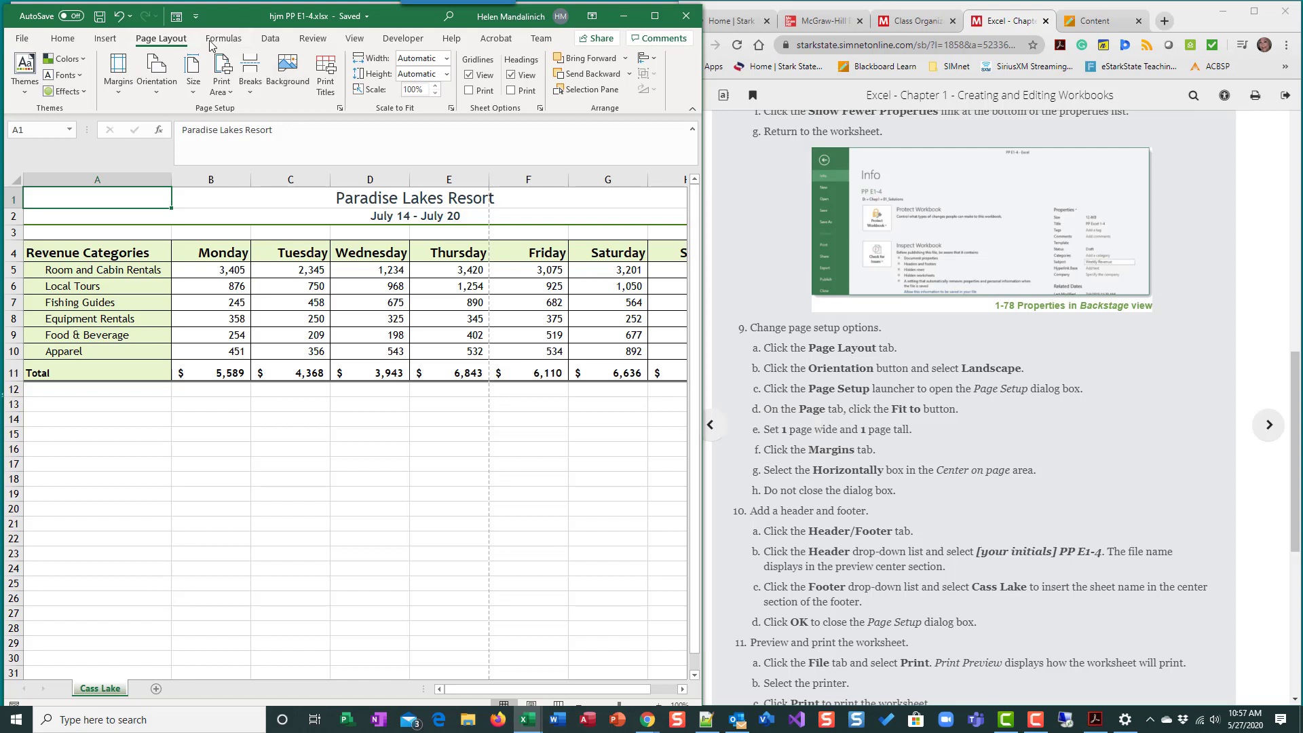
pyautogui.click(156, 91)
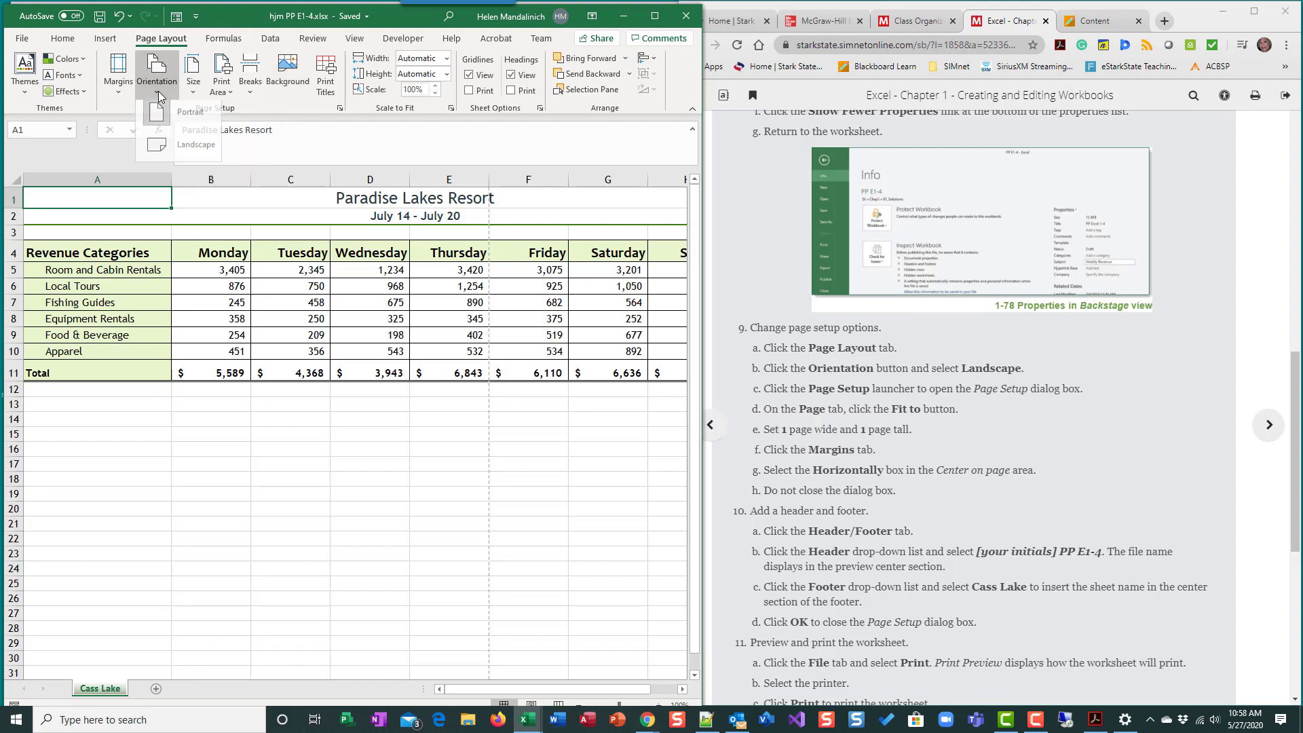
pyautogui.click(188, 150)
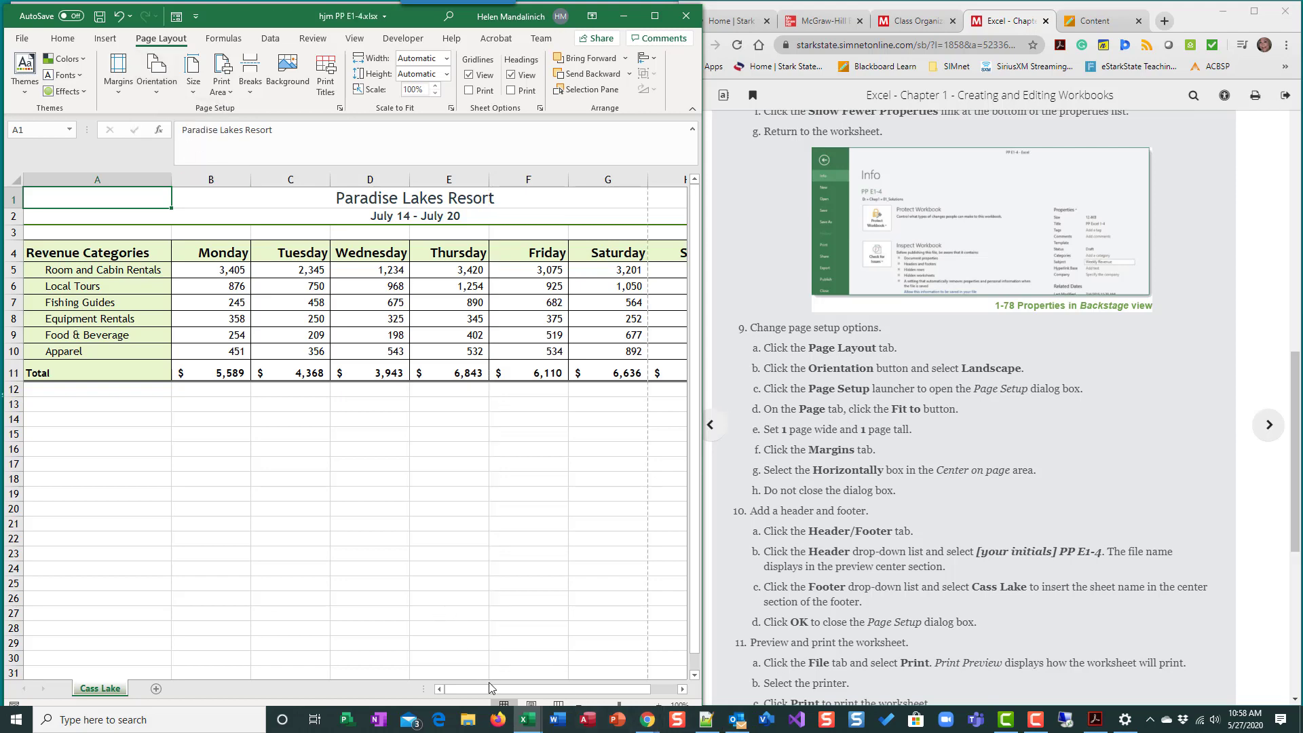
# Check which columns fall past the page break and preview the landscape printout of the sheet.
pyautogui.moveTo(483, 686); pyautogui.dragTo(511, 686)
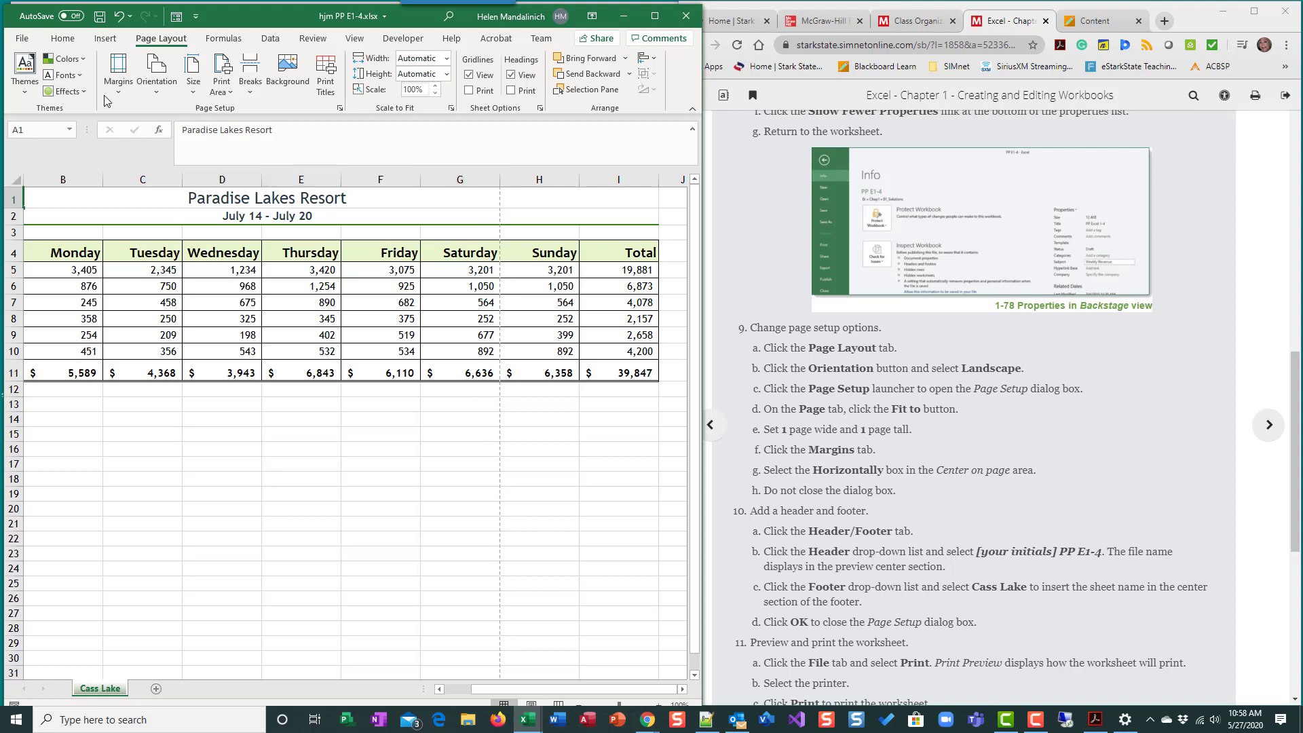
pyautogui.click(23, 38)
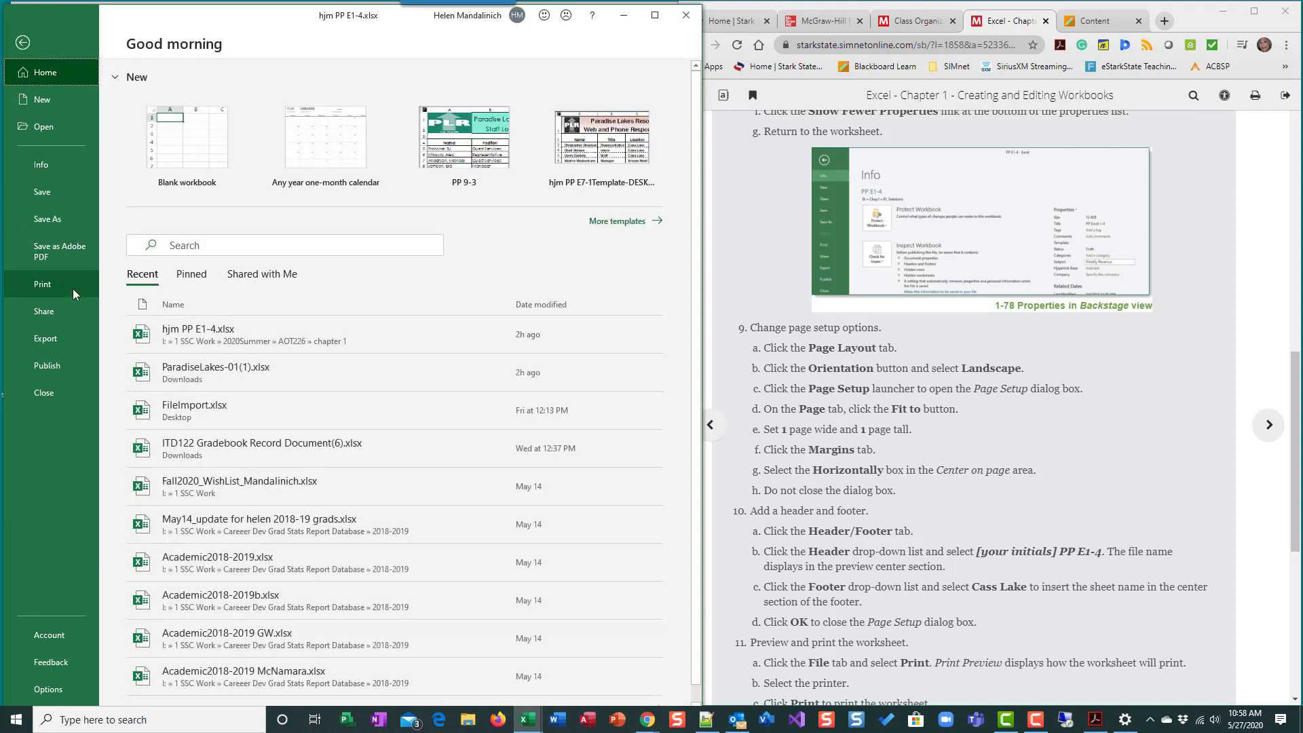
pyautogui.click(72, 288)
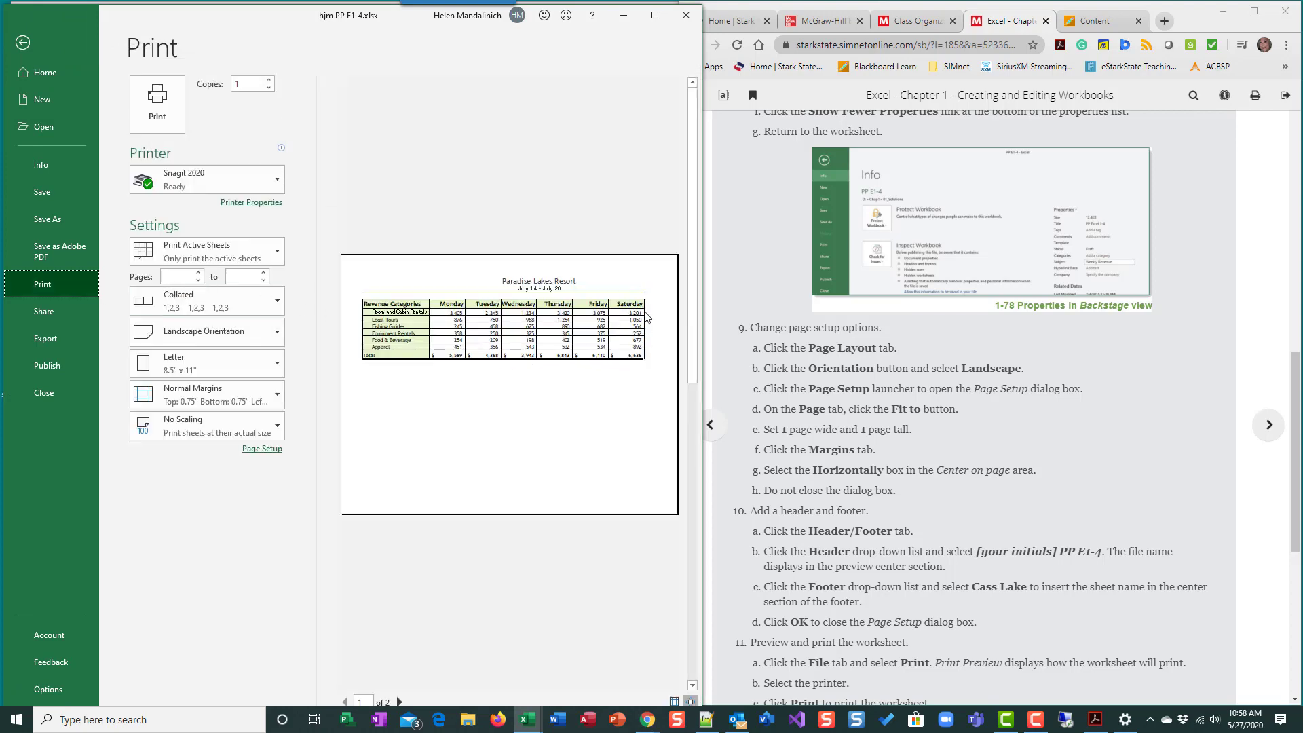
pyautogui.click(23, 42)
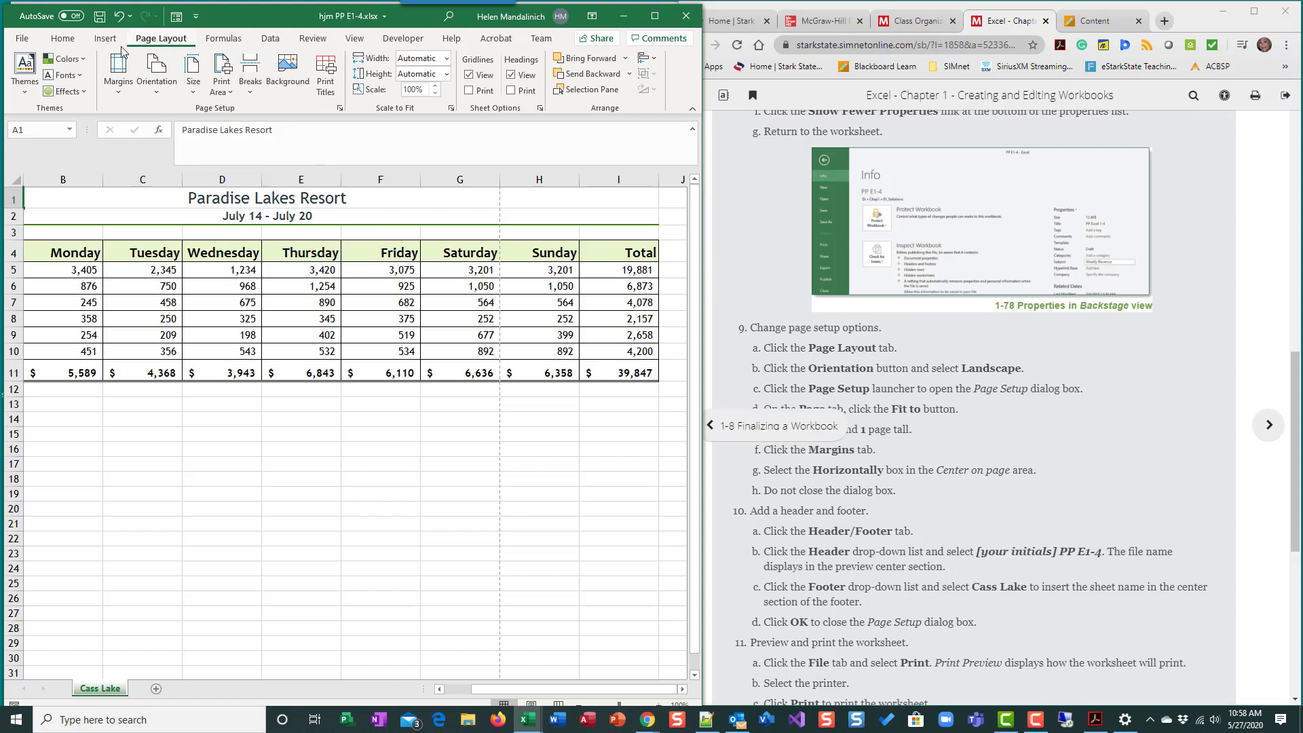
# Scale the sheet's printout to fit 1 page wide by 1 page tall and check the print preview.
pyautogui.click(340, 108)
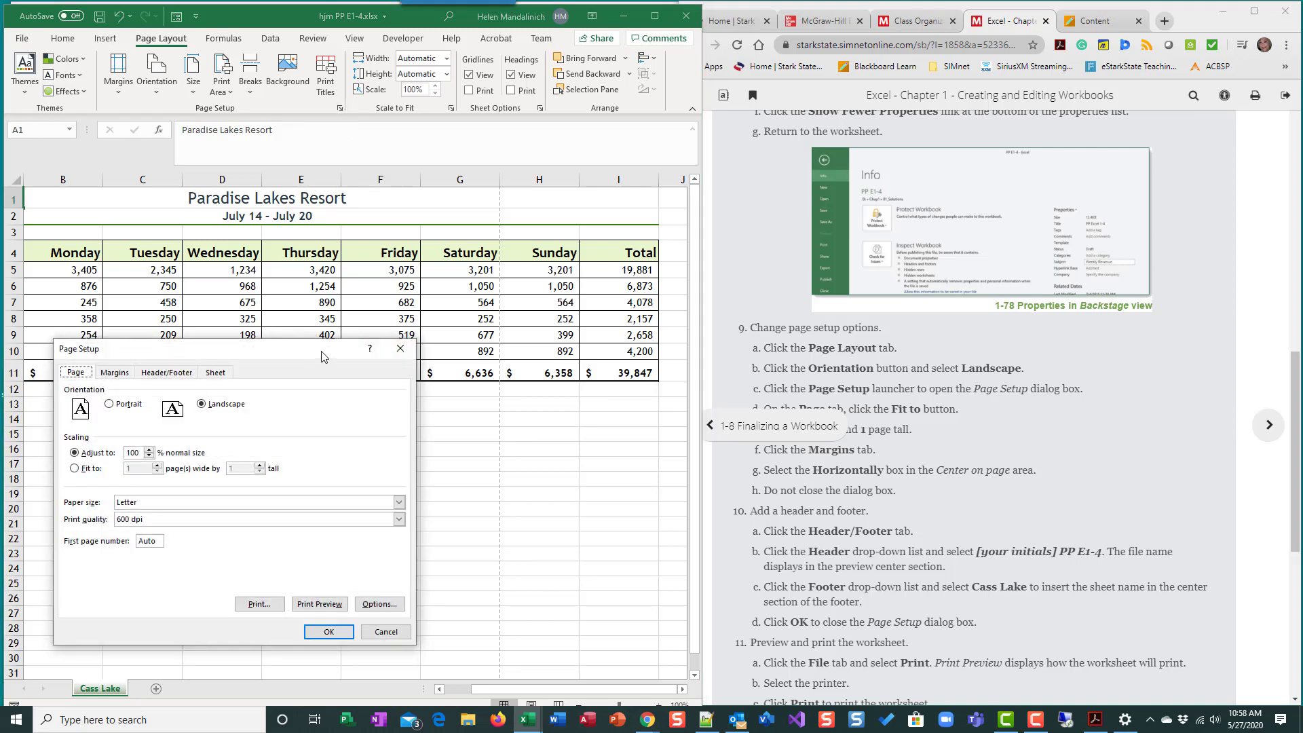
pyautogui.moveTo(320, 353); pyautogui.dragTo(608, 196)
pyautogui.click(515, 217)
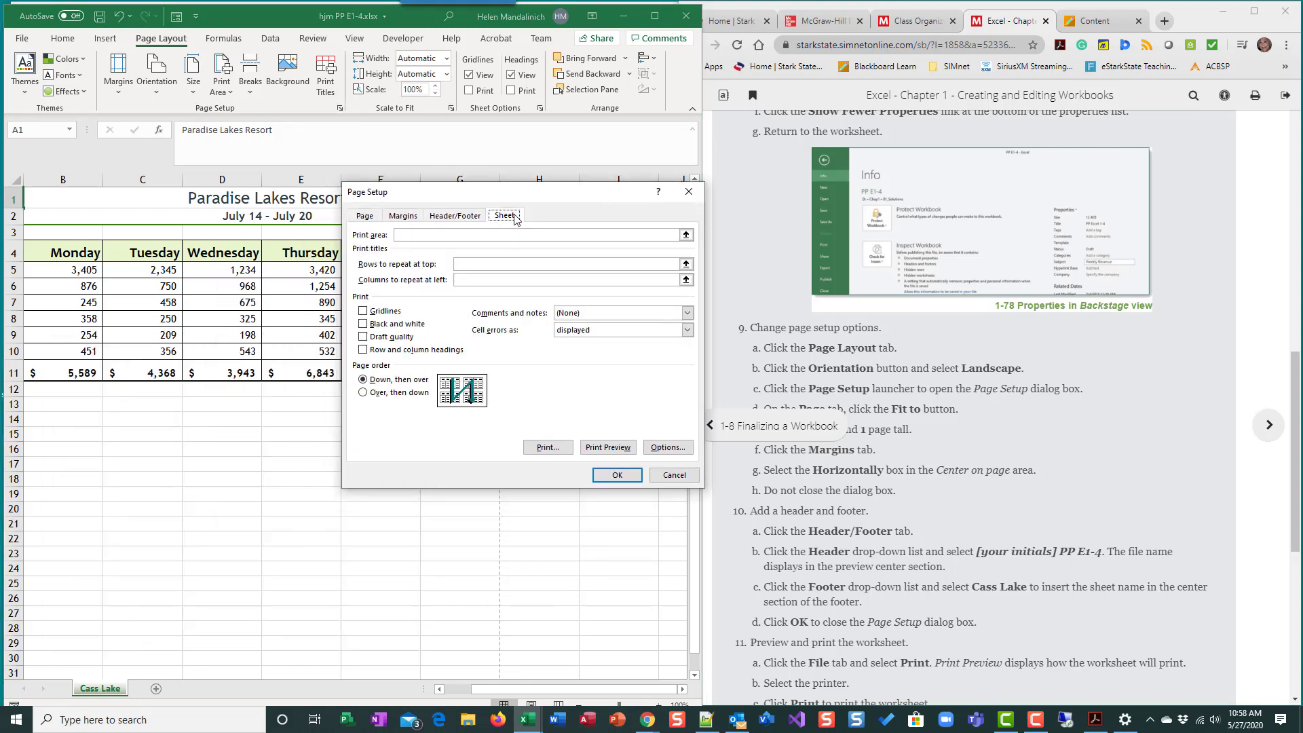
pyautogui.click(373, 215)
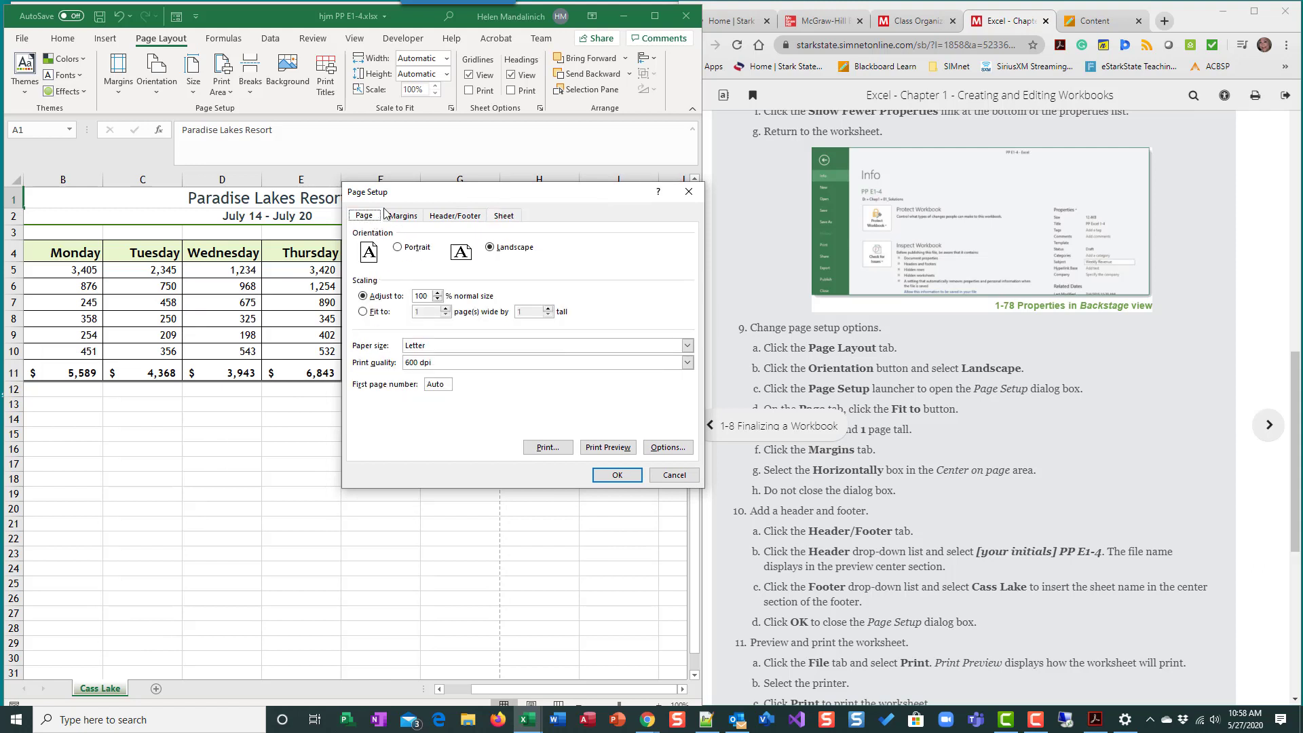
pyautogui.click(363, 312)
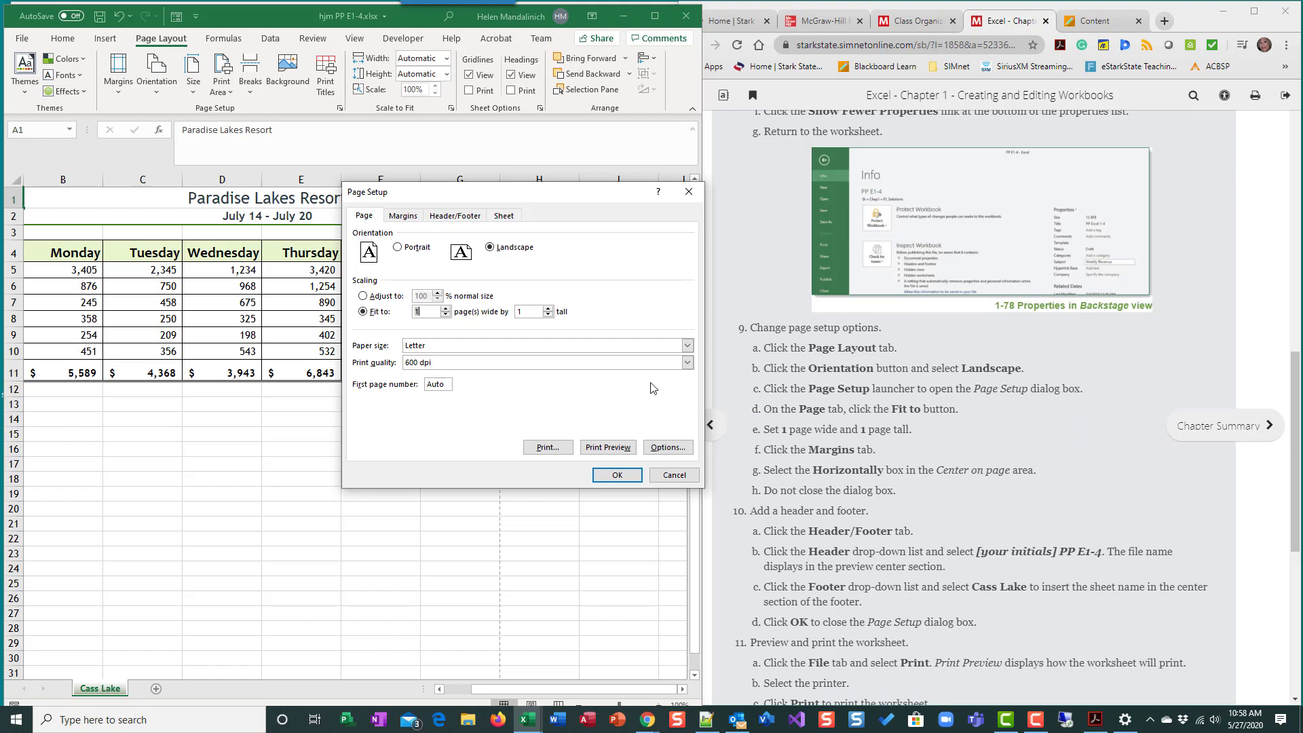
pyautogui.click(614, 449)
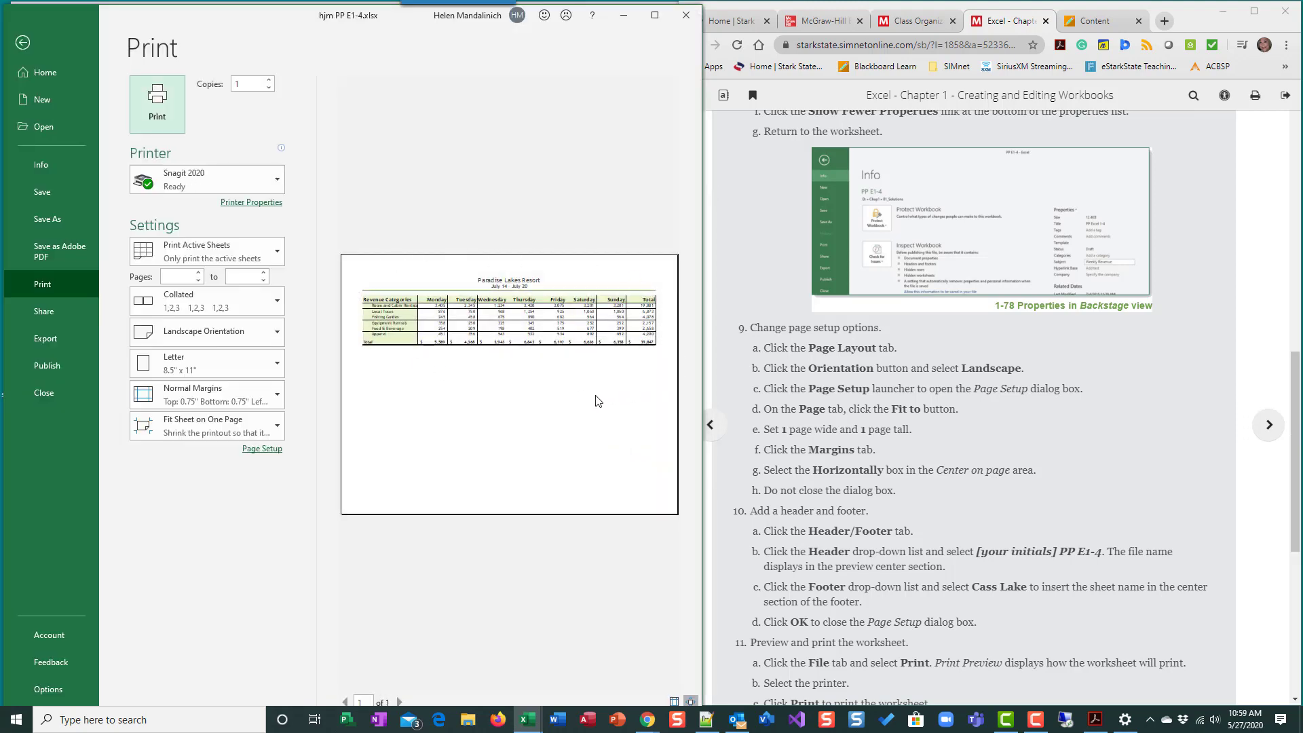
pyautogui.click(22, 42)
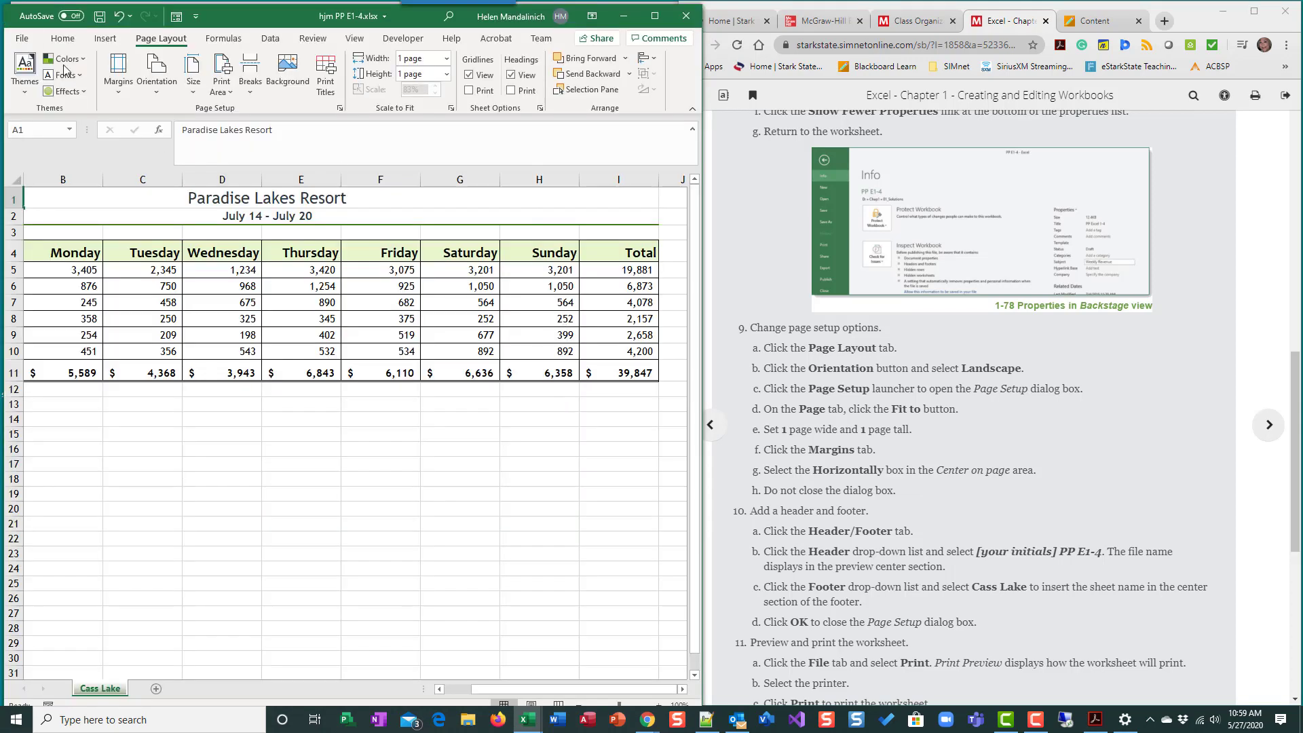
pyautogui.click(23, 39)
pyautogui.click(42, 284)
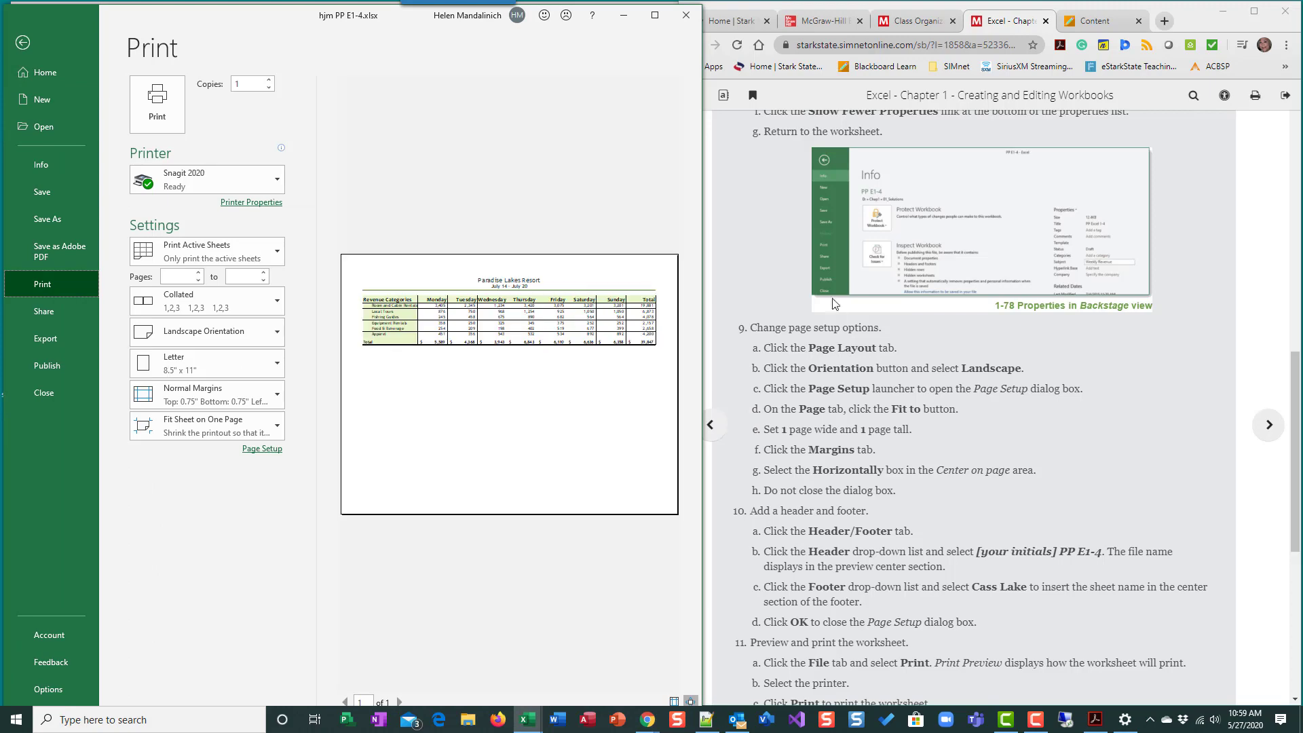
pyautogui.click(22, 42)
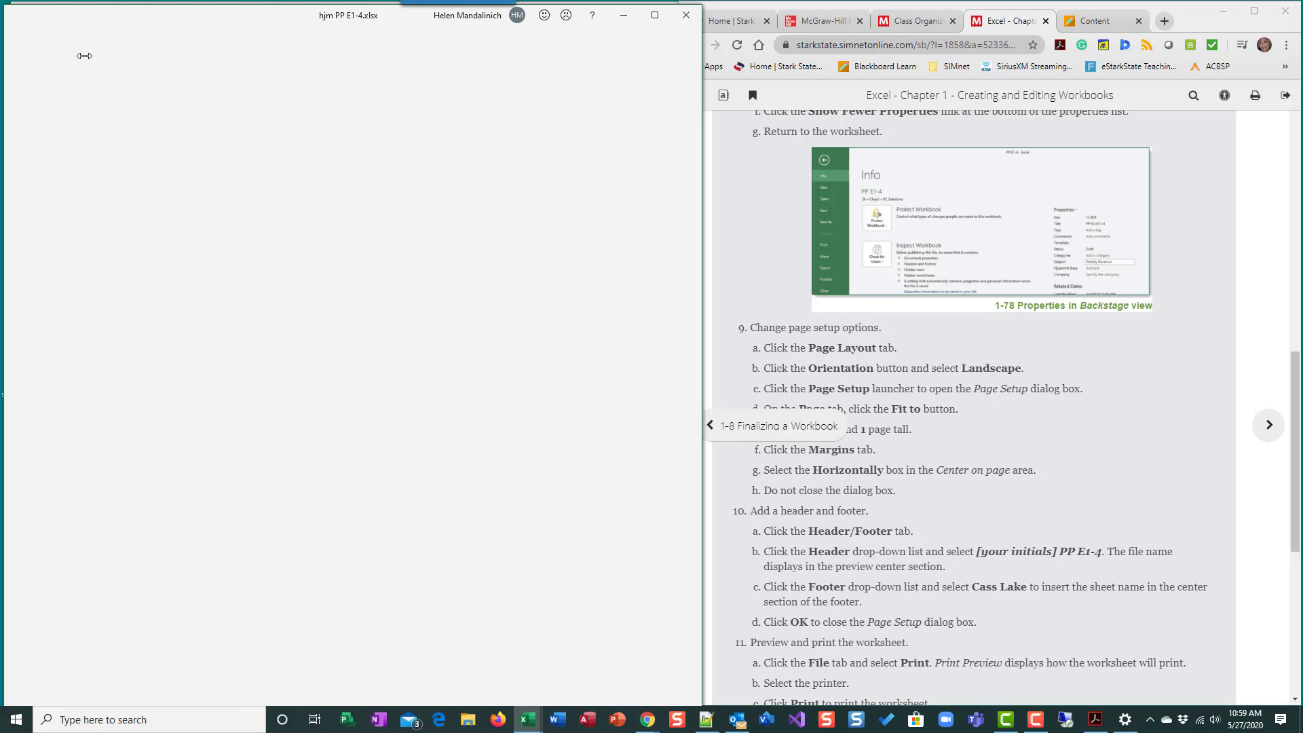
# Center the Cass Lake sheet horizontally on the page in Page Setup.
pyautogui.scroll(2, 983, 433)
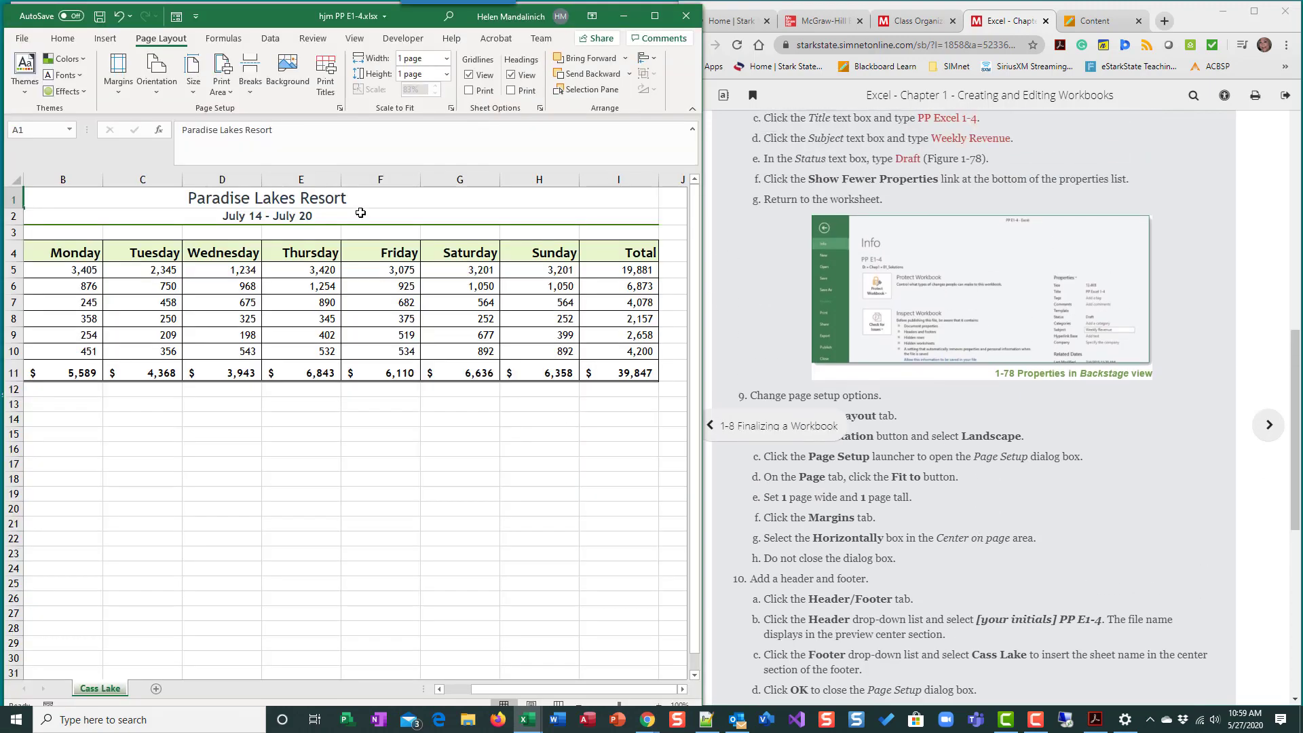
pyautogui.click(339, 107)
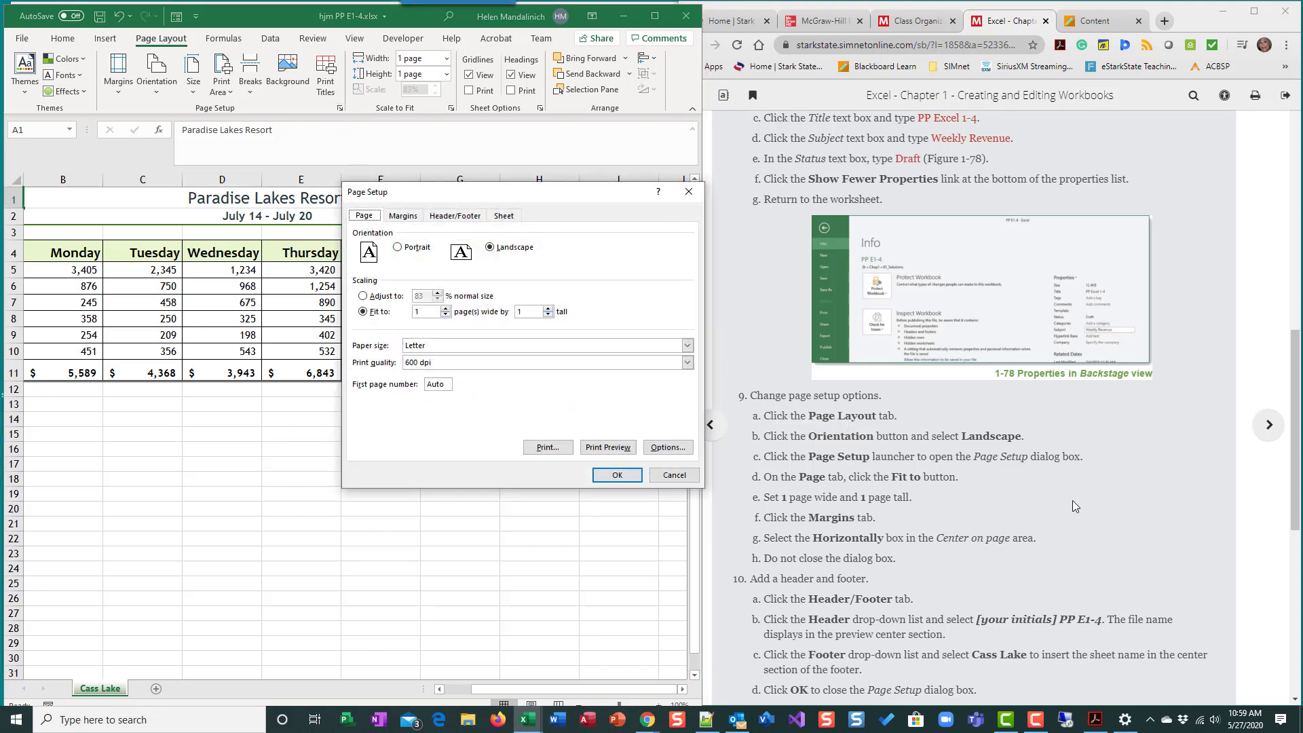
pyautogui.scroll(-1, 1072, 500)
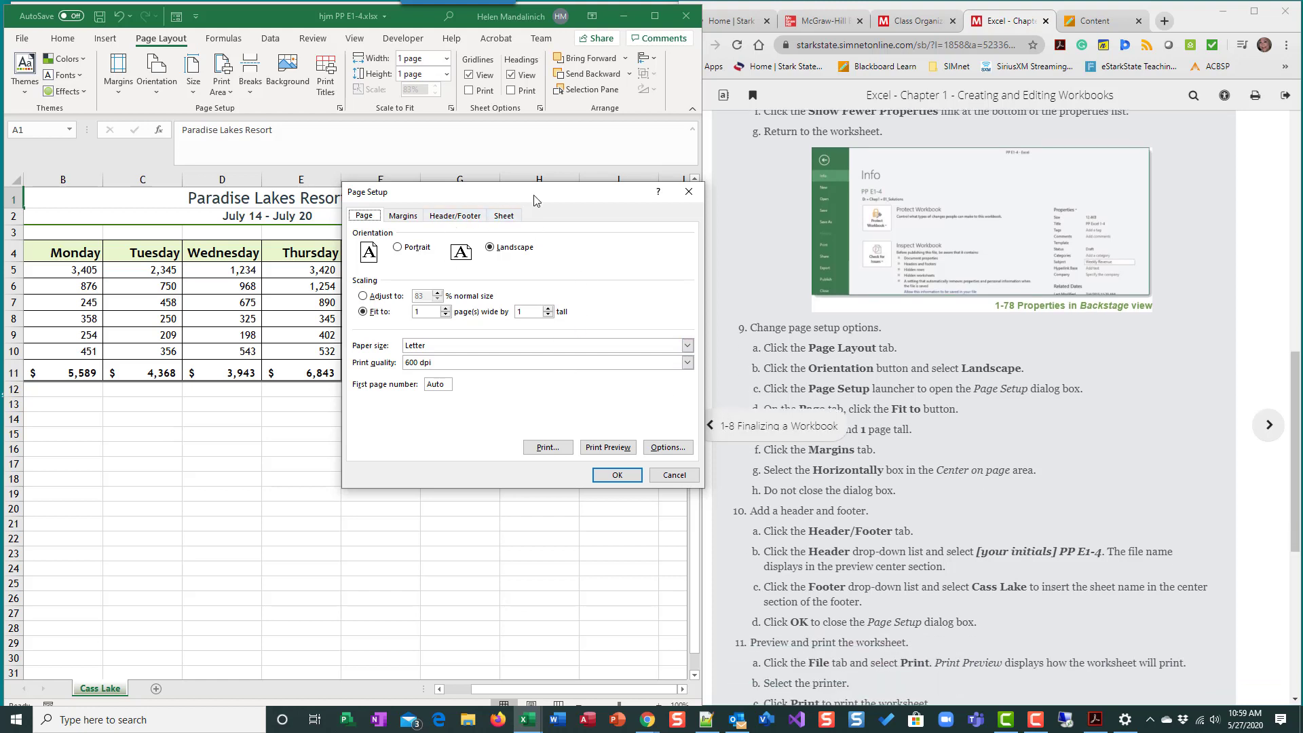
pyautogui.moveTo(533, 192); pyautogui.dragTo(463, 167)
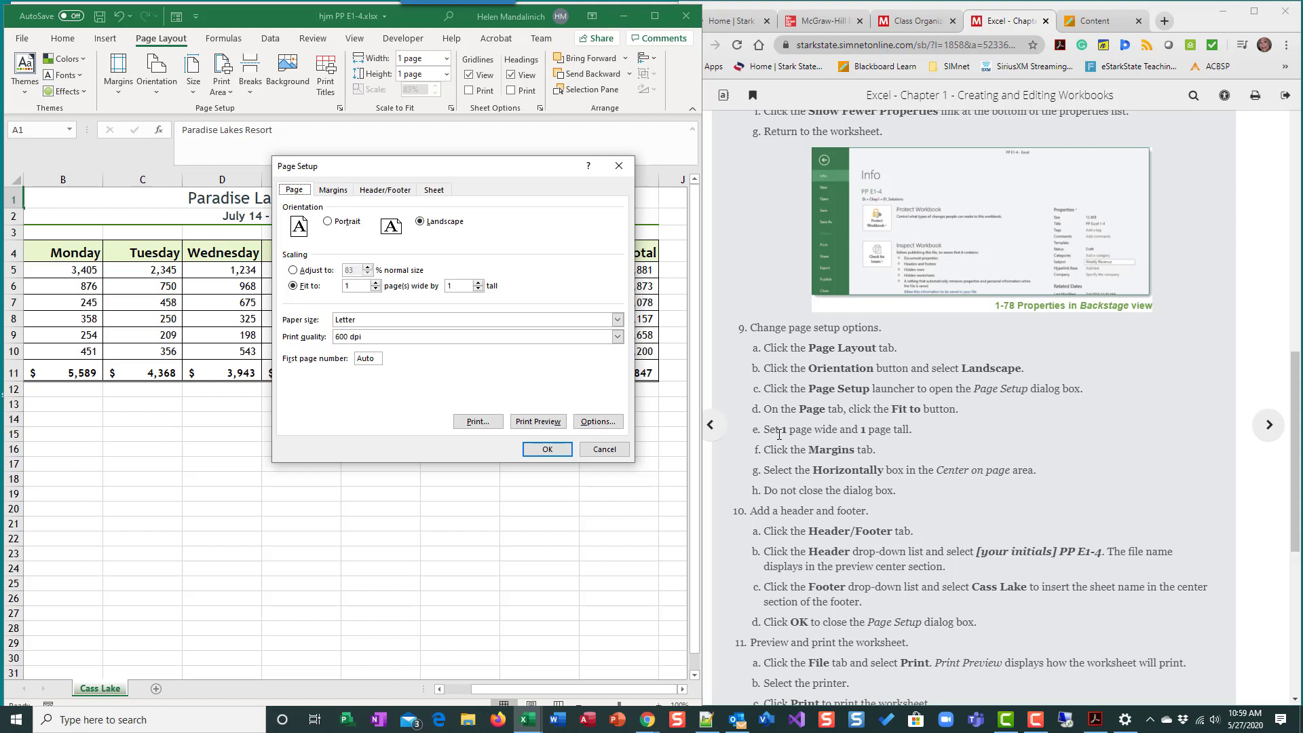
pyautogui.click(336, 193)
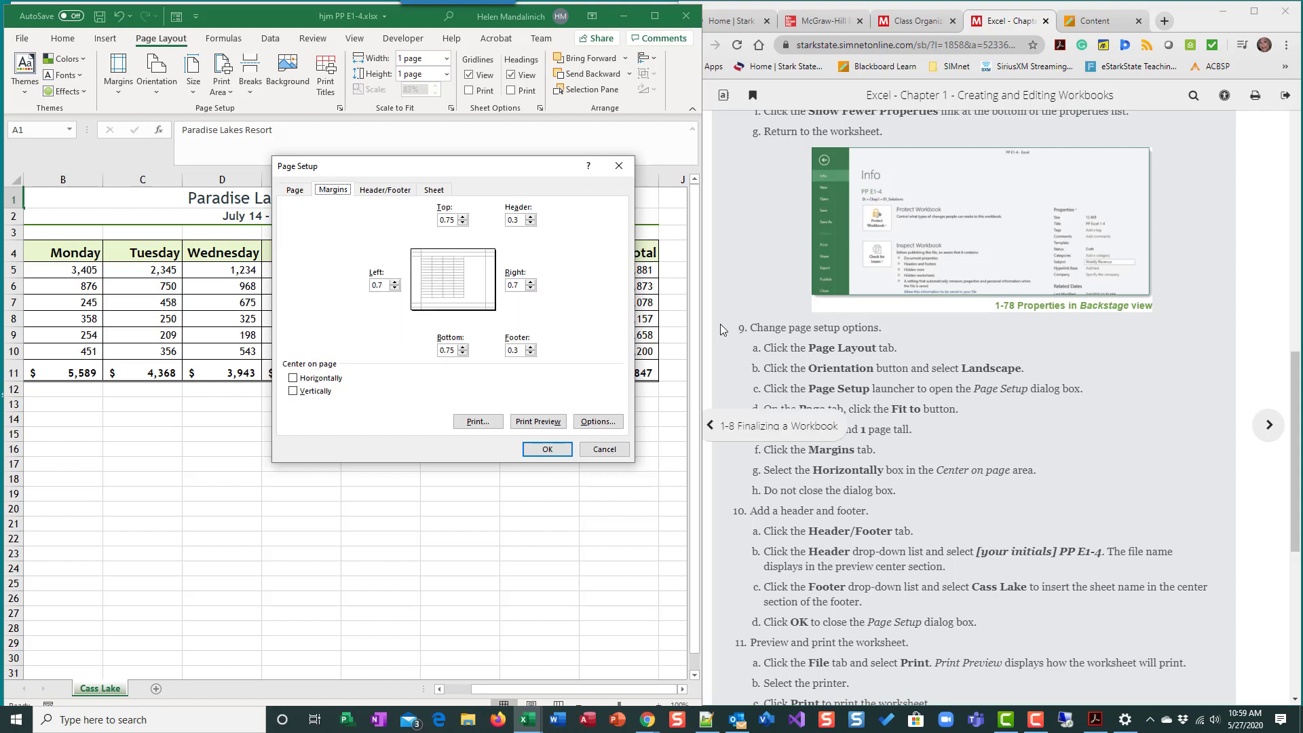
pyautogui.click(293, 379)
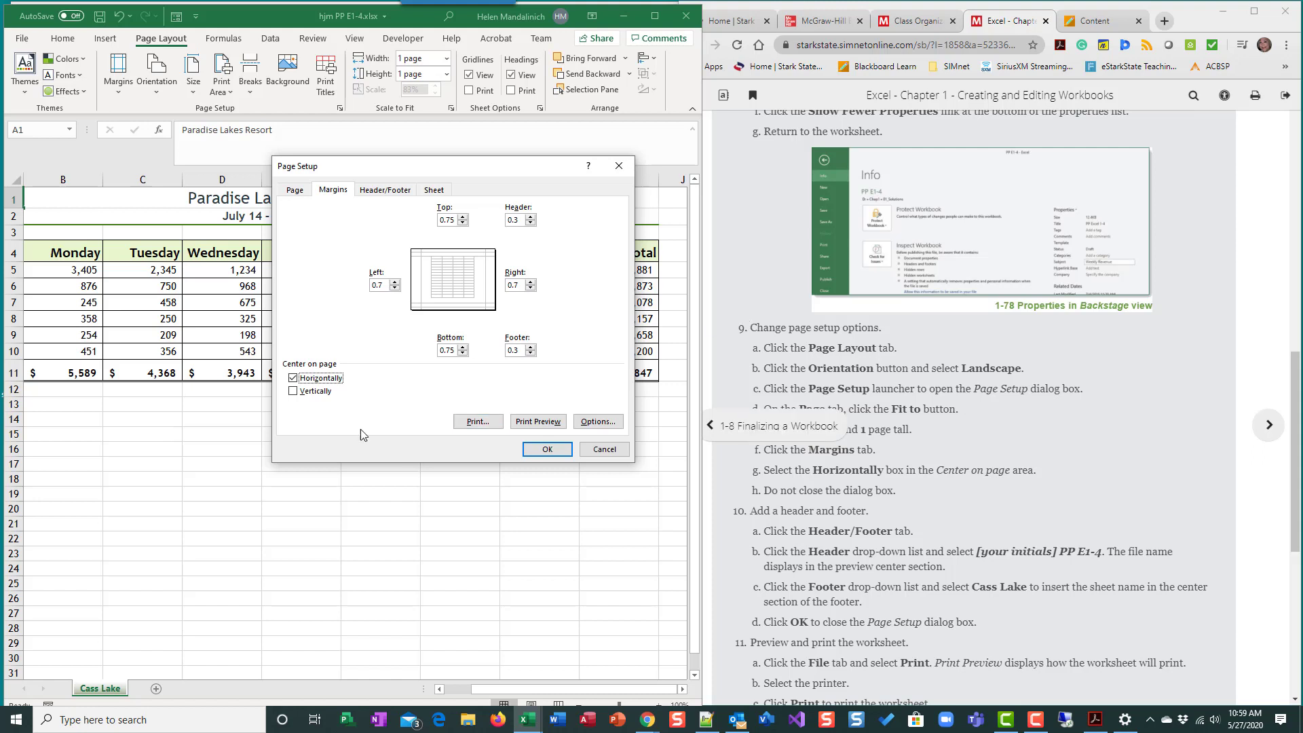
# Try vertical centering on the page and switch it back off.
pyautogui.click(293, 391)
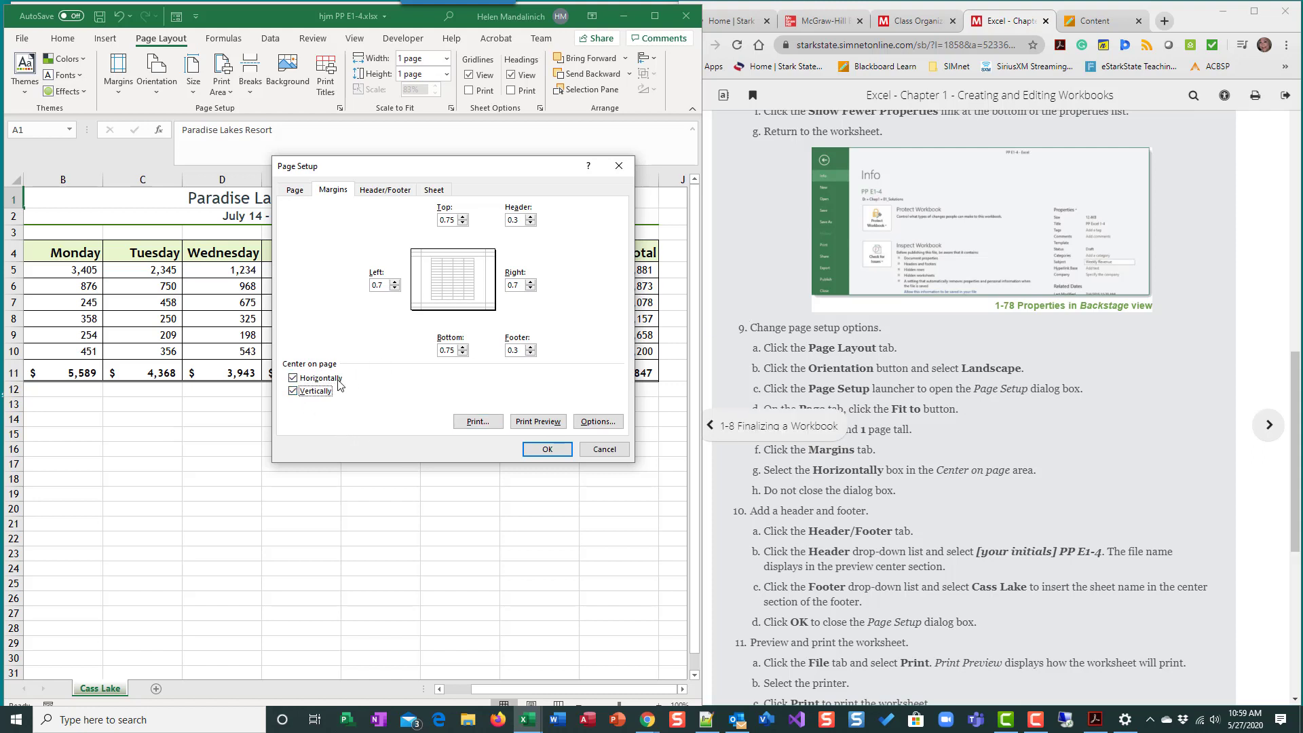
pyautogui.click(294, 392)
pyautogui.click(299, 390)
pyautogui.click(299, 390)
pyautogui.click(300, 390)
pyautogui.click(301, 391)
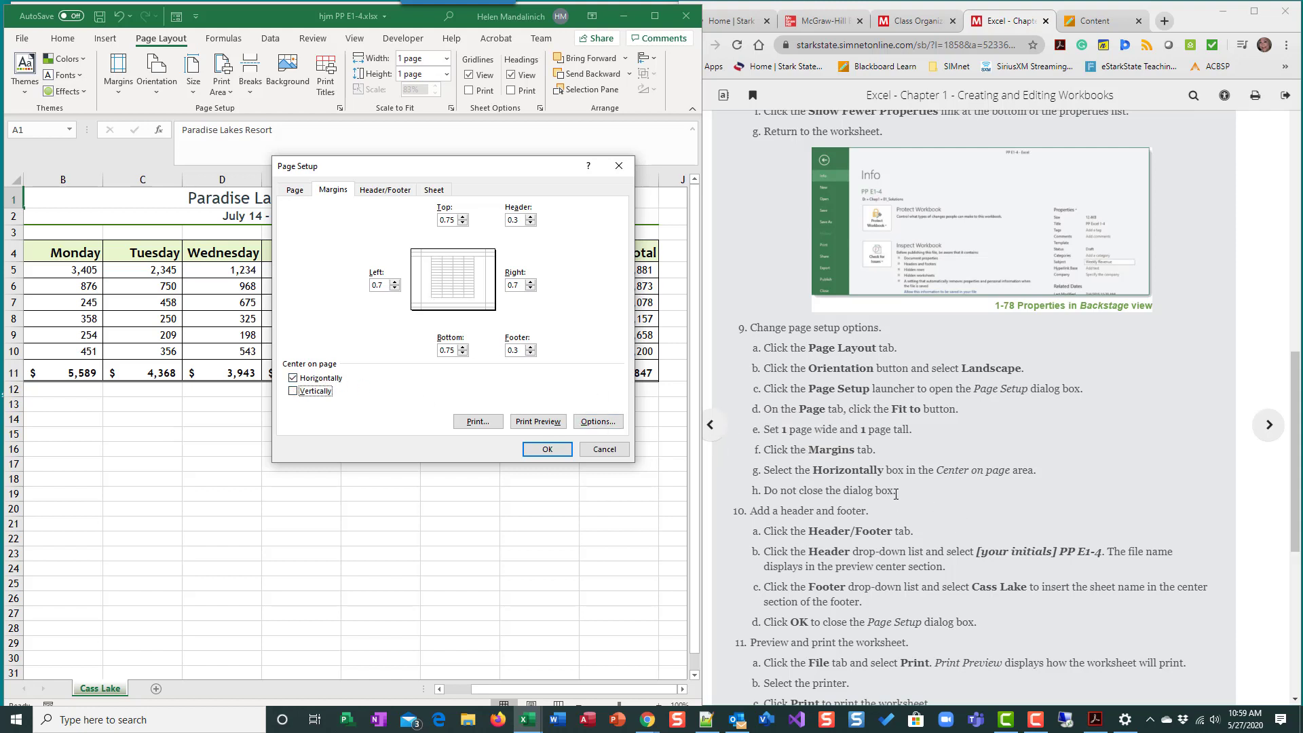
# Set the page header to the file name hjm PP E1-4.xlsx and the footer to the sheet name Cass Lake.
pyautogui.scroll(-2, 896, 494)
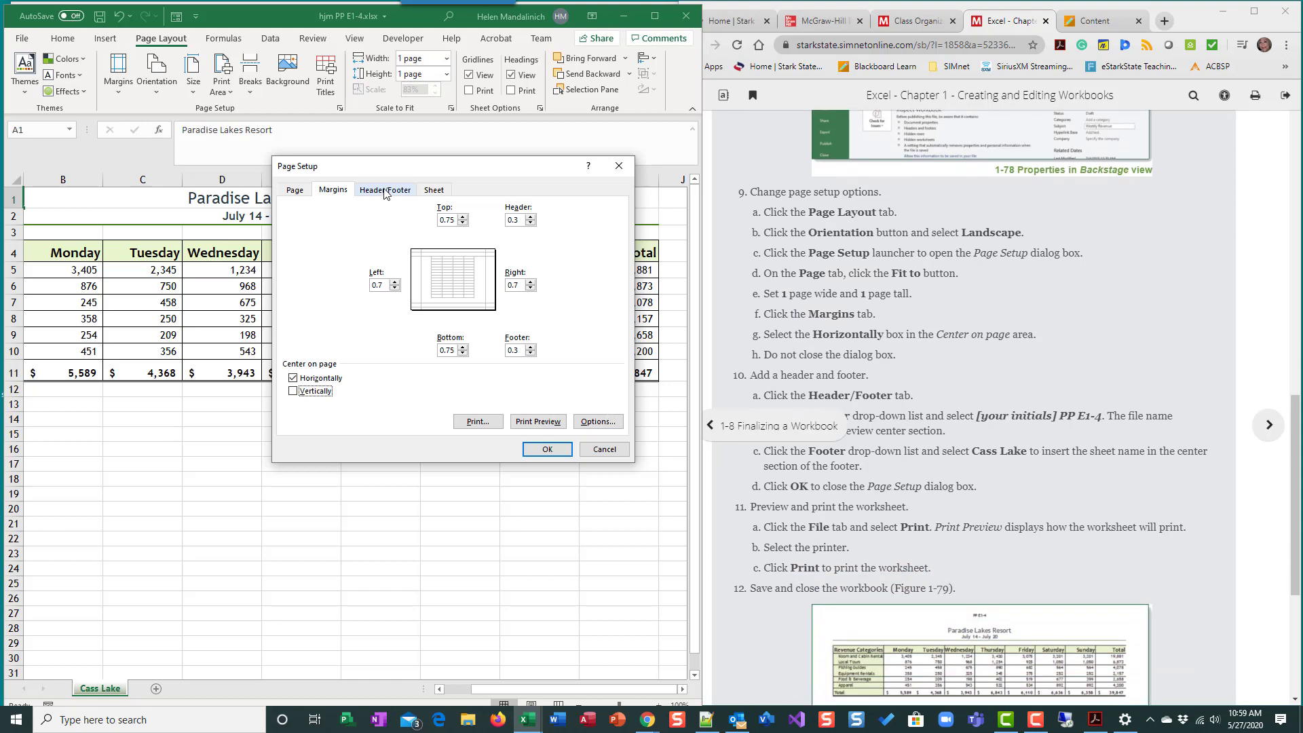
pyautogui.click(384, 192)
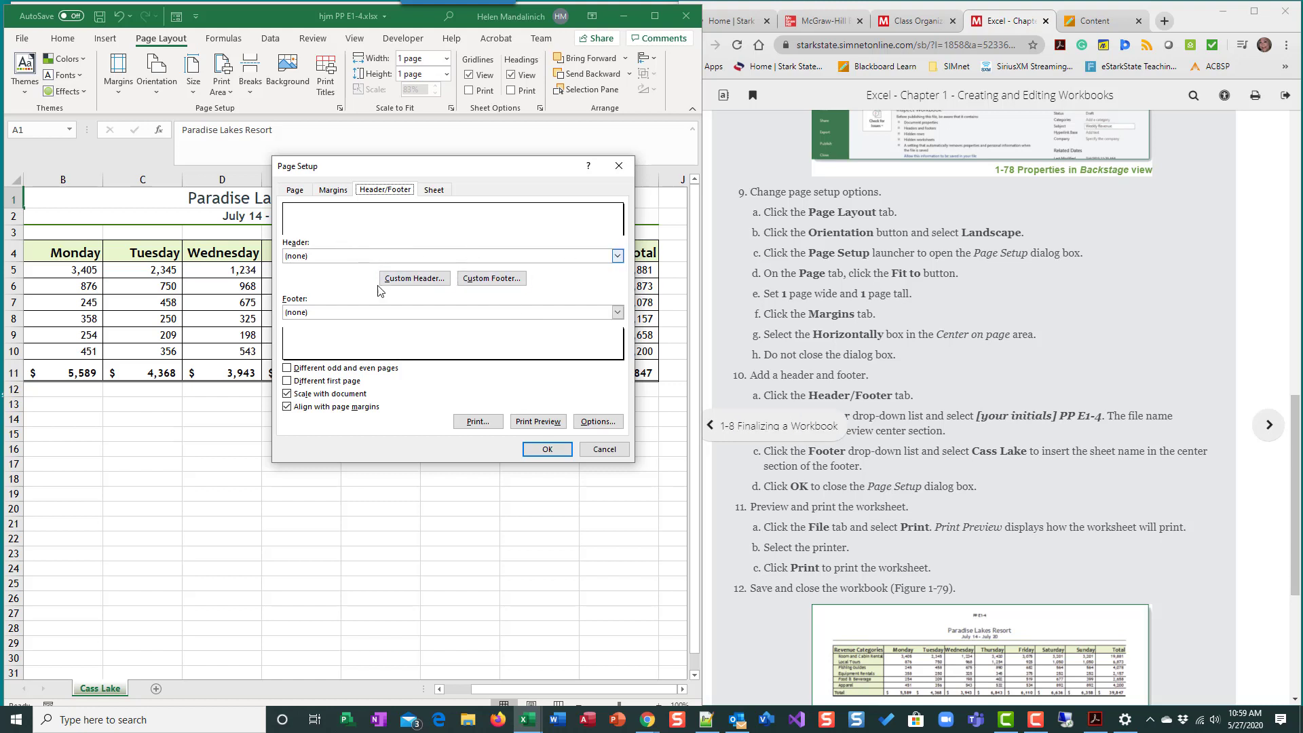
pyautogui.click(617, 257)
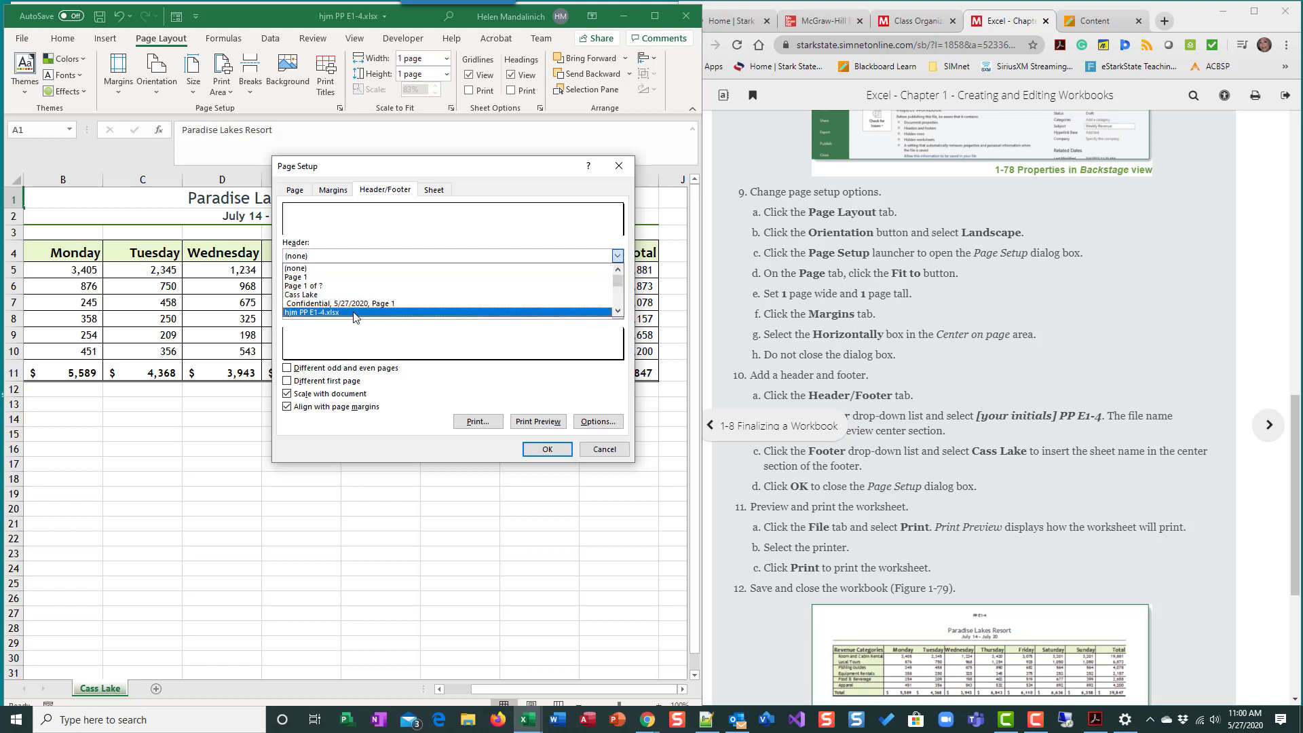
pyautogui.click(299, 314)
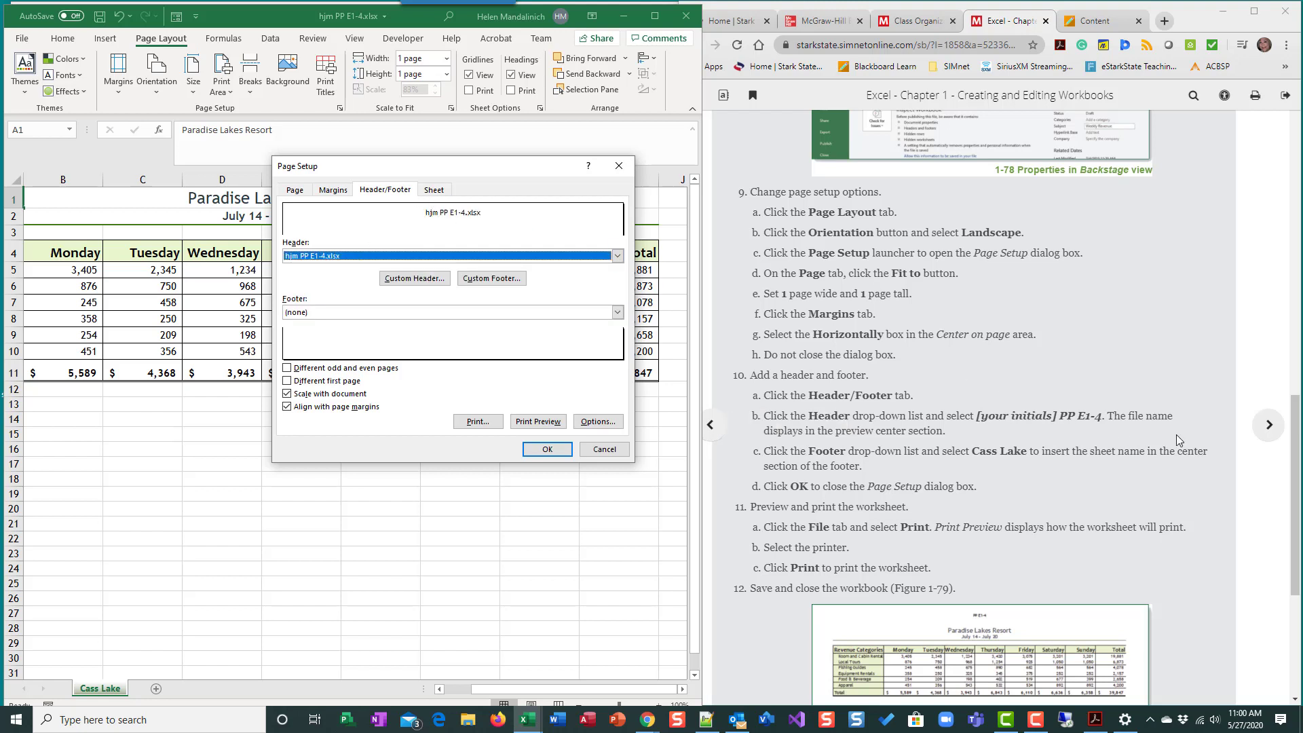
pyautogui.click(617, 313)
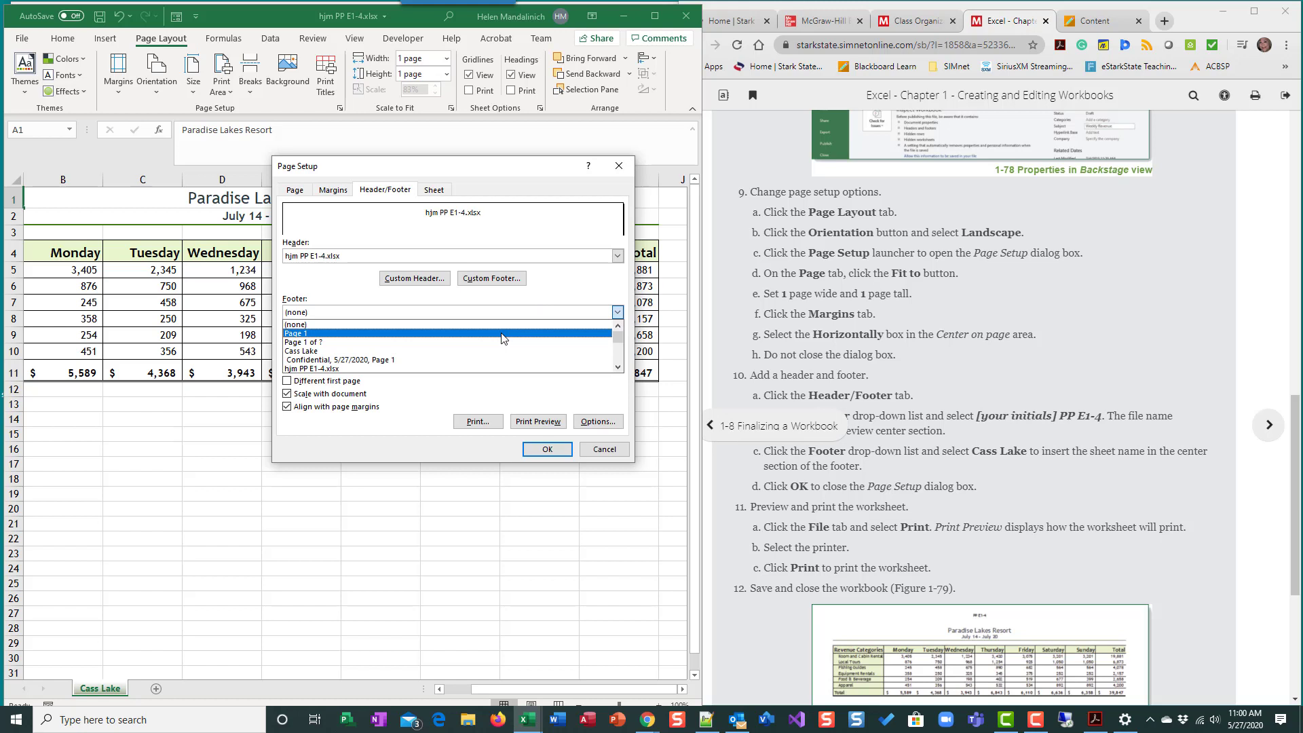
pyautogui.click(388, 352)
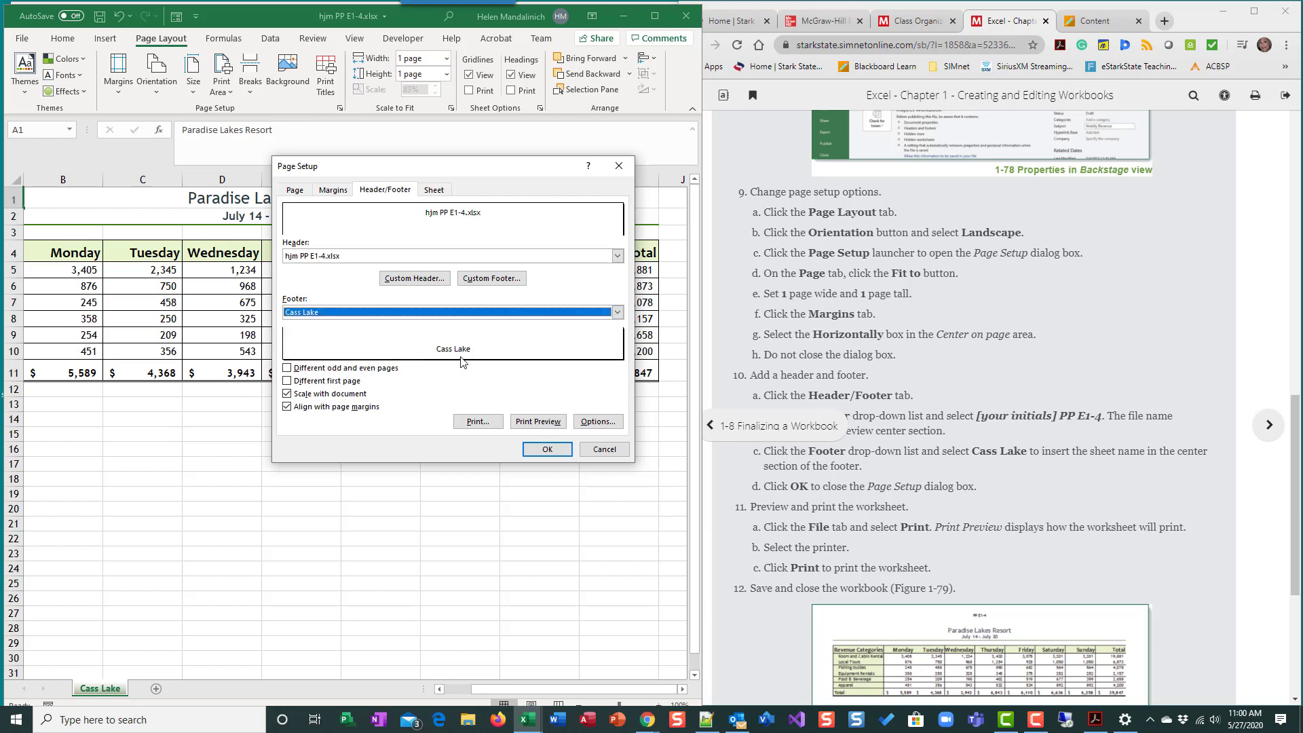
pyautogui.click(546, 451)
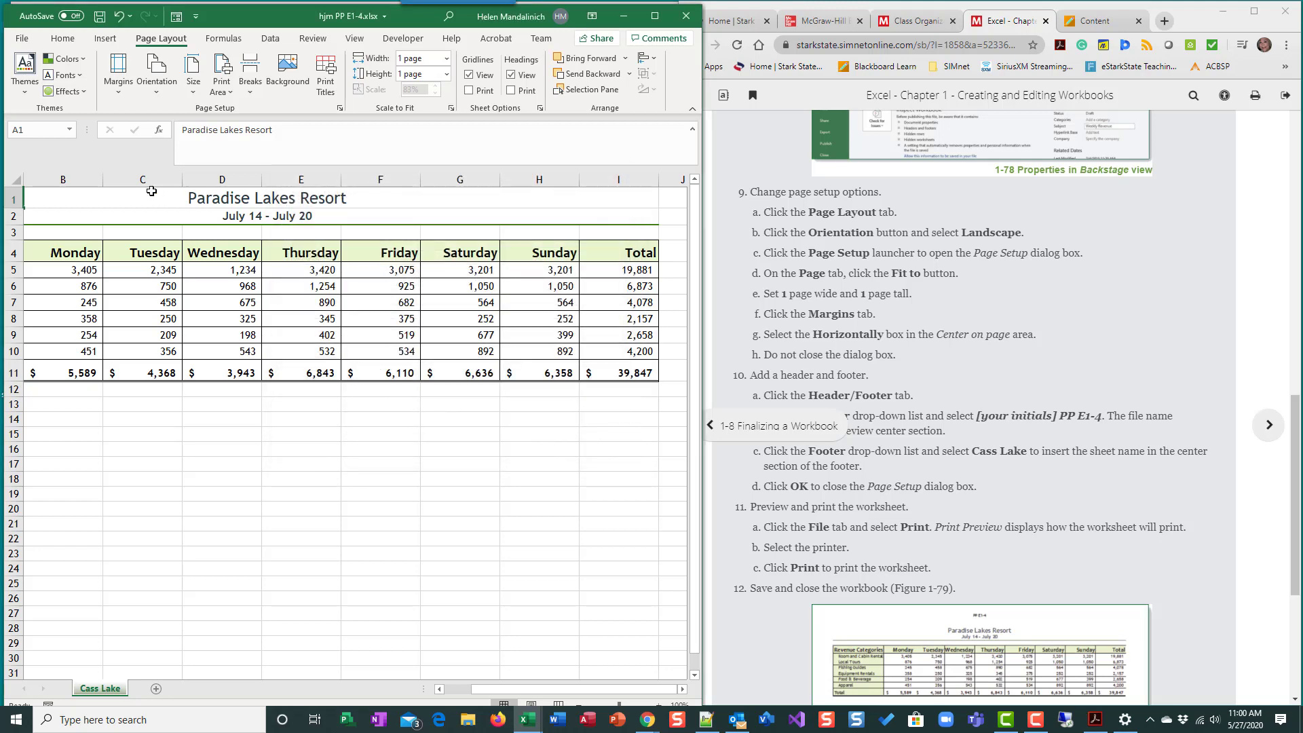
# Check the header, footer and centering of the sheet in an enlarged print preview and return to the worksheet.
pyautogui.click(20, 39)
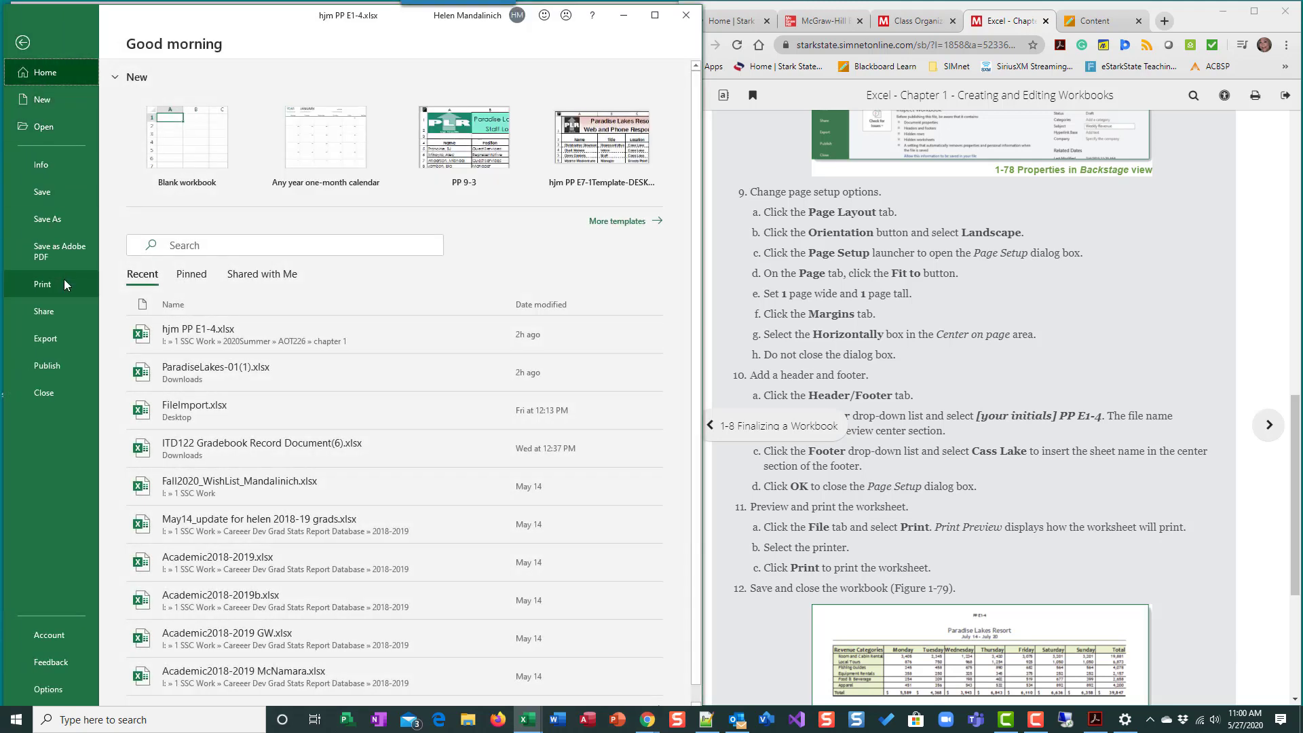
pyautogui.click(63, 280)
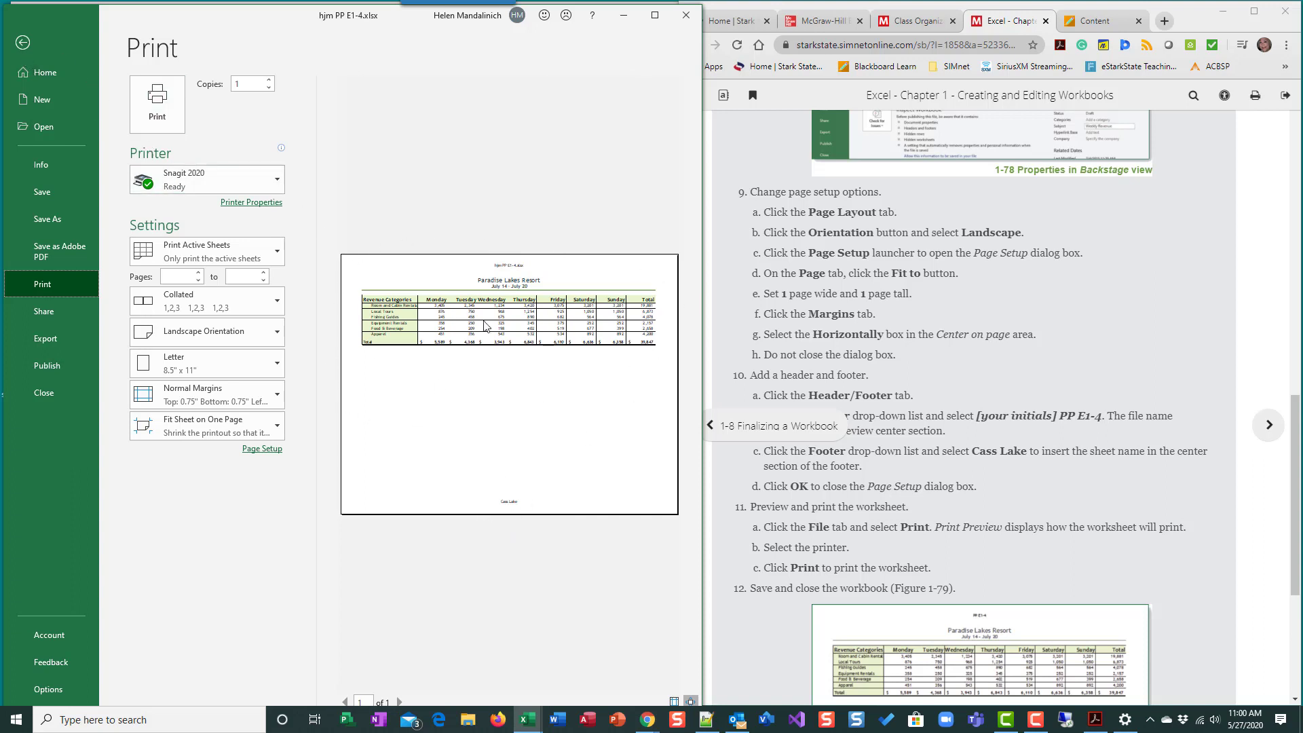
pyautogui.click(654, 15)
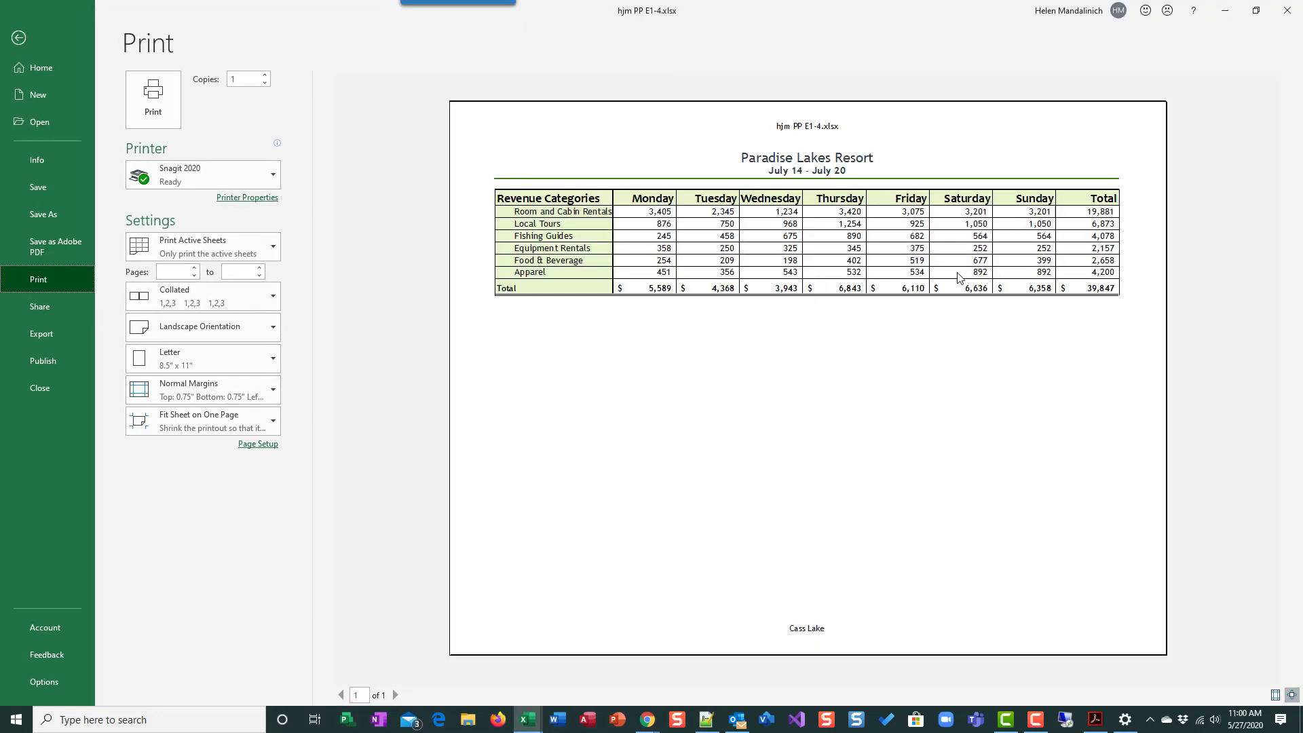
pyautogui.click(19, 38)
pyautogui.click(1256, 11)
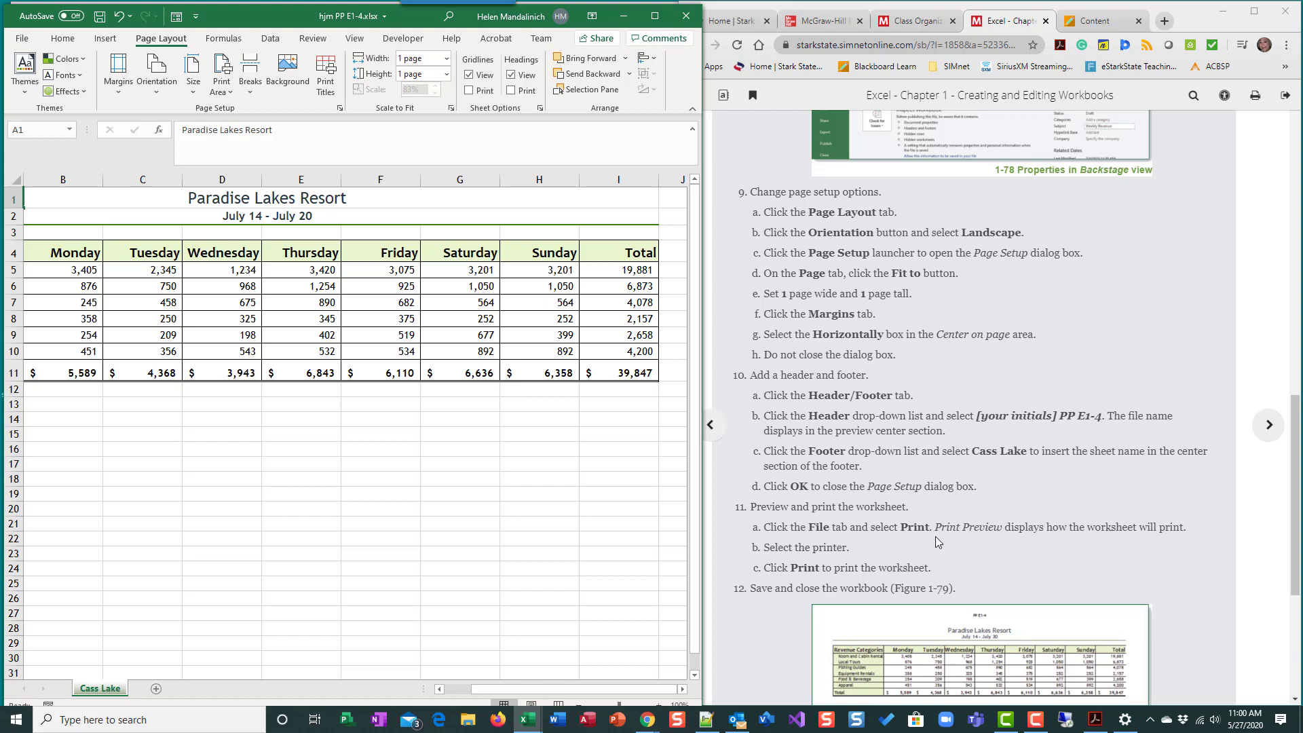
# Compare the sheet with the completed PP E1-4 figure in the instructions, and save and close the workbook.
pyautogui.scroll(-4, 937, 540)
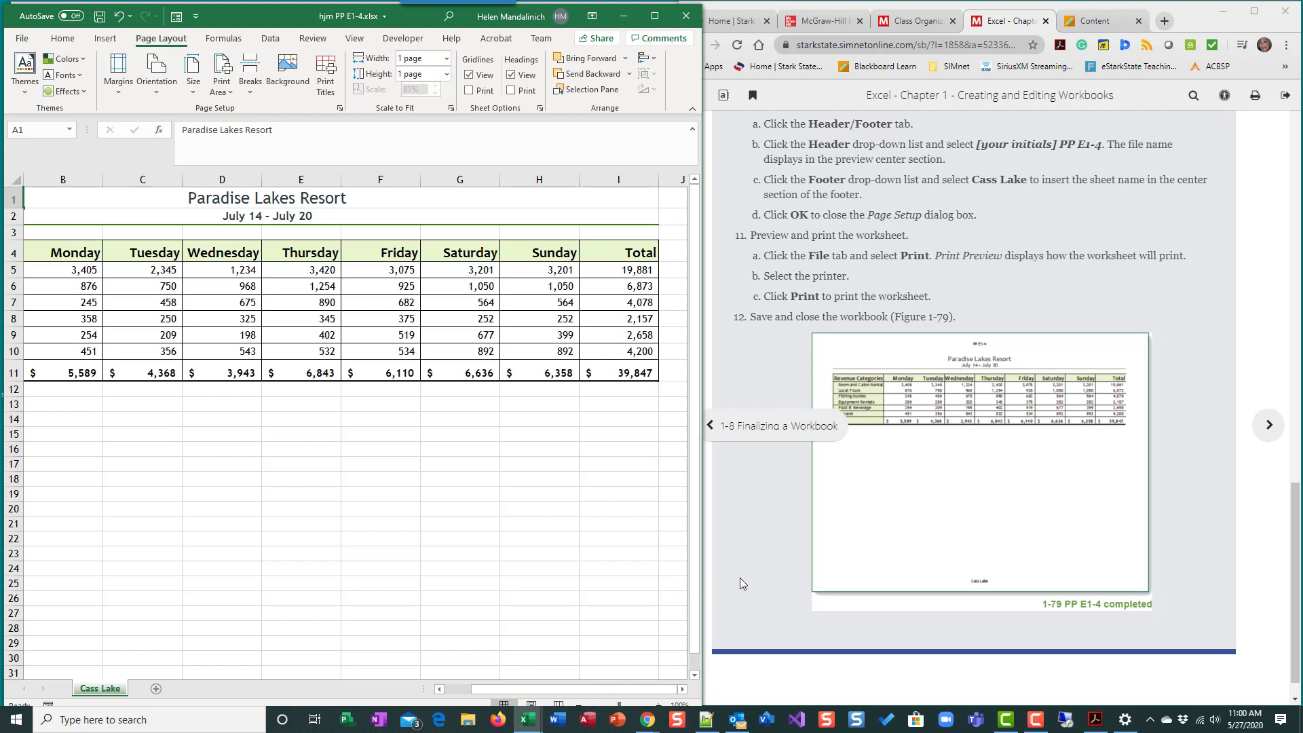
pyautogui.scroll(1, 771, 586)
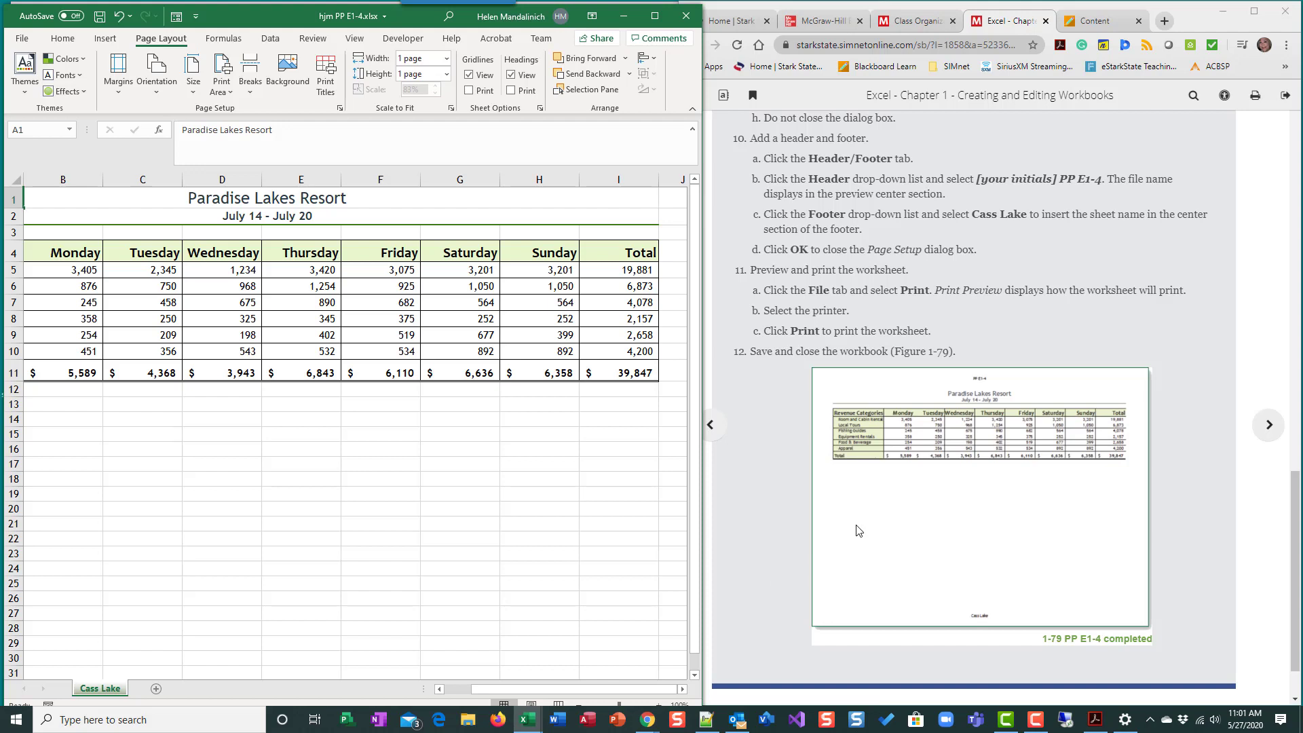
pyautogui.click(99, 16)
pyautogui.scroll(-1, 940, 470)
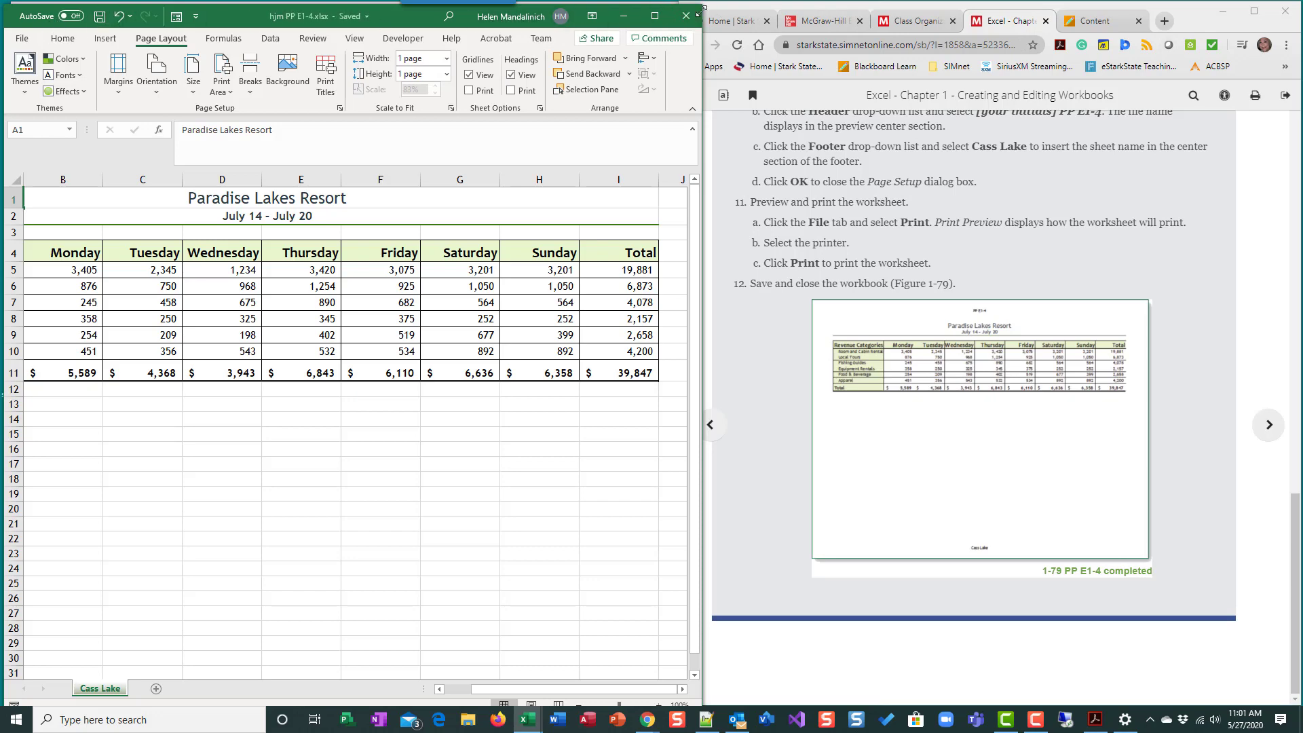
pyautogui.click(693, 19)
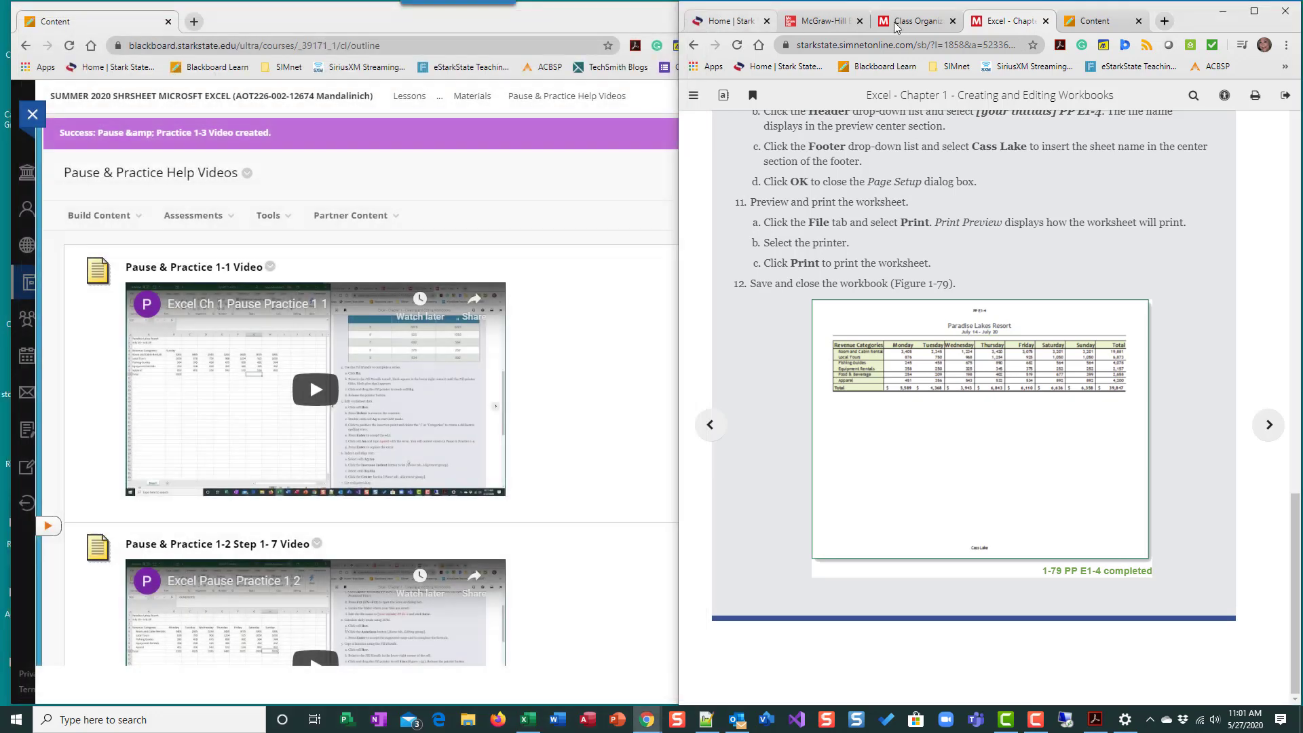
# Switch to the Blackboard course in Chrome and open the Chapter 1 Pause & Practice Drop Box from the Excel Chapter 1 assignments.
pyautogui.click(1253, 11)
pyautogui.click(685, 14)
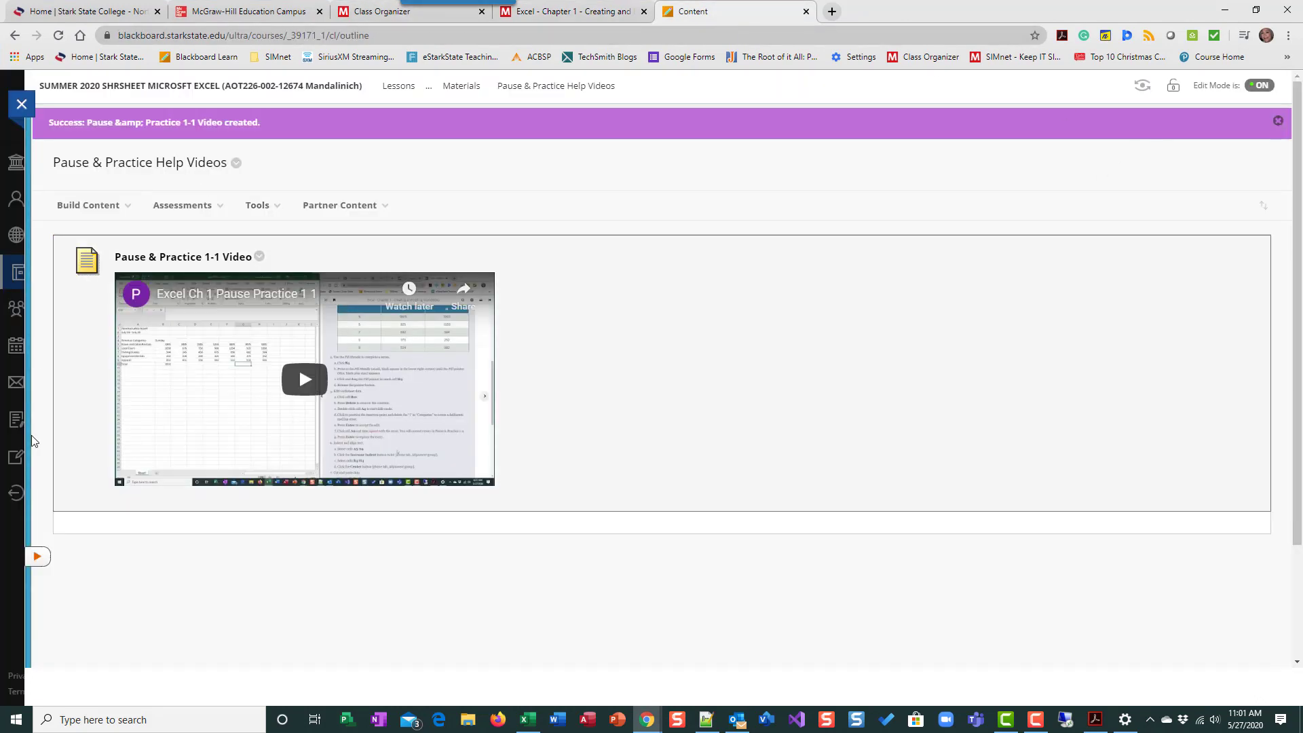
pyautogui.click(33, 383)
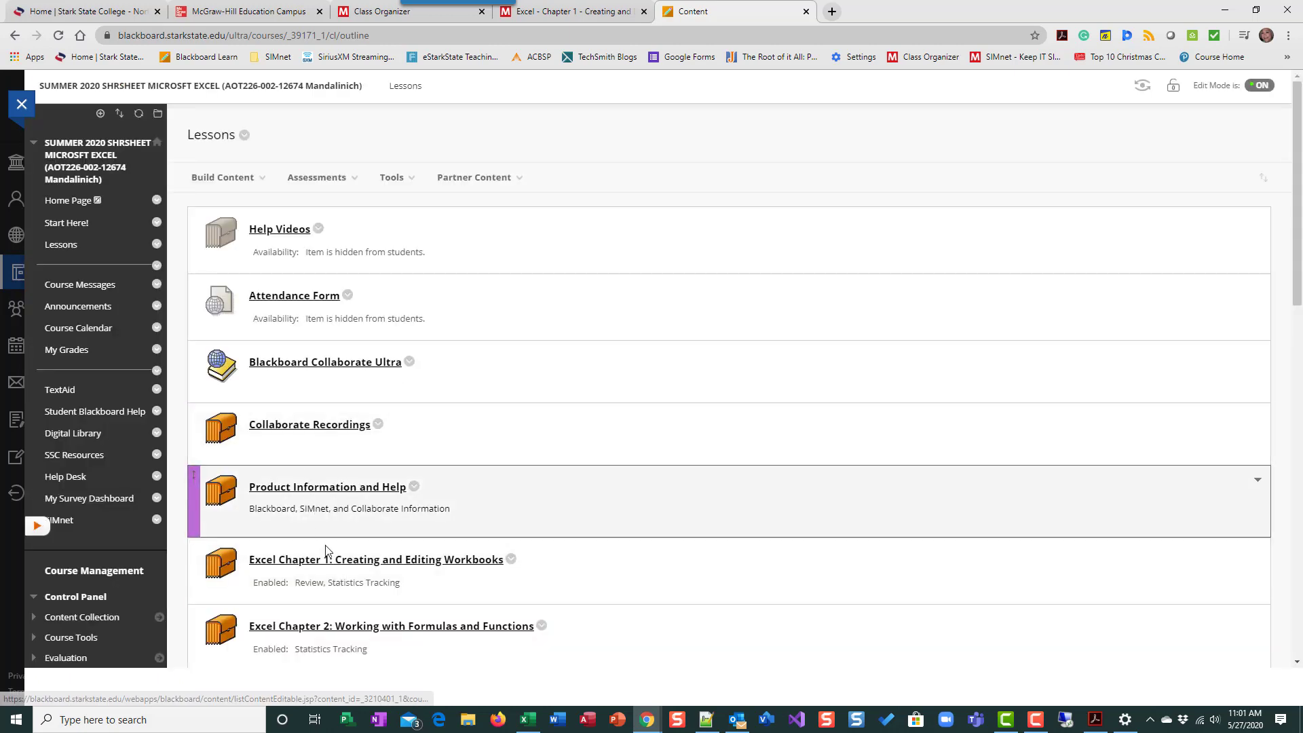
pyautogui.click(330, 560)
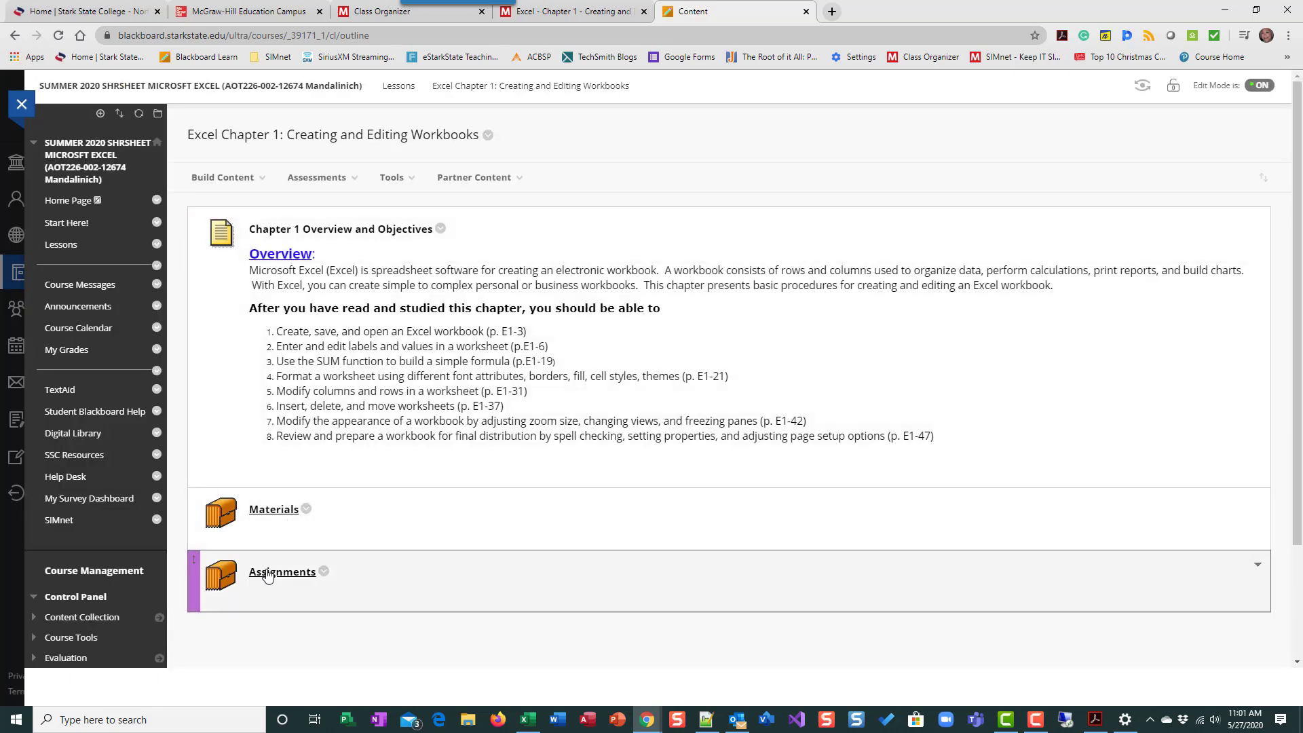
pyautogui.scroll(-4, 683, 555)
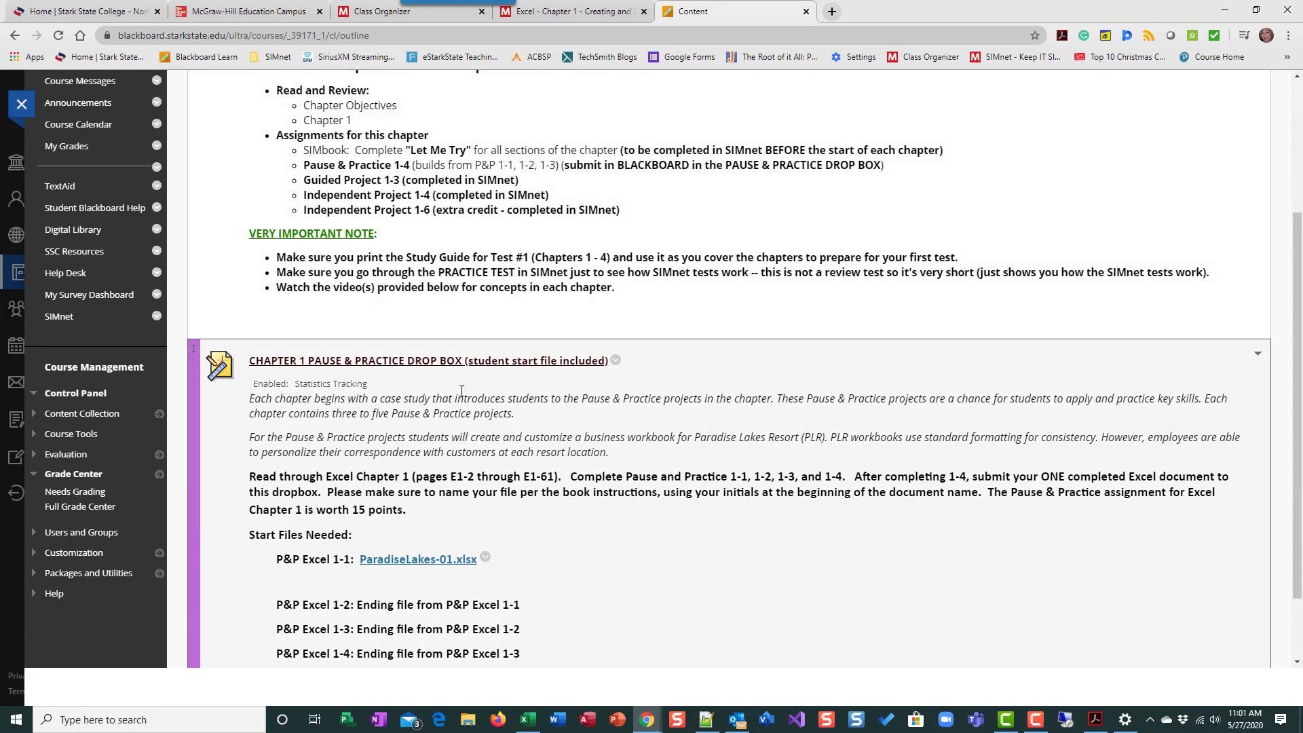
pyautogui.scroll(-2, 683, 555)
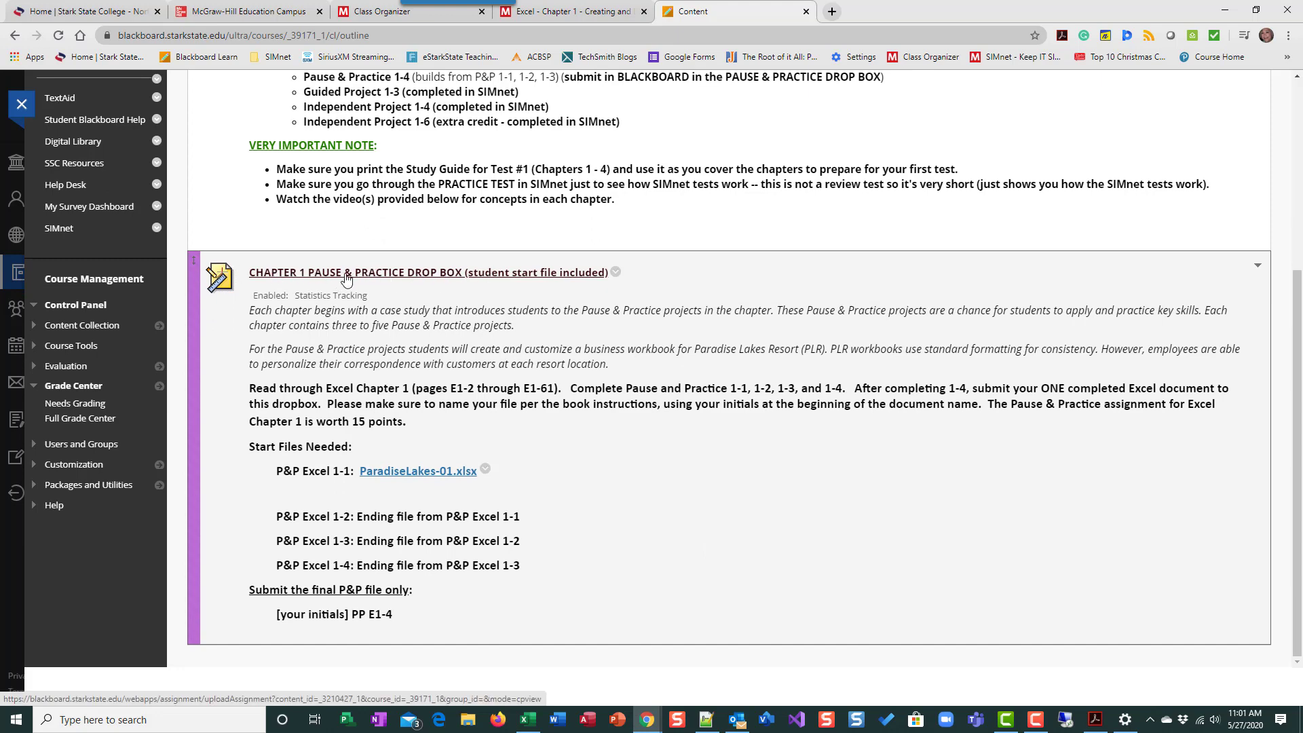
pyautogui.click(410, 279)
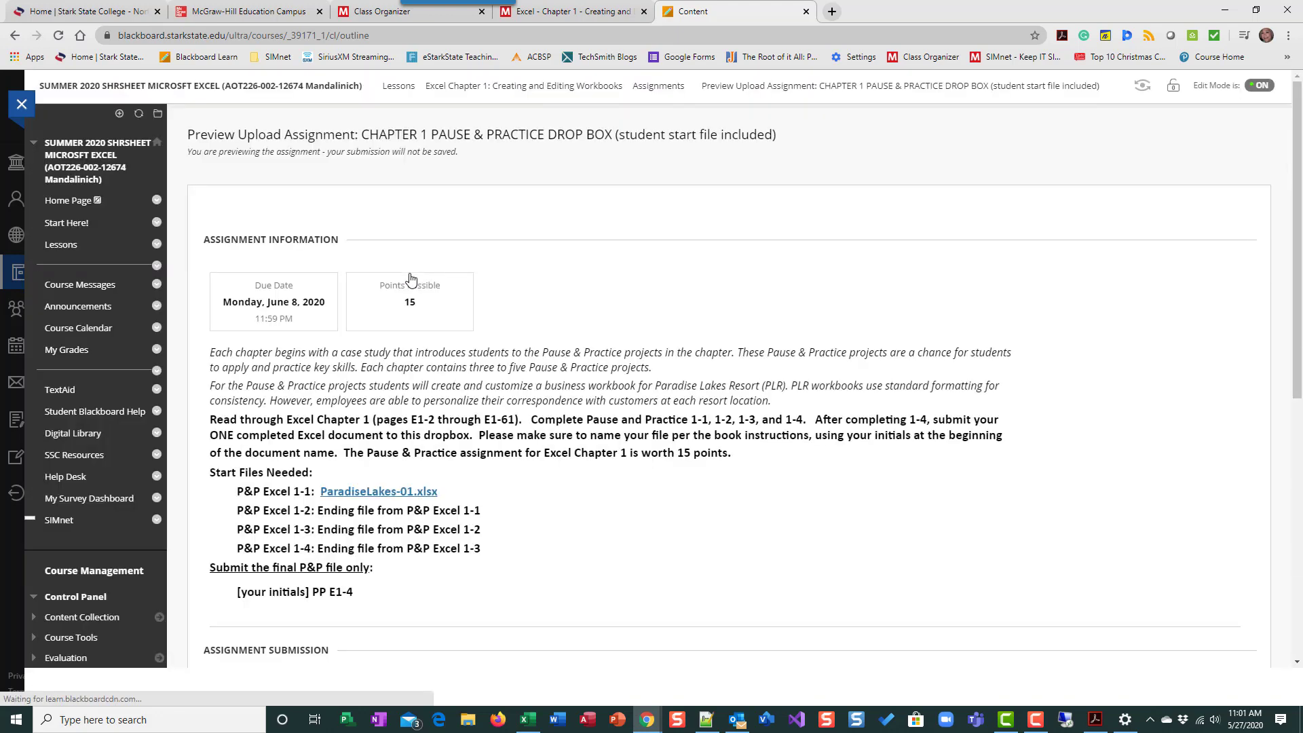
# Attach hjm PP E1-4.xlsx from the chapter 1 folder inside AOT226 to the drop box assignment and submit it.
pyautogui.scroll(-5, 582, 587)
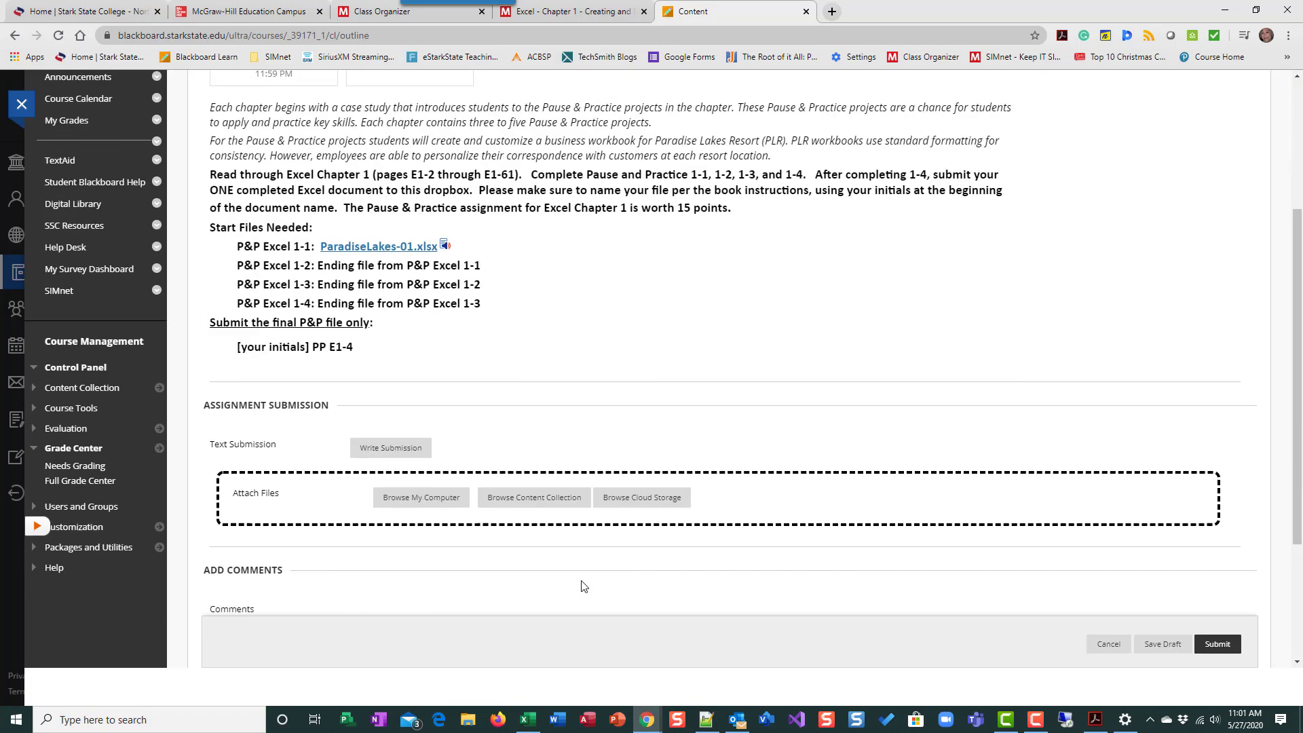
pyautogui.scroll(5, 557, 596)
pyautogui.scroll(-6, 670, 536)
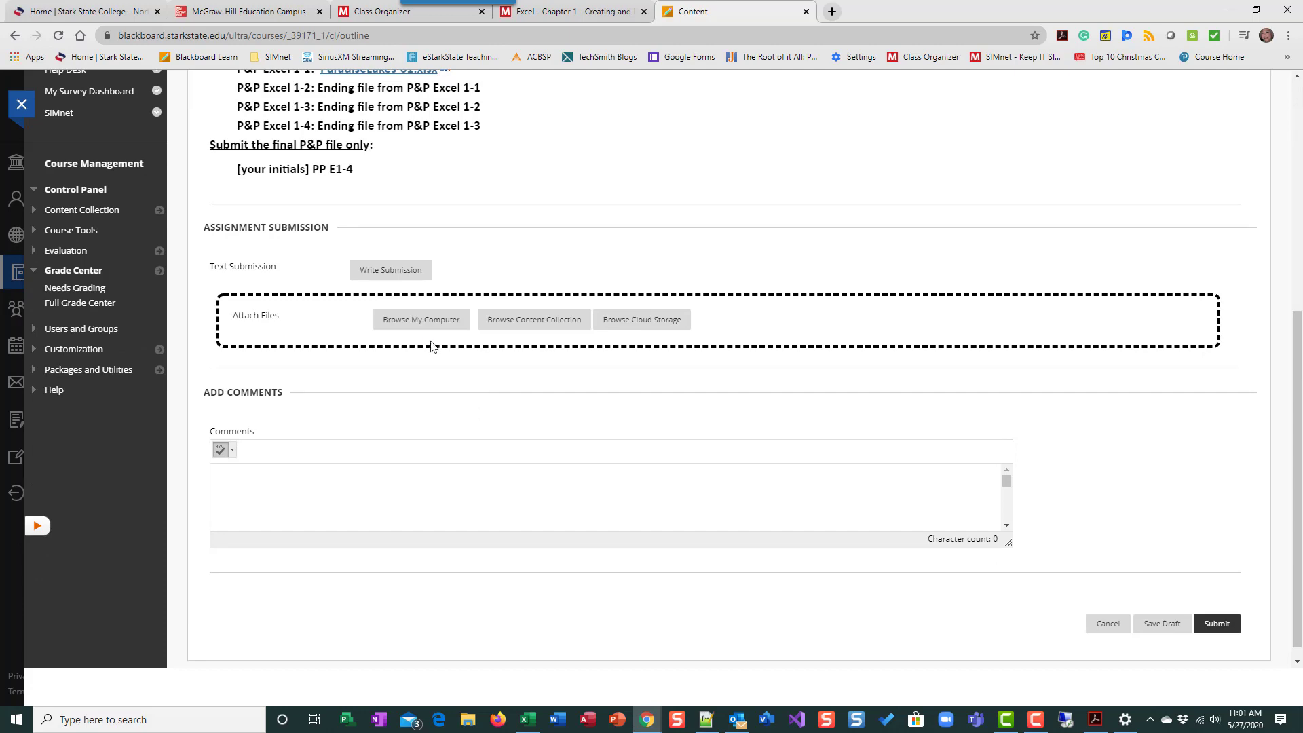
pyautogui.click(426, 329)
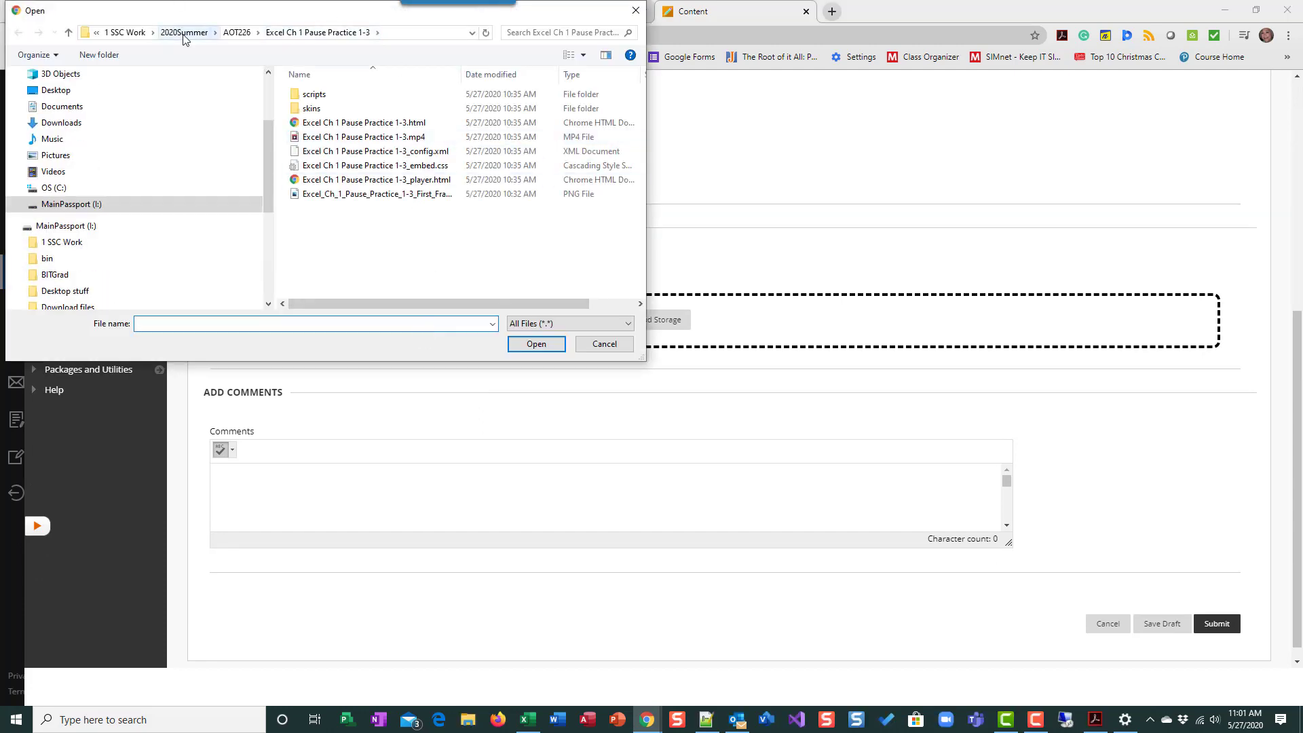
pyautogui.click(237, 32)
pyautogui.doubleClick(338, 125)
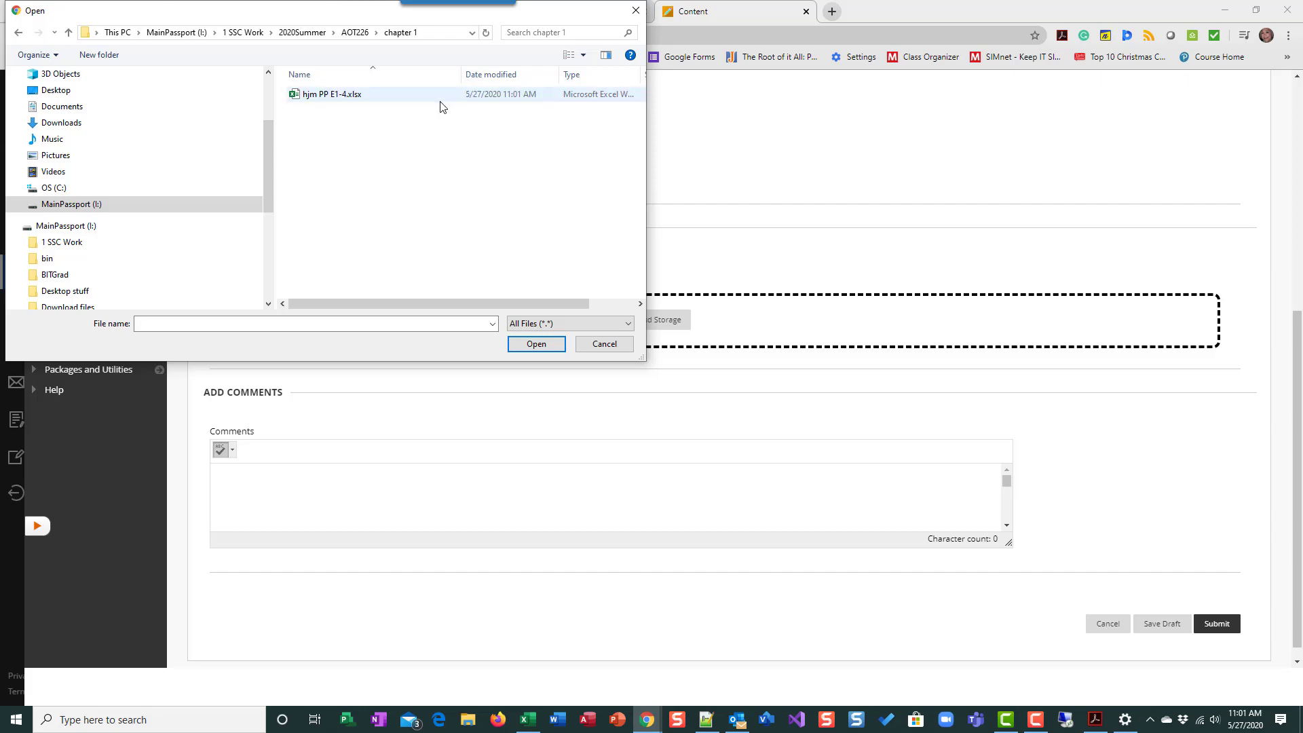
pyautogui.click(378, 98)
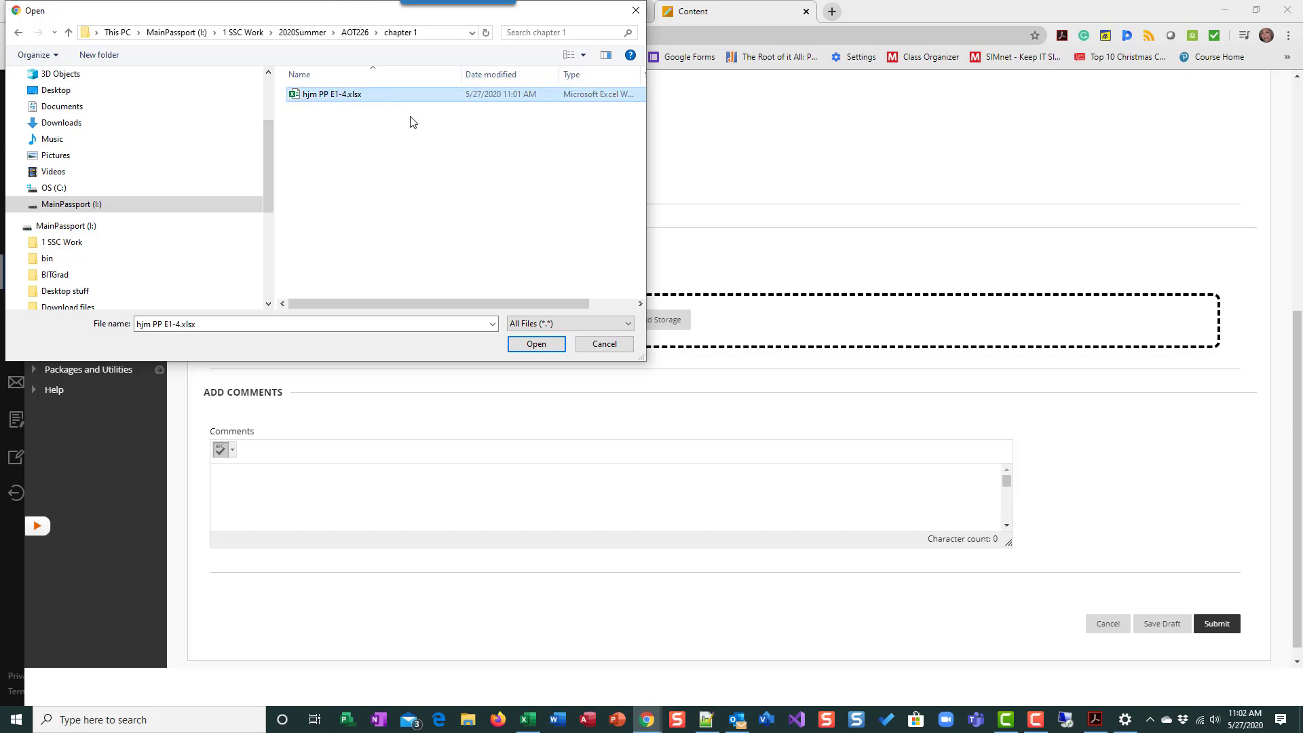
pyautogui.click(536, 343)
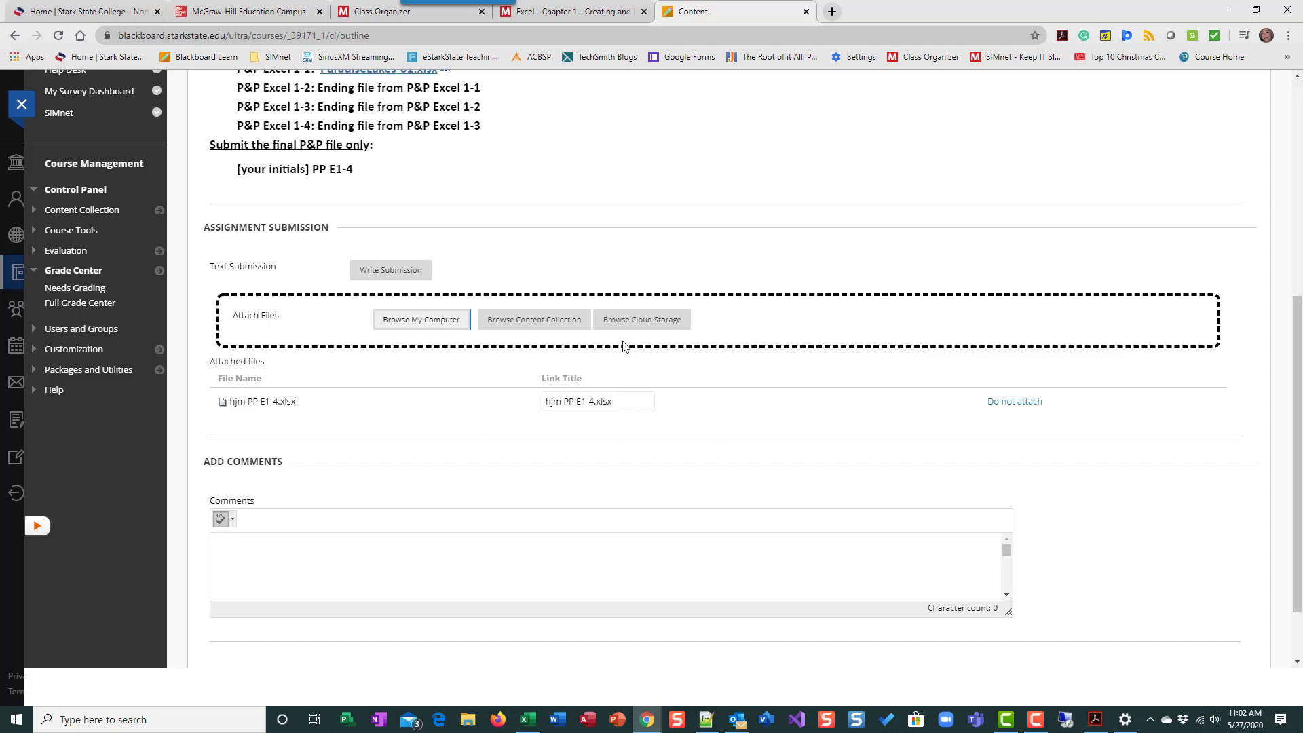
pyautogui.scroll(-1, 1119, 564)
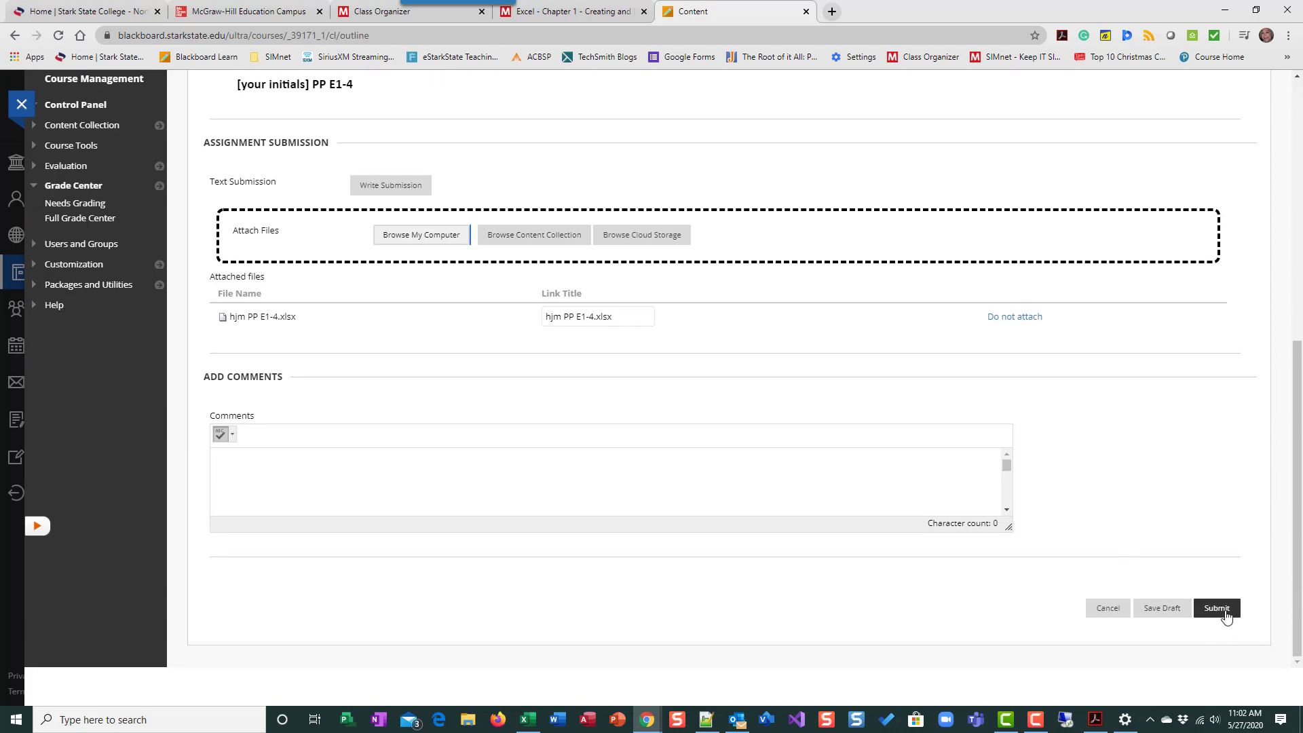
pyautogui.click(1222, 613)
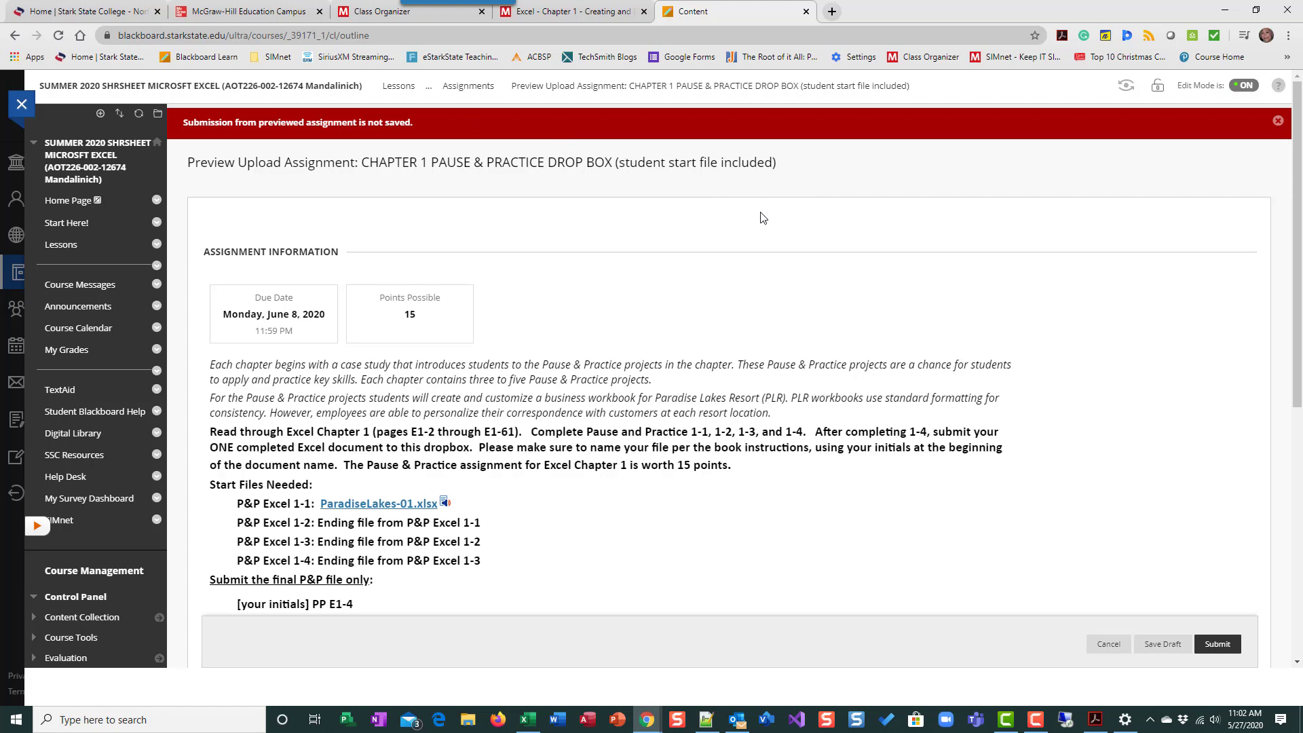
# Review the assignment's submission area and cancel out of it to the Chapter 1 Assignments list.
pyautogui.scroll(-7, 606, 440)
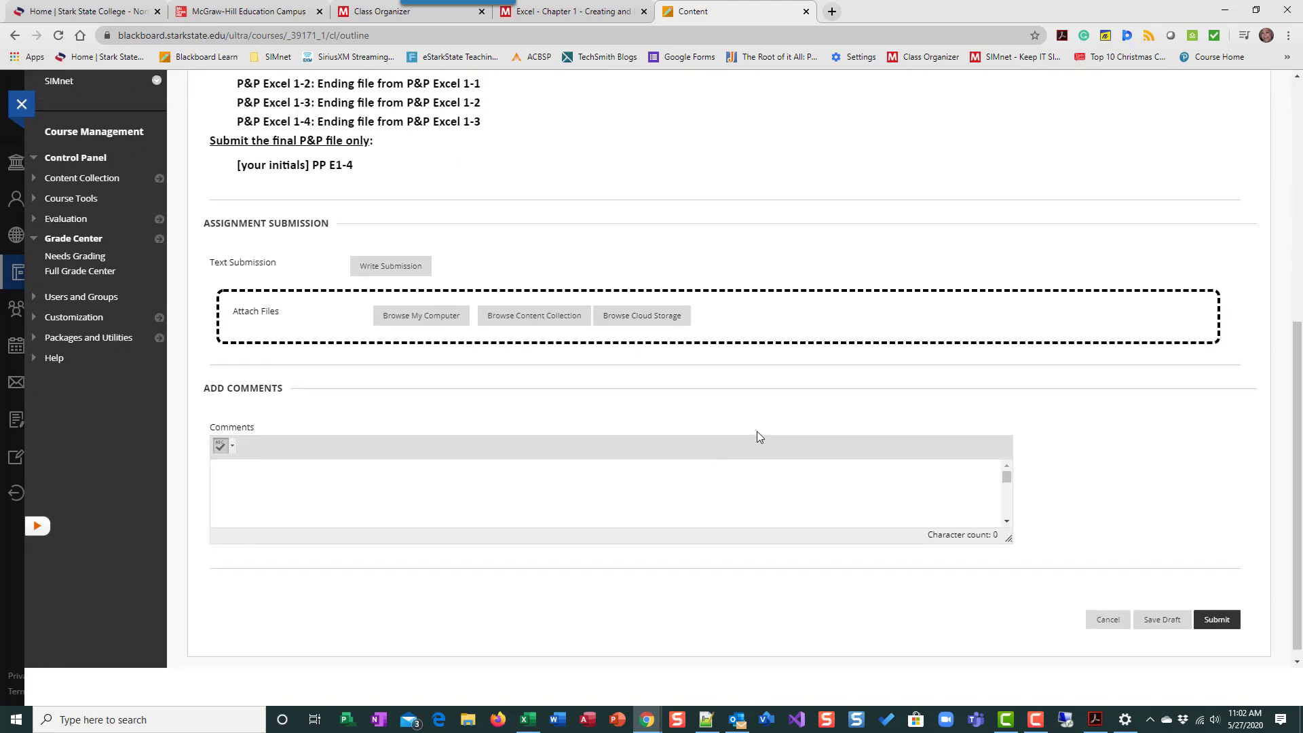
pyautogui.scroll(3, 756, 436)
pyautogui.scroll(-3, 1225, 642)
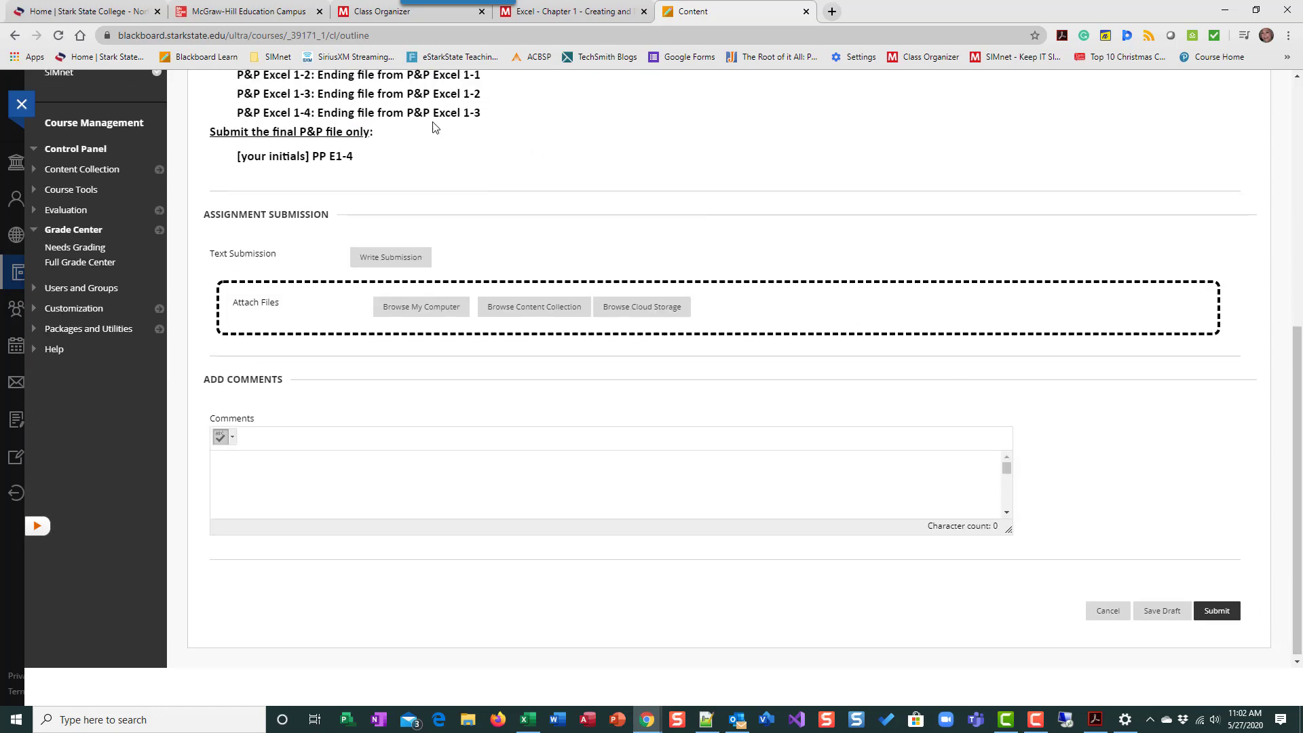
pyautogui.scroll(7, 486, 491)
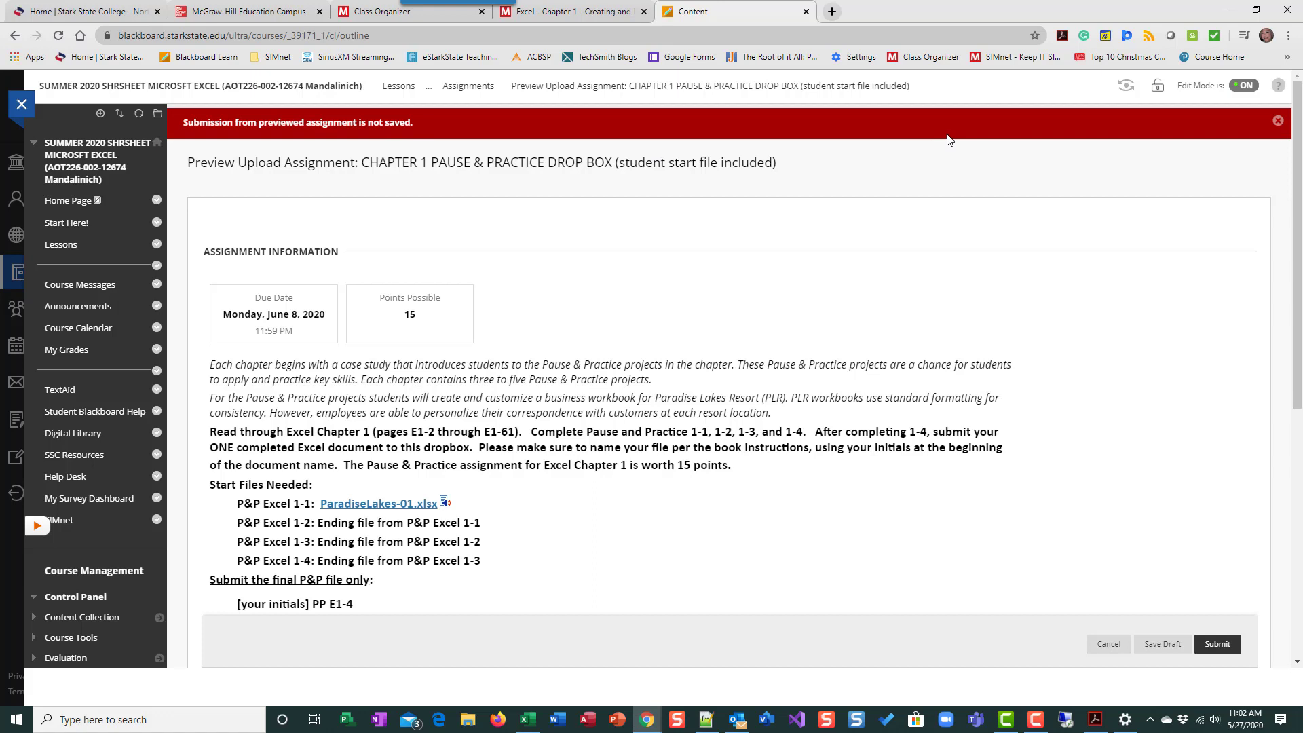
pyautogui.click(1110, 644)
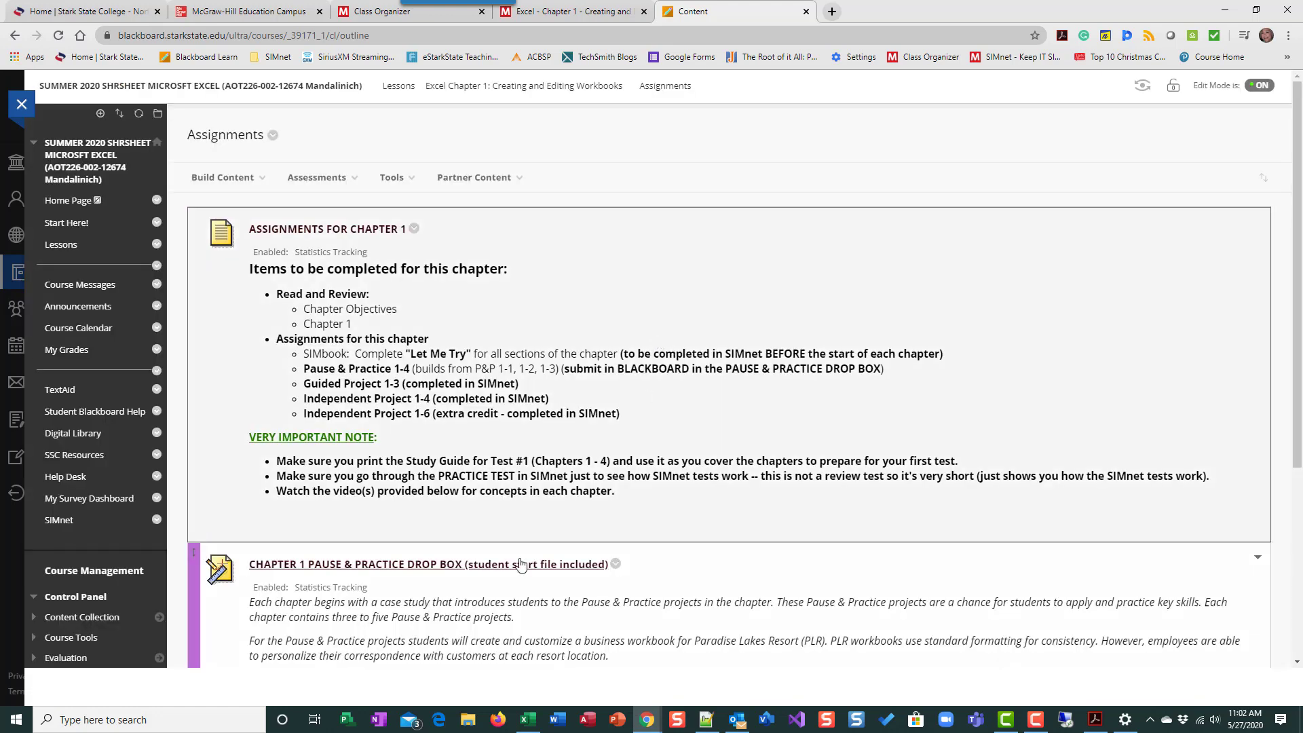
pyautogui.scroll(-2, 558, 545)
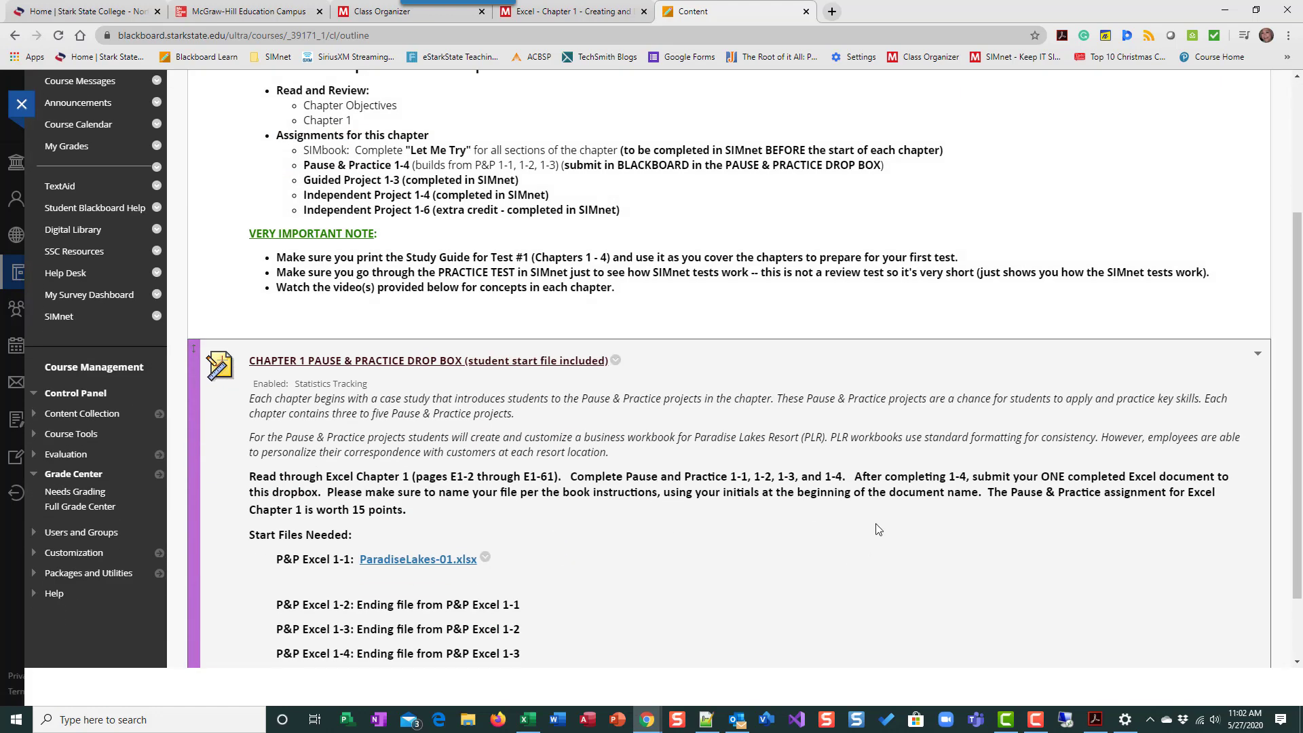